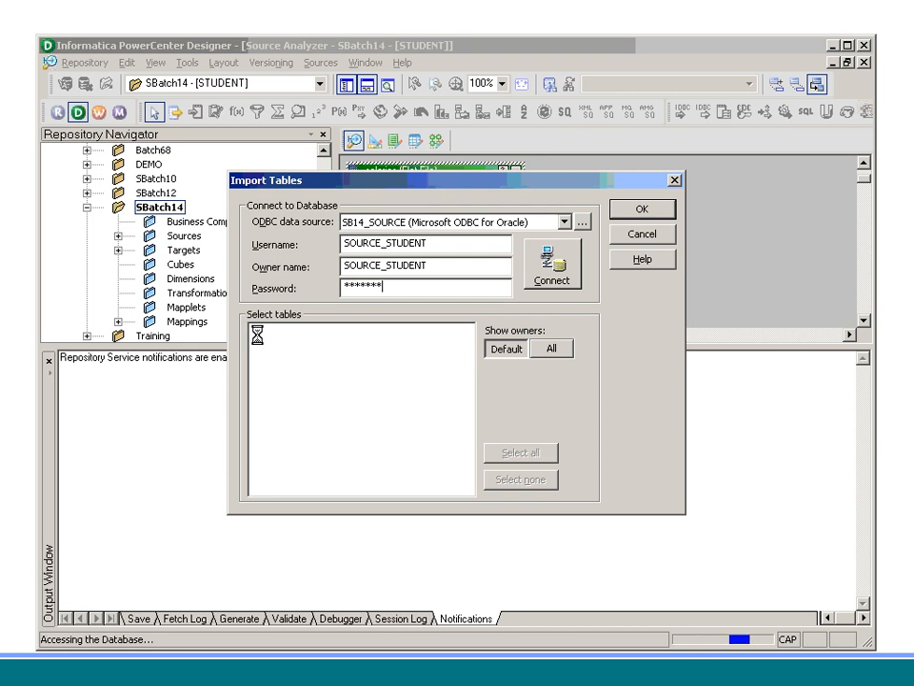
- Import the SRC_SALES table from the SB14_SOURCE database as a source definition
double_click(302, 350)
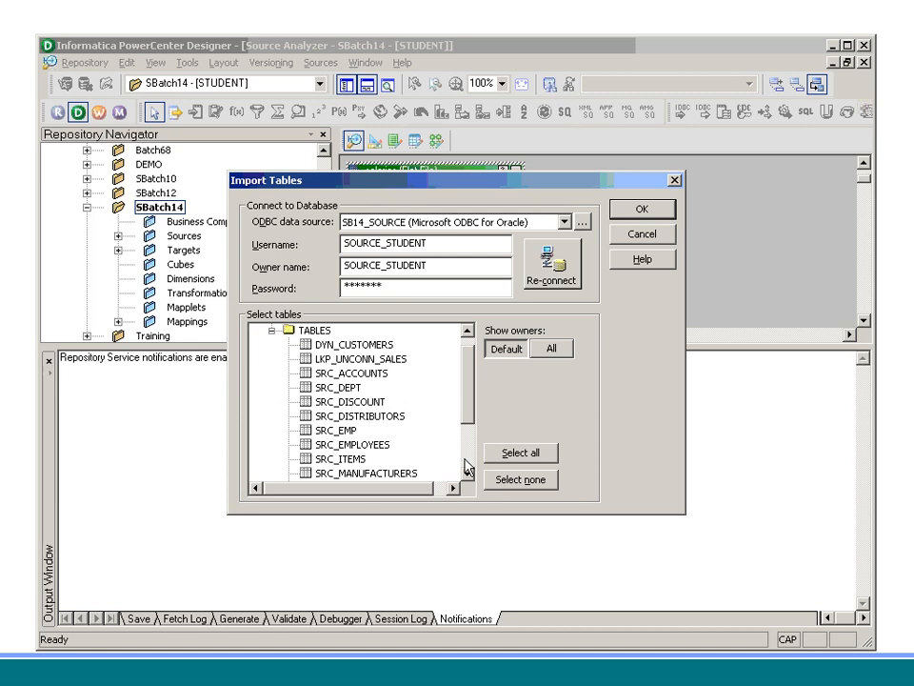
scroll(465, 467, down, 2)
click(340, 416)
click(641, 211)
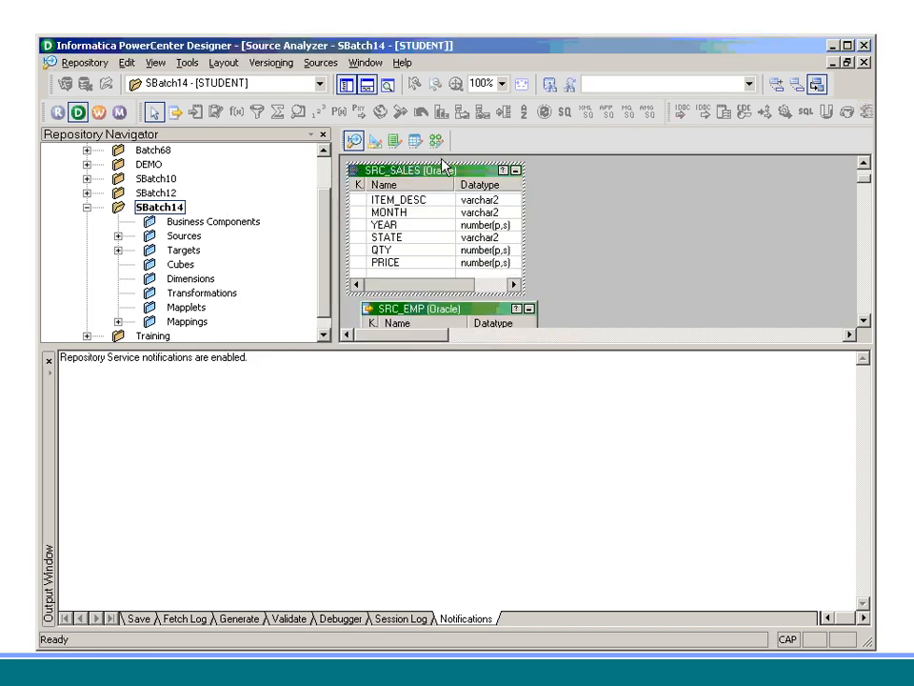
- Start a database import in the Target Designer and connect to SB14_TARGET as TARGET, entering the account password
drag(734, 351, 766, 538)
click(374, 141)
click(321, 63)
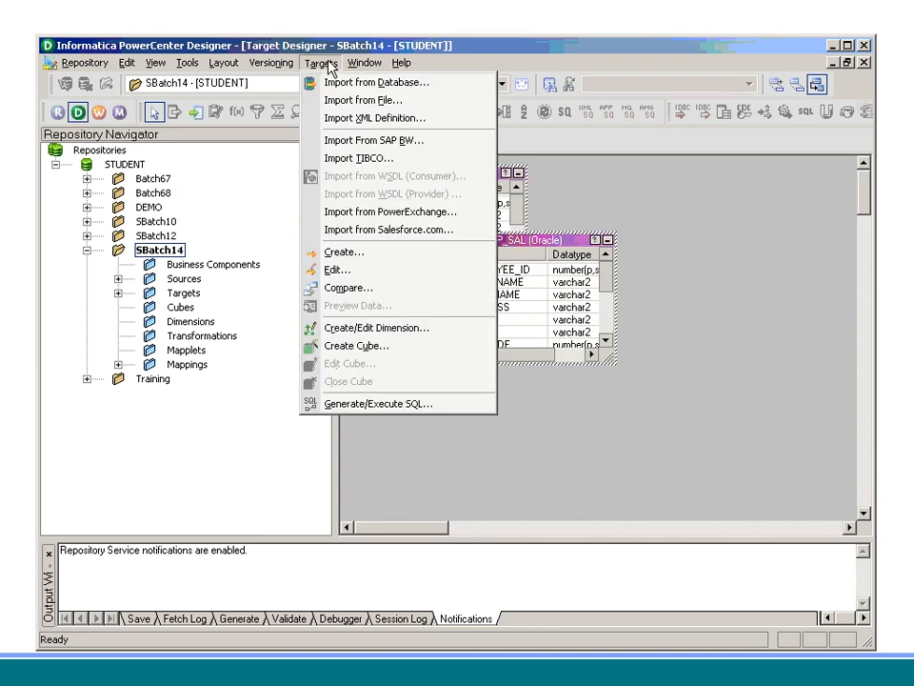
click(386, 86)
click(484, 287)
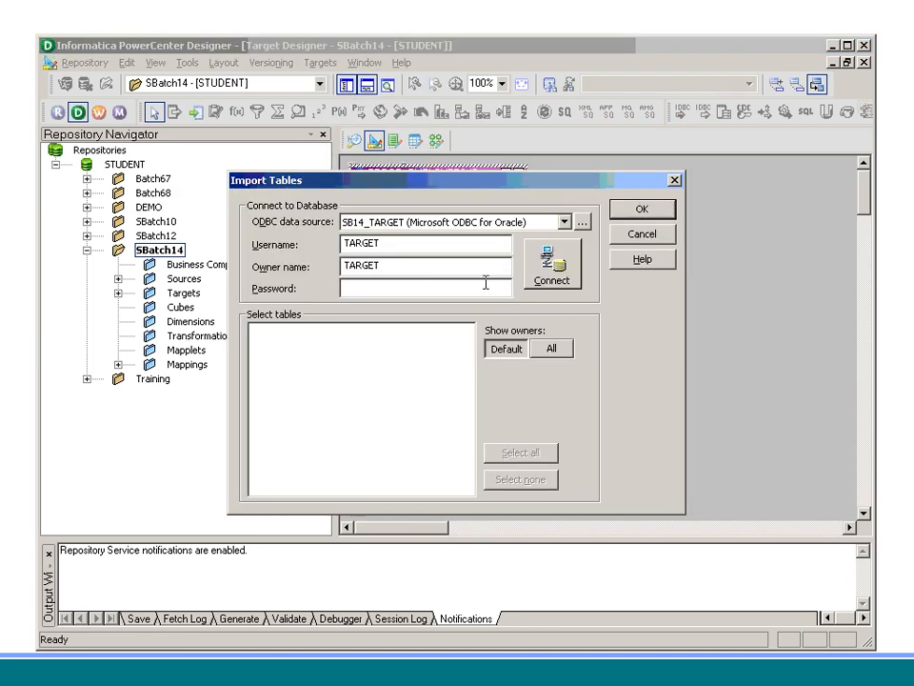
text(*******)
key(Return)
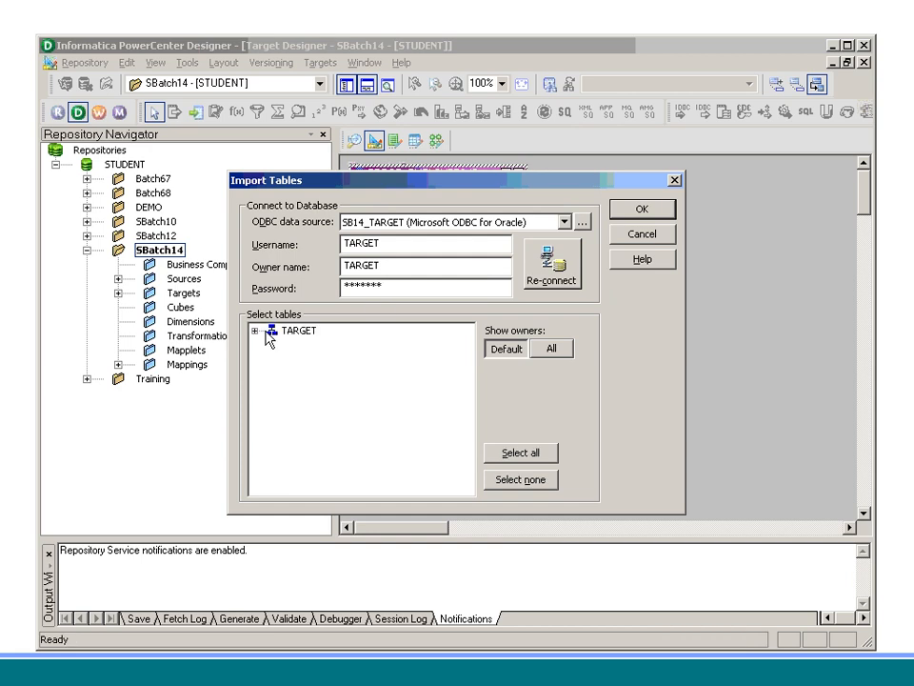
- Import the TGT_SALES table from the TARGET schema as a target definition
double_click(285, 329)
double_click(277, 346)
click(373, 416)
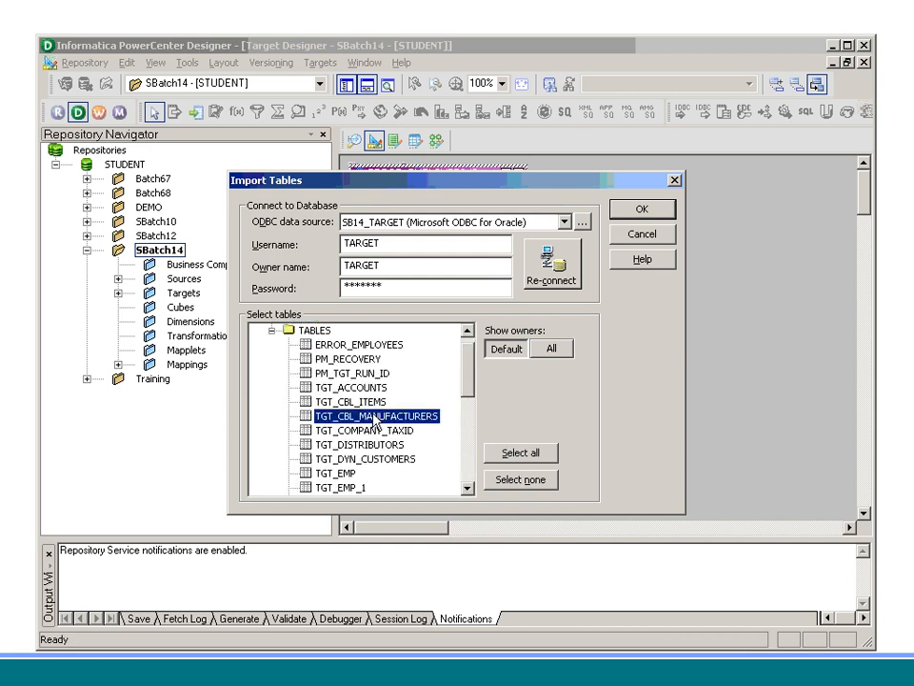
scroll(369, 419, down, 6)
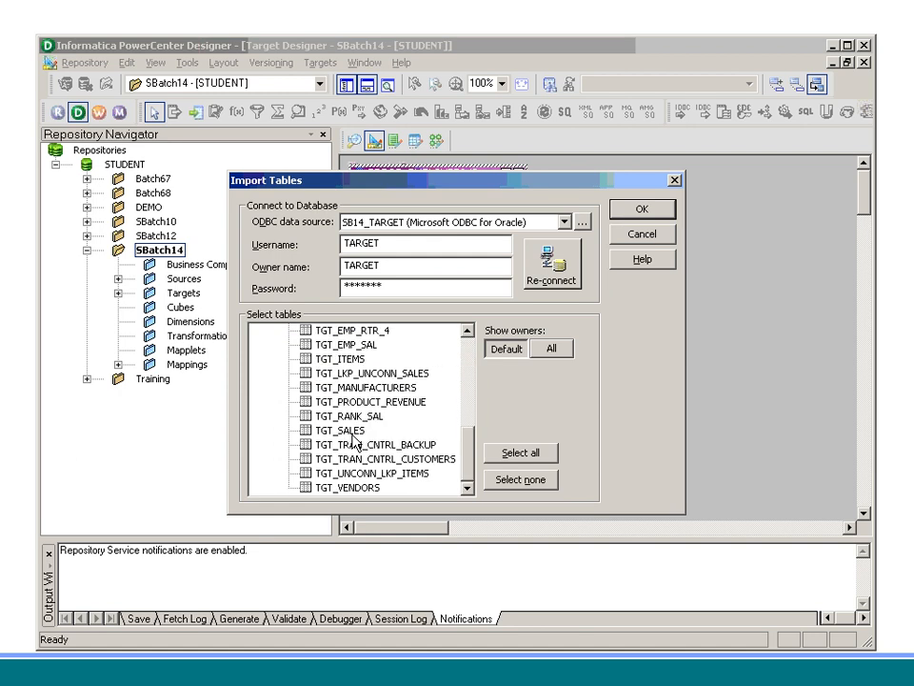
click(348, 430)
click(640, 212)
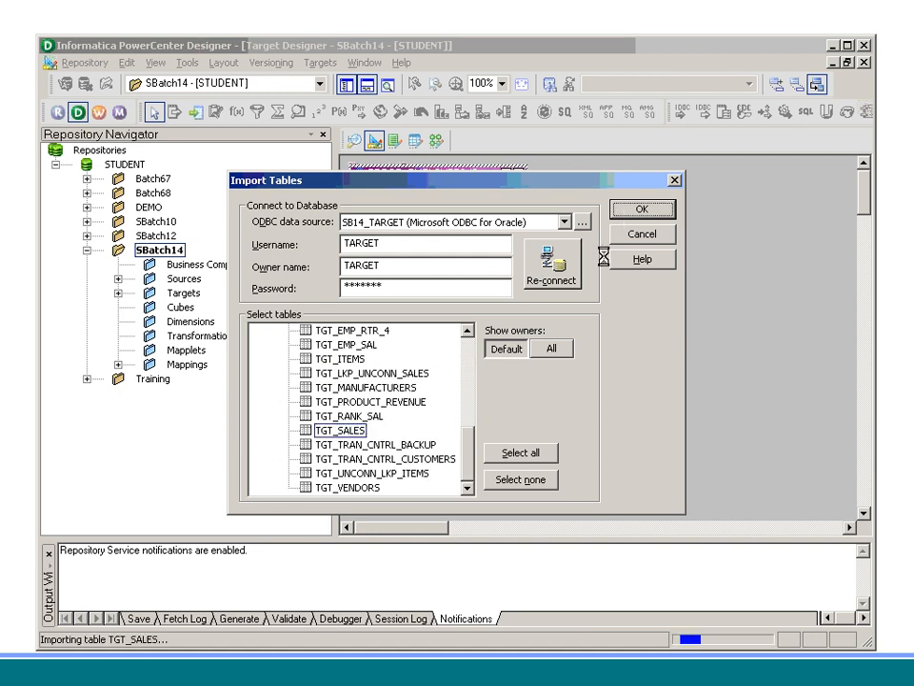
- Create a new mapping named m_10_Agg_Tgt_Sales in the Mapping Designer
click(435, 141)
click(324, 62)
click(355, 77)
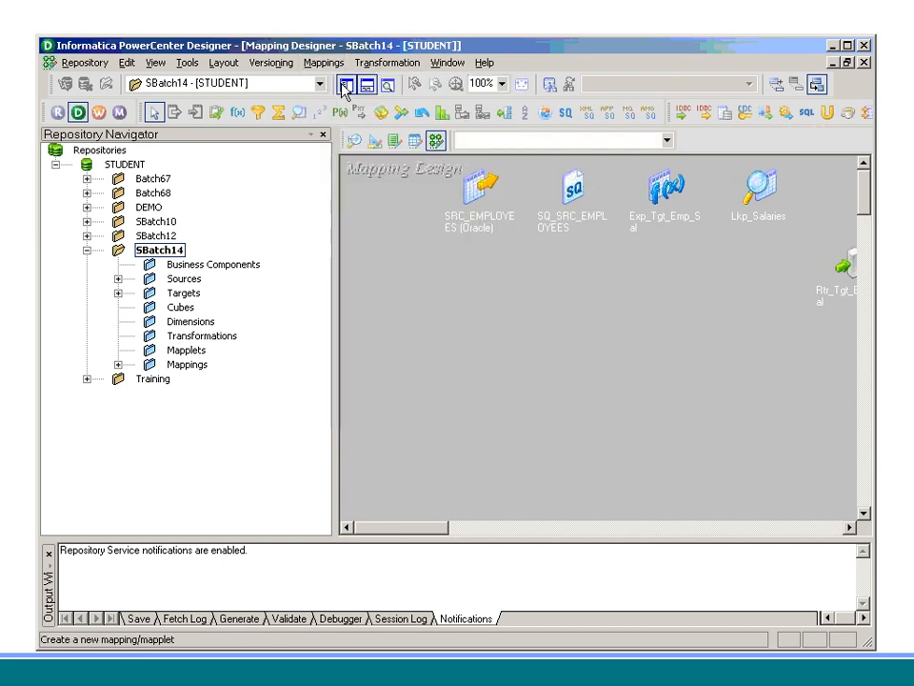
text(m_10_)
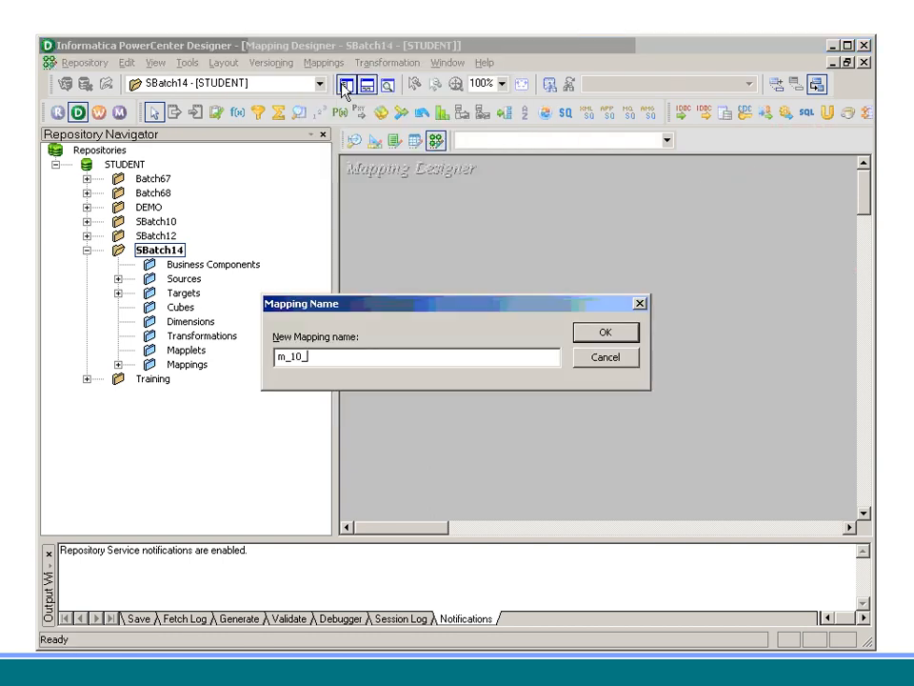
text(Agg_Tgt_Sales)
key(Return)
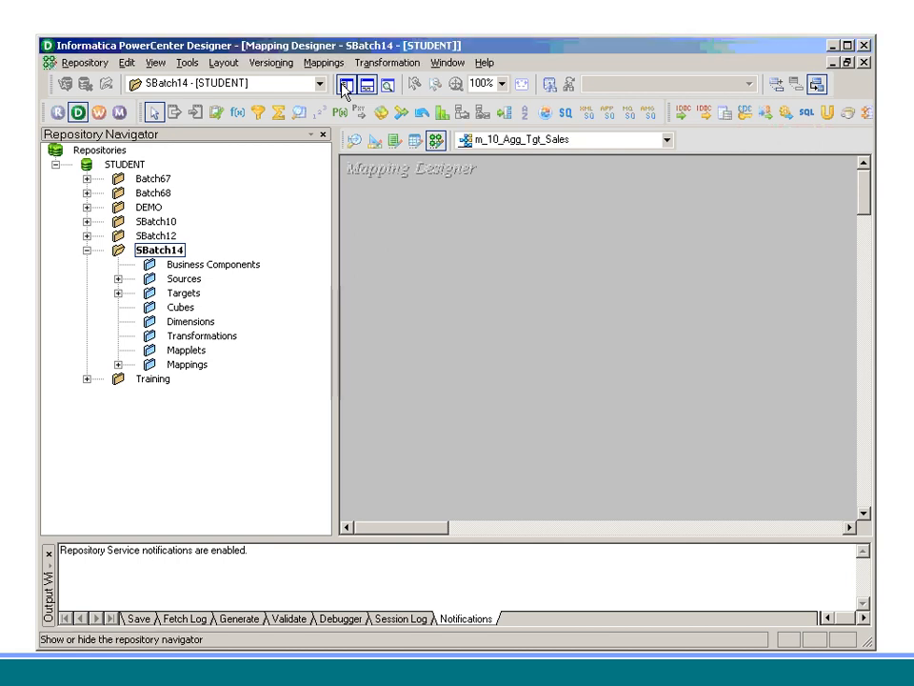
- Place the SRC_SALES source and TGT_SALES target in the mapping, and hide the repository navigator and output window
click(118, 278)
double_click(234, 322)
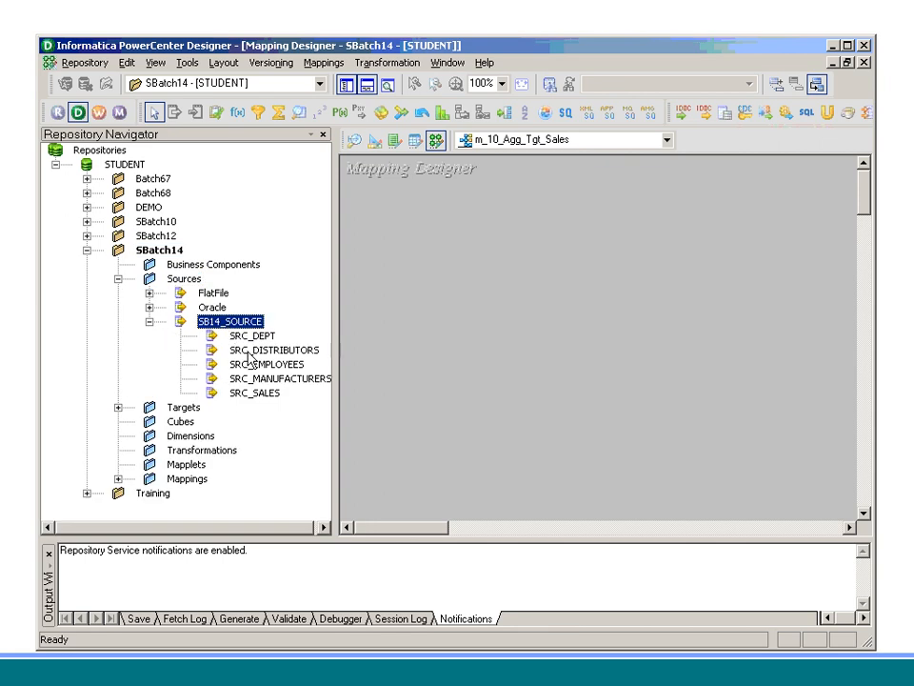
drag(254, 392, 388, 270)
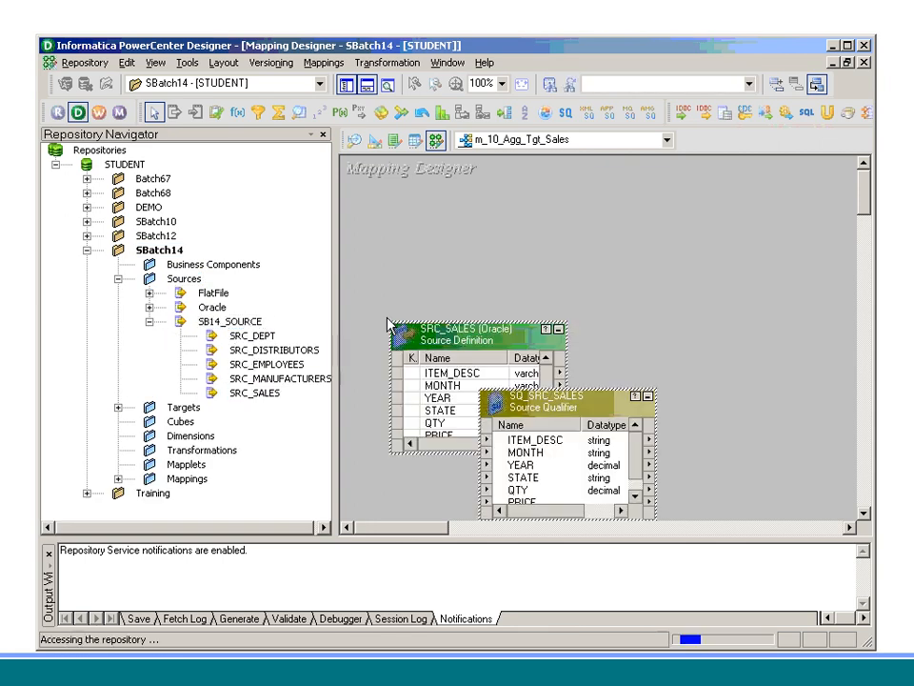
double_click(149, 408)
drag(222, 507, 795, 361)
click(345, 83)
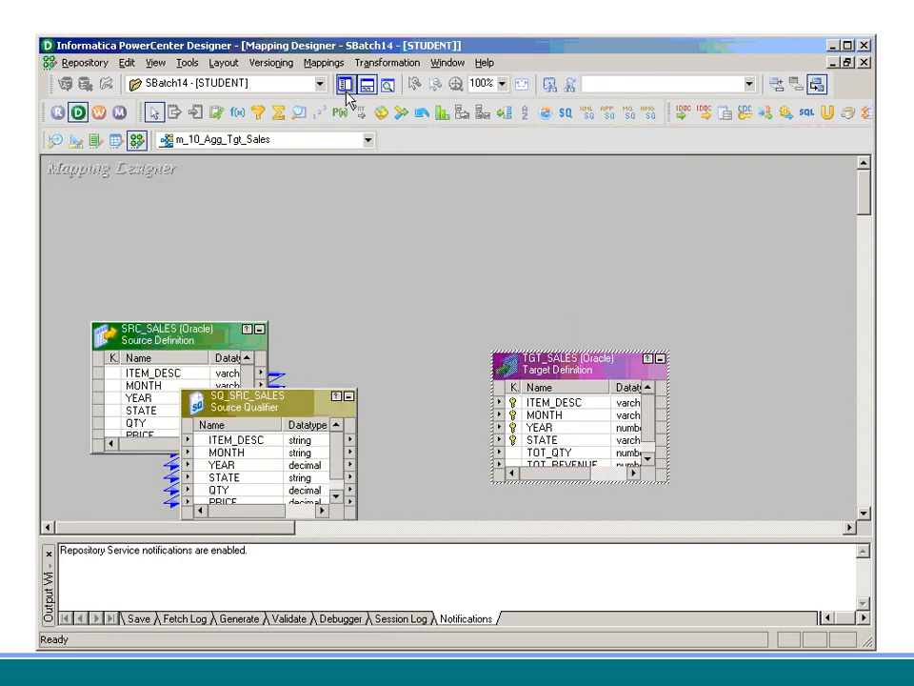
click(367, 83)
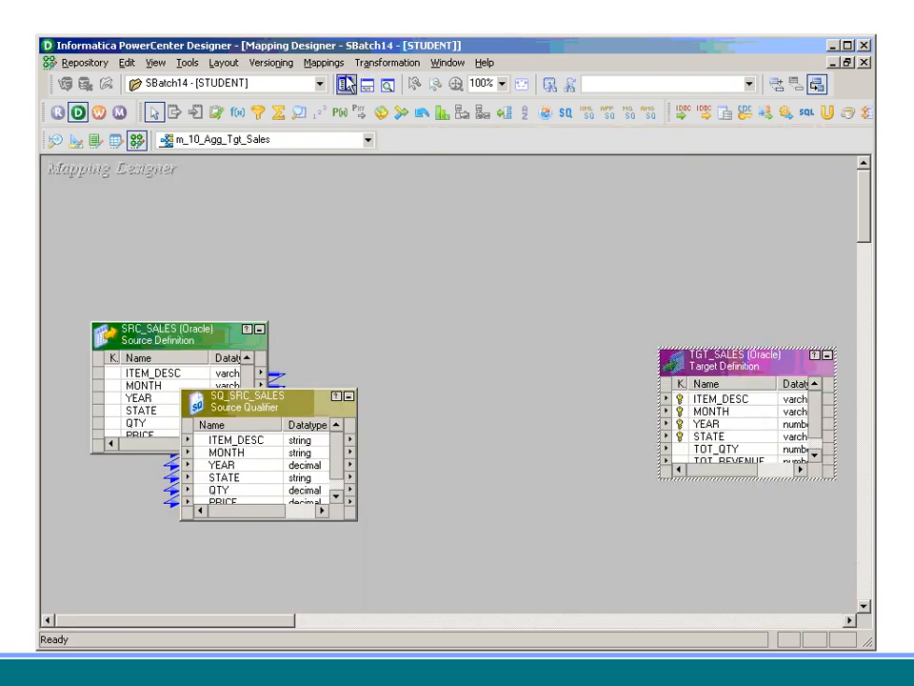
- Create an Expression transformation named Exp_Tgt_Sales and place it between the source qualifier and the target
click(387, 61)
click(392, 104)
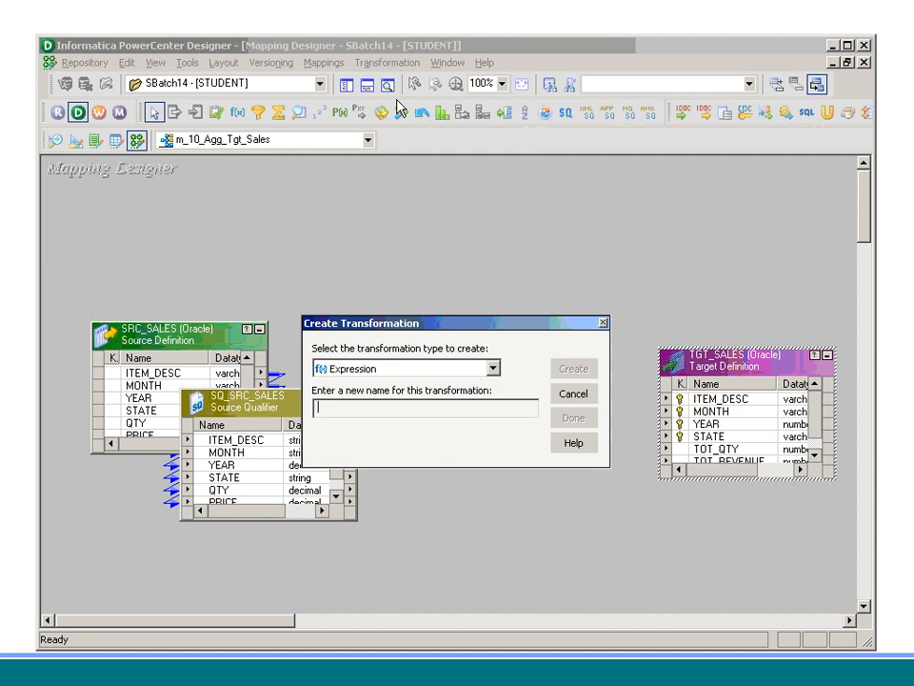
text(Exp_Tgt_Sales)
key(Return)
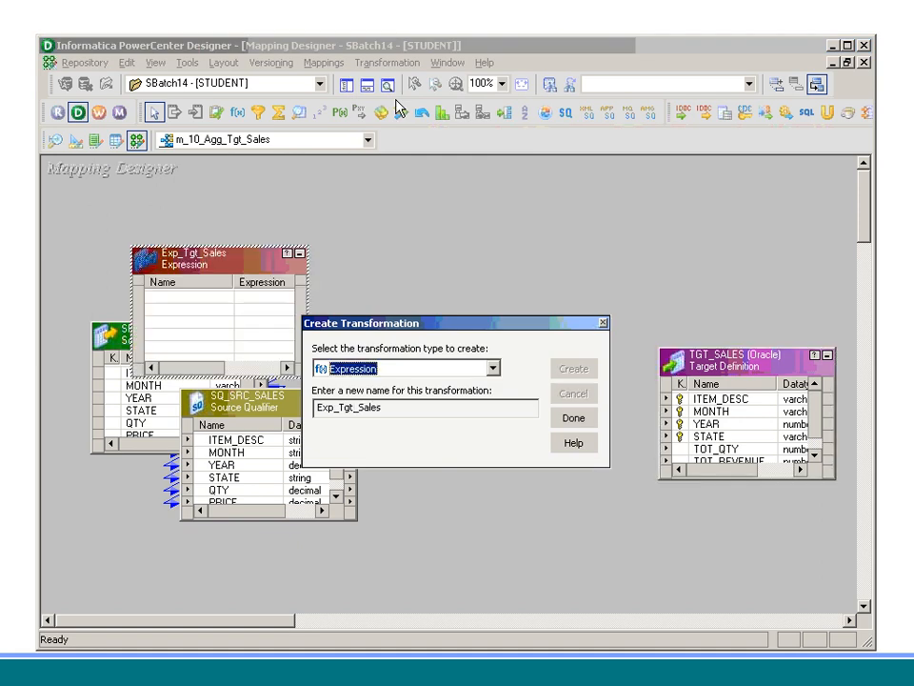
click(576, 421)
drag(209, 255, 460, 233)
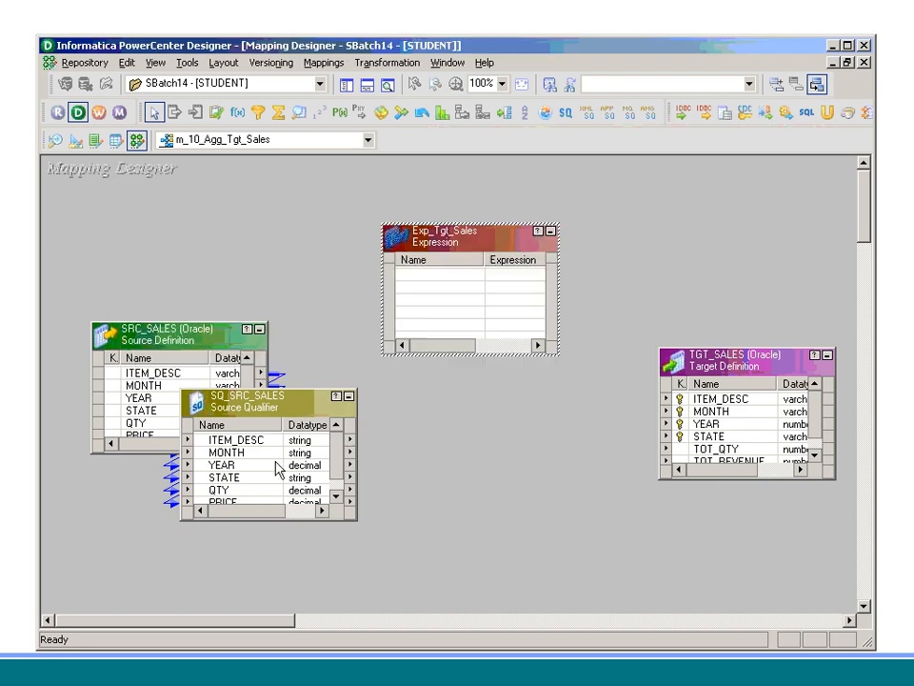
- Link all ports from ITEM_DESC to PRICE of SQ_SRC_SALES into the Exp_Tgt_Sales expression
click(247, 441)
click(336, 496)
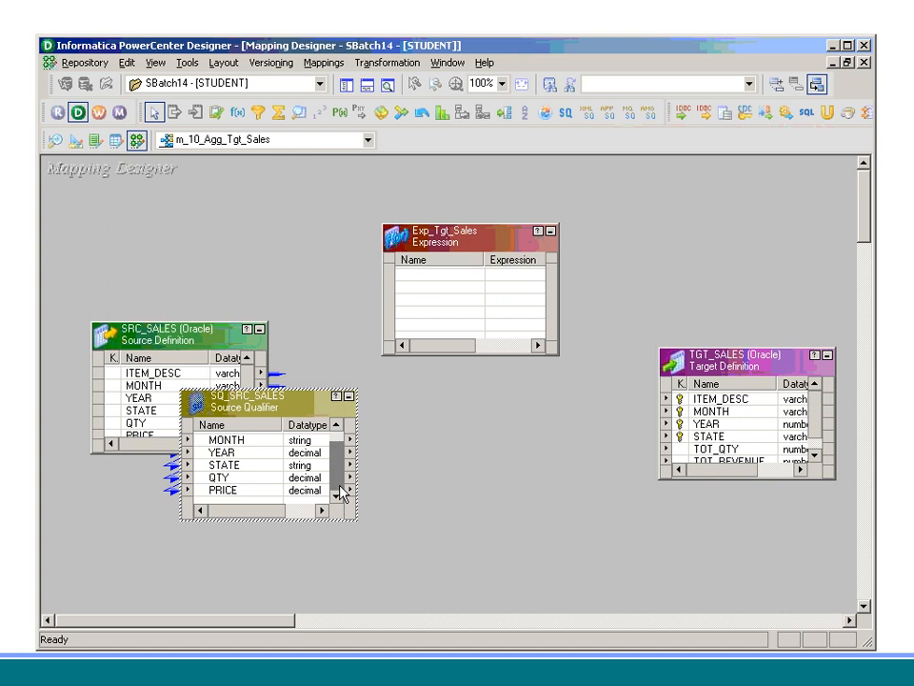
shift+click(256, 492)
drag(255, 494, 406, 315)
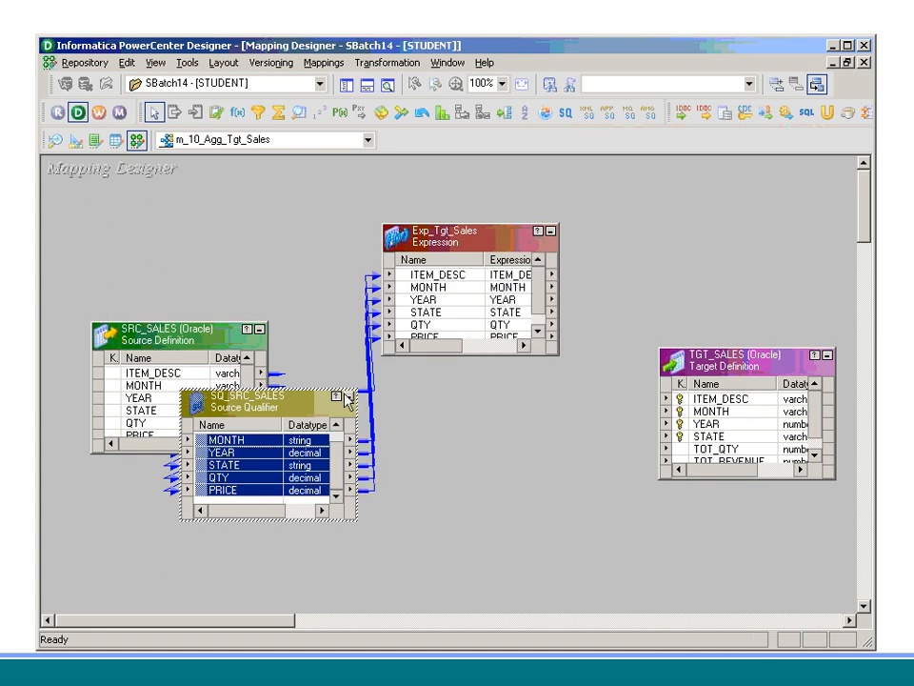
- Iconize the SRC_SALES source and its source qualifier, and move Exp_Tgt_Sales closer to them
click(349, 395)
click(261, 329)
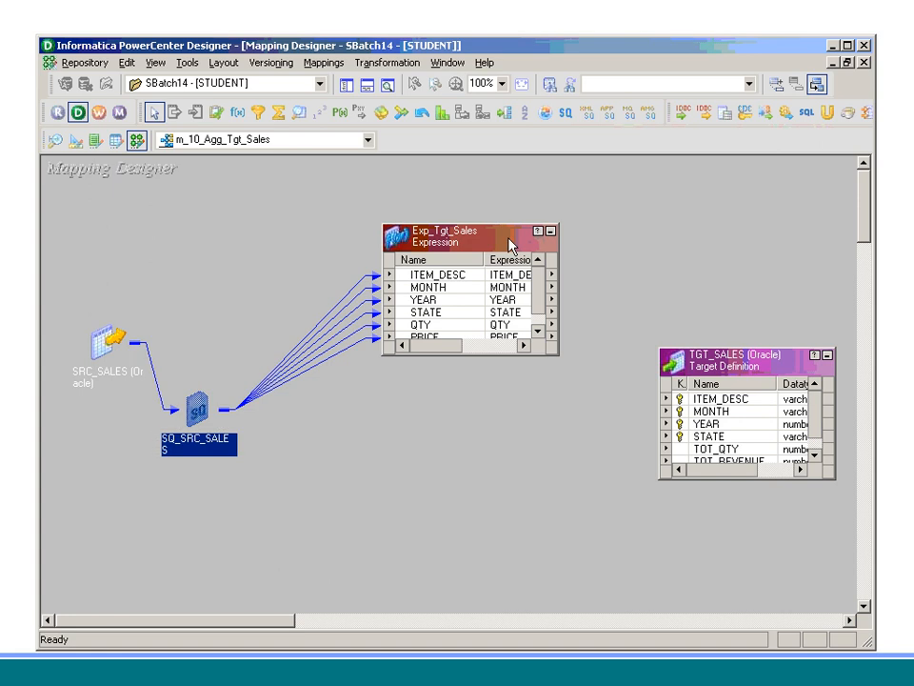
drag(511, 245, 465, 278)
drag(496, 320, 496, 334)
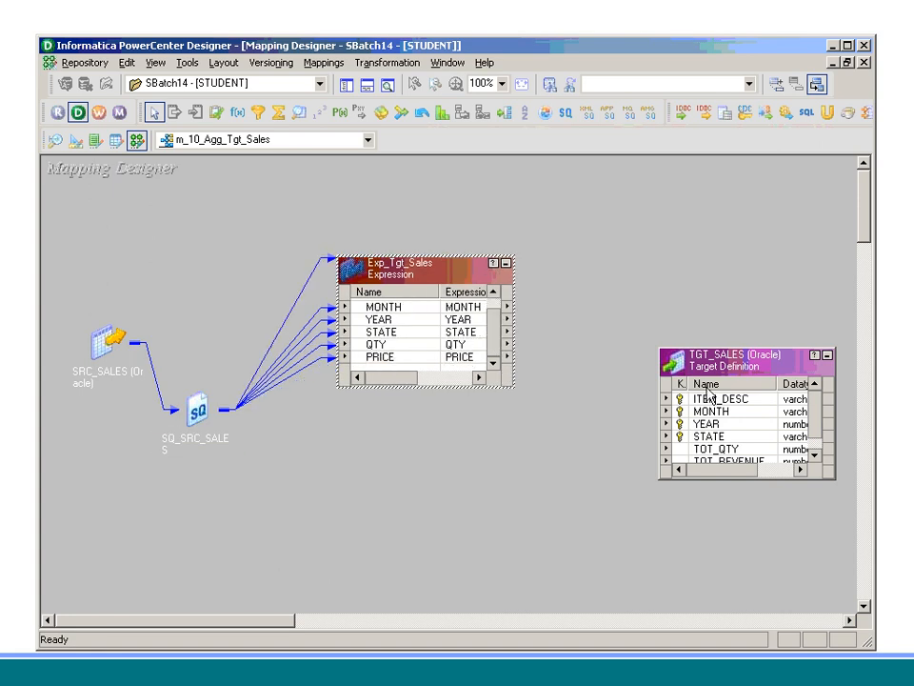
- Create an Aggregator transformation named Agg_Tgt_Sales and place it above and to the left of the TGT_SALES target
click(388, 63)
click(410, 107)
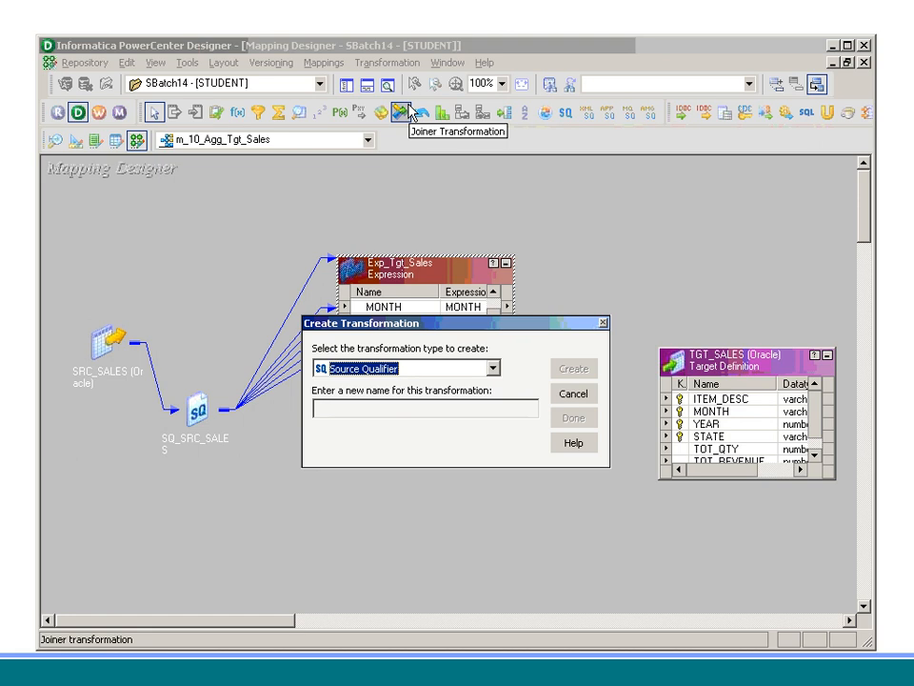
key(a)
key(Tab)
text(Agg_)
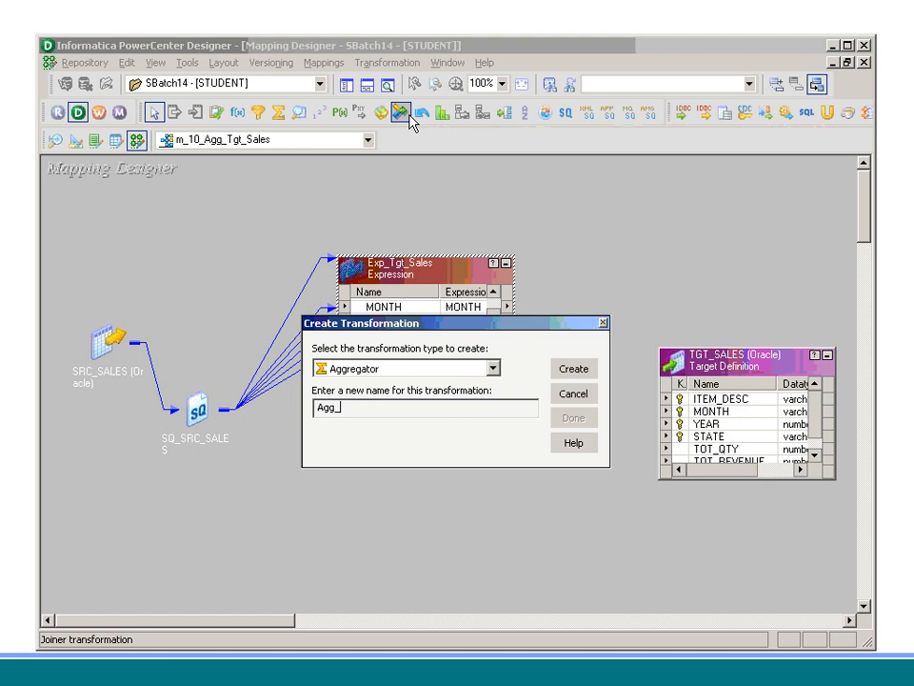
click(894, 457)
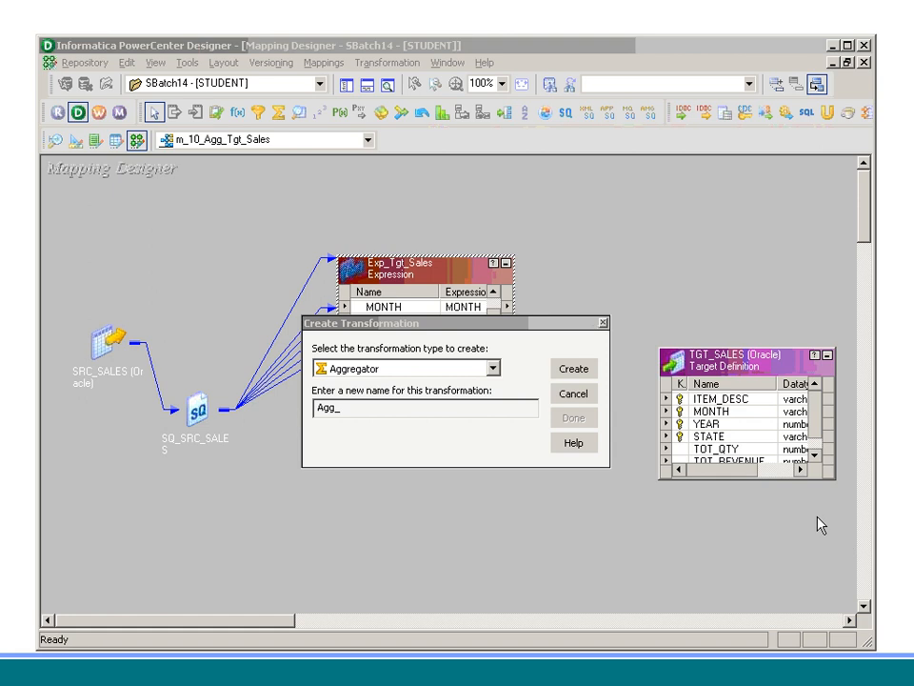
click(429, 406)
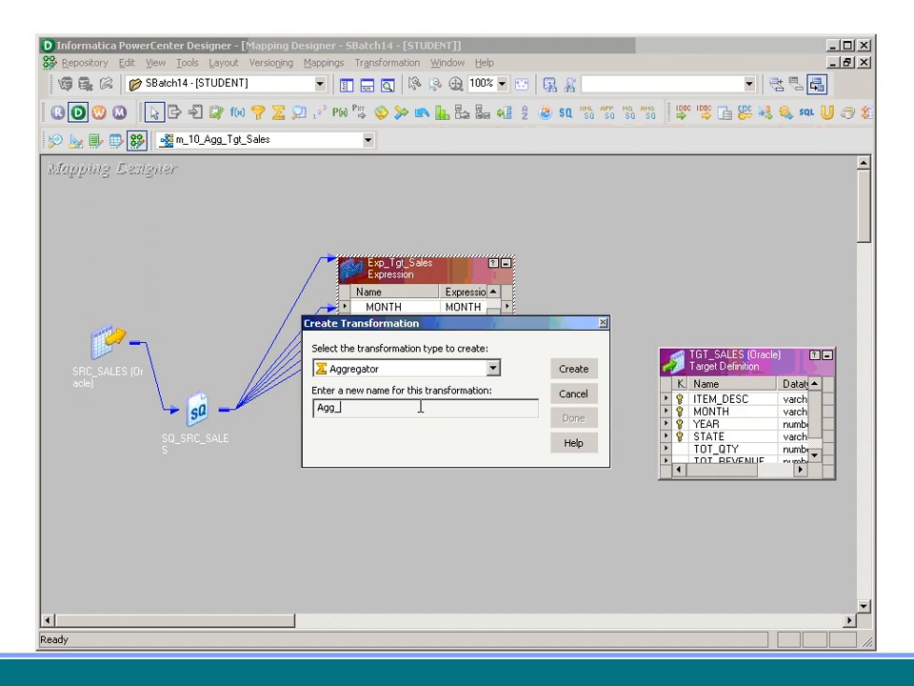
text(Tgt_Sales)
key(Return)
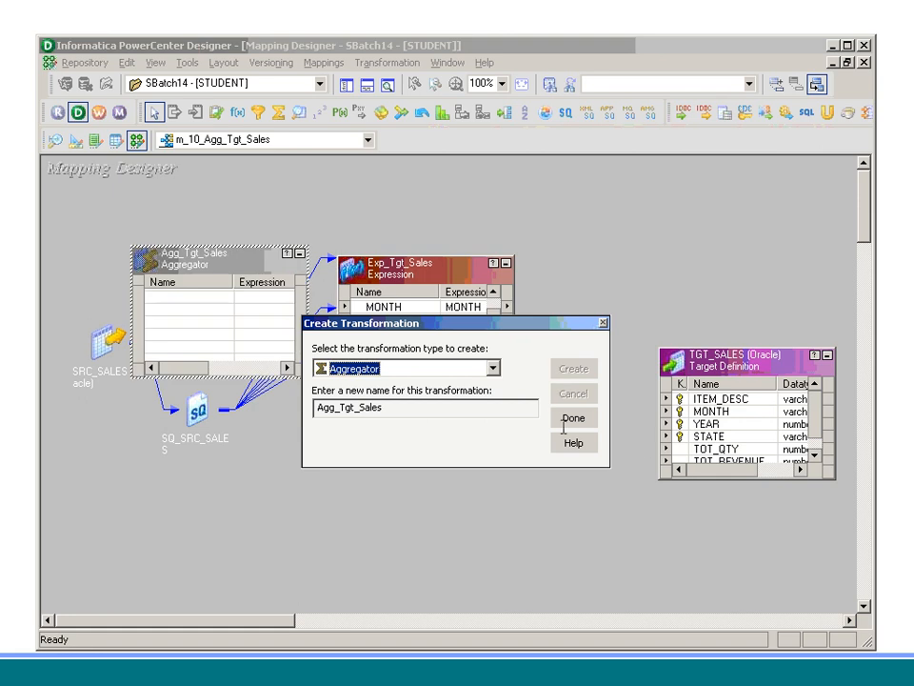
click(575, 419)
drag(190, 255, 564, 185)
- Link all ports from ITEM_DESC to PRICE of Exp_Tgt_Sales into Agg_Tgt_Sales, and iconize the expression
click(402, 274)
drag(402, 274, 370, 285)
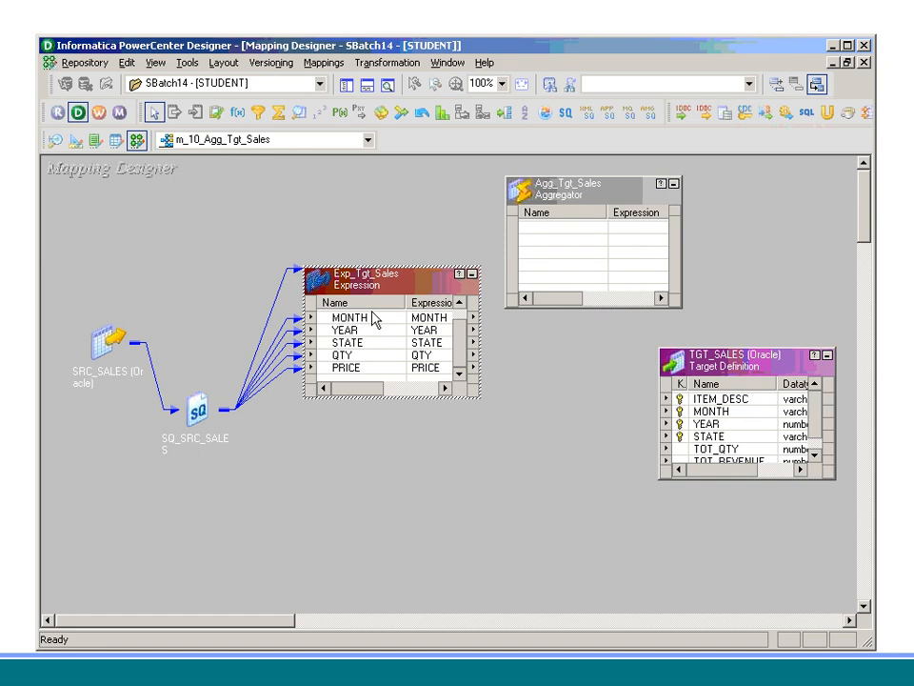
drag(461, 345, 461, 329)
click(373, 320)
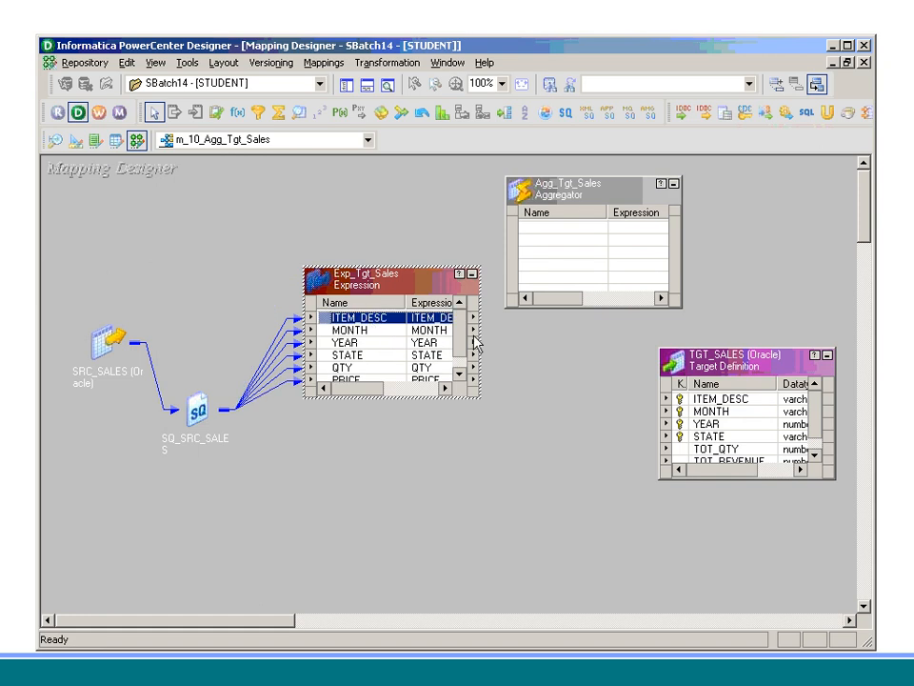
scroll(405, 373, down, 1)
shift+click(405, 371)
drag(405, 373, 545, 272)
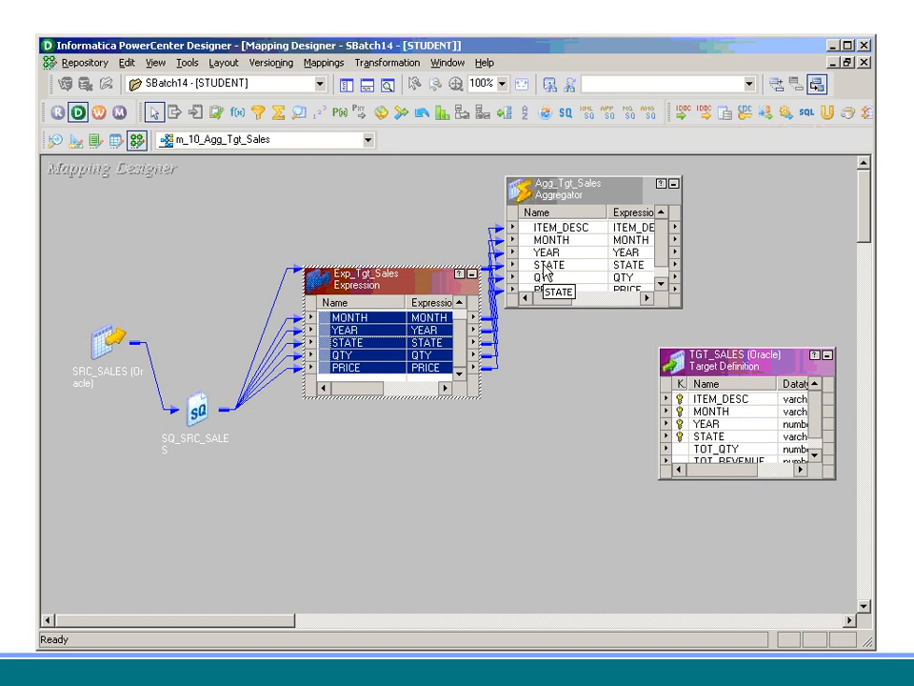
drag(455, 283, 386, 227)
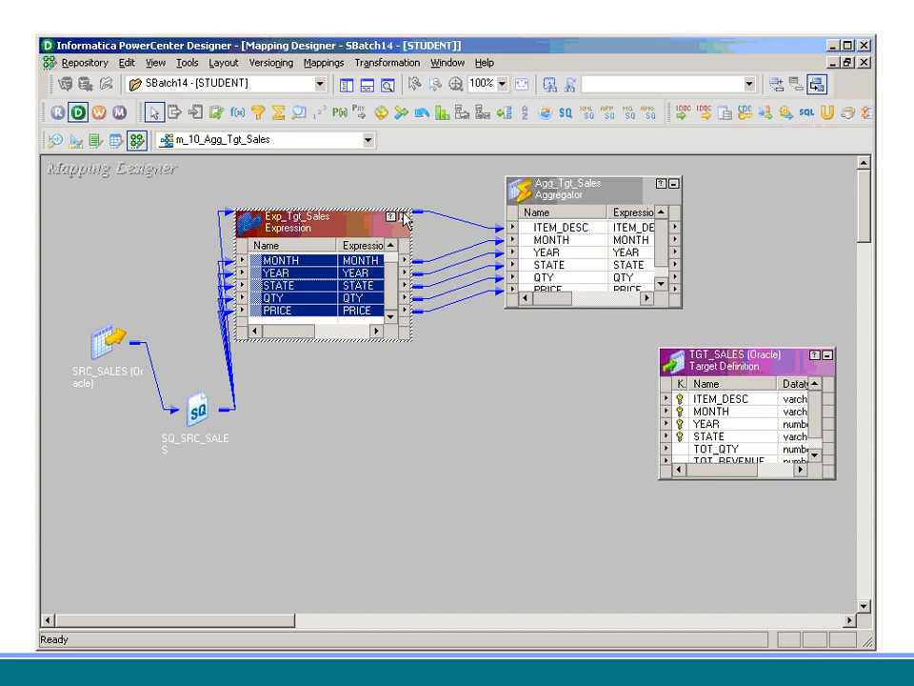
click(405, 215)
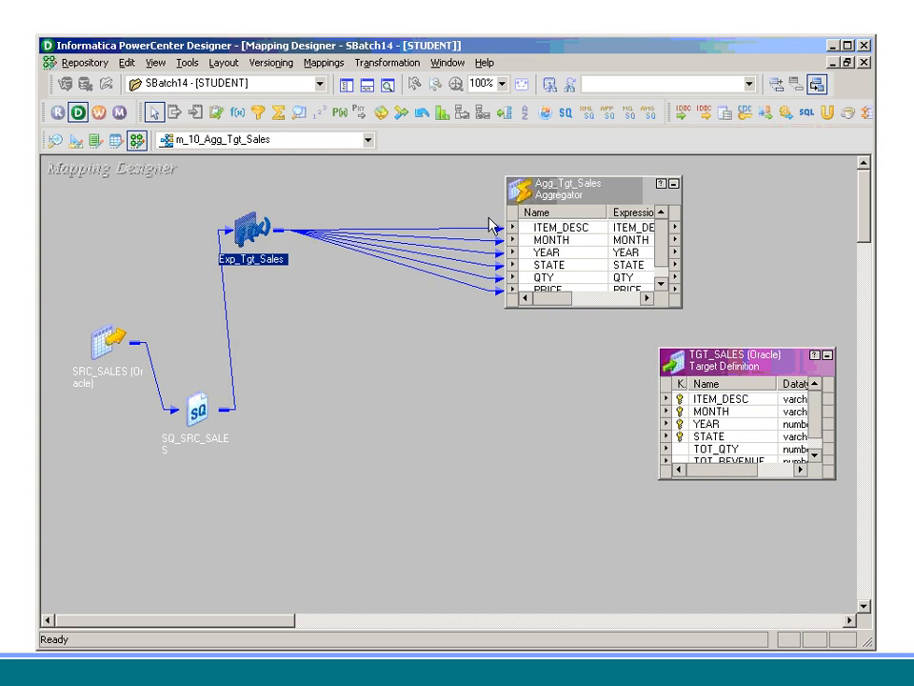
- In the ports of Agg_Tgt_Sales, enable group-by for ITEM_DESC, MONTH, YEAR and STATE
double_click(580, 197)
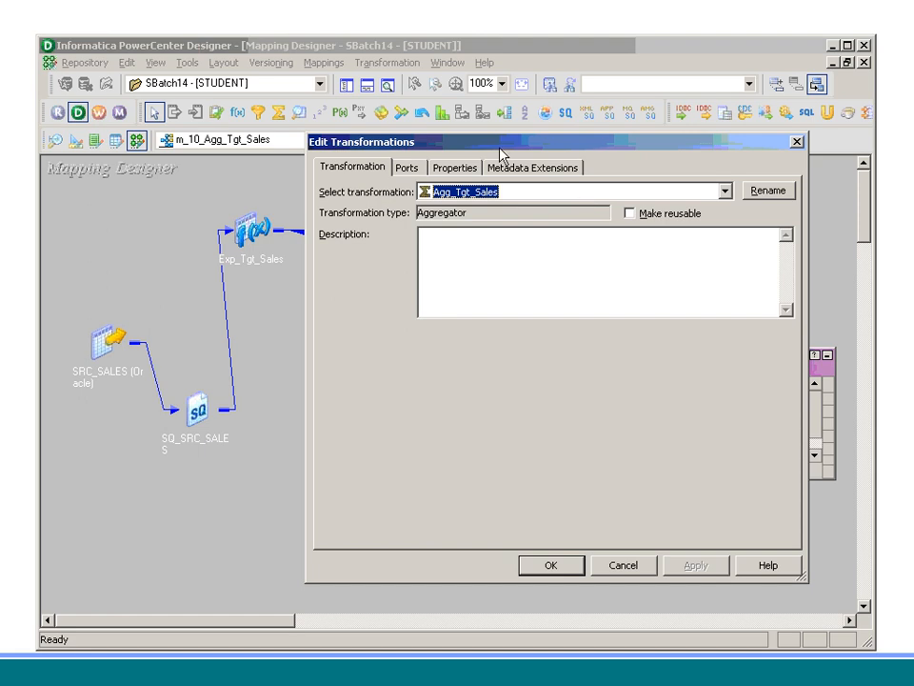
drag(419, 142, 370, 96)
click(357, 124)
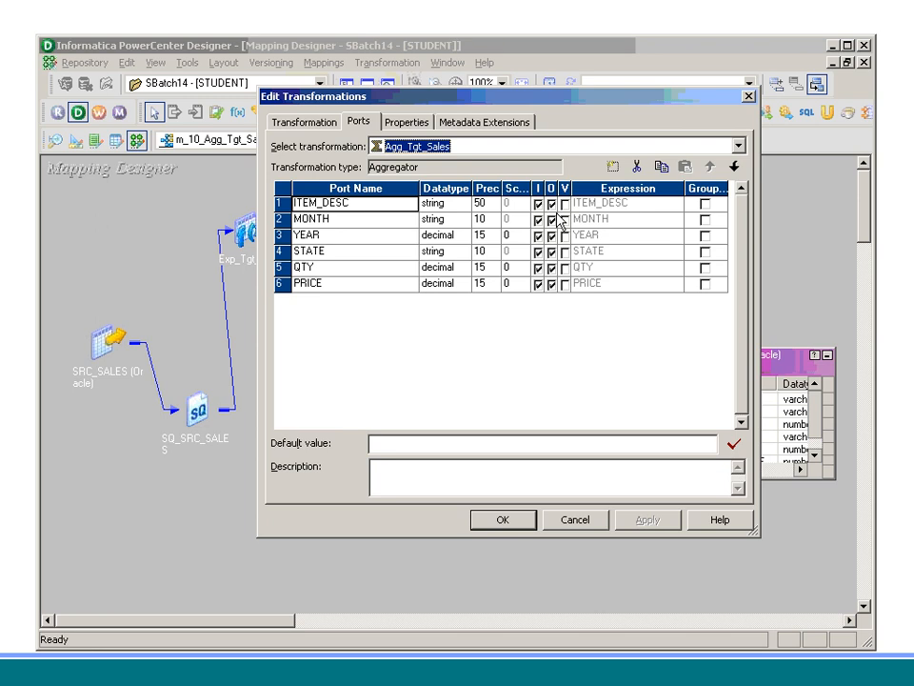
click(704, 203)
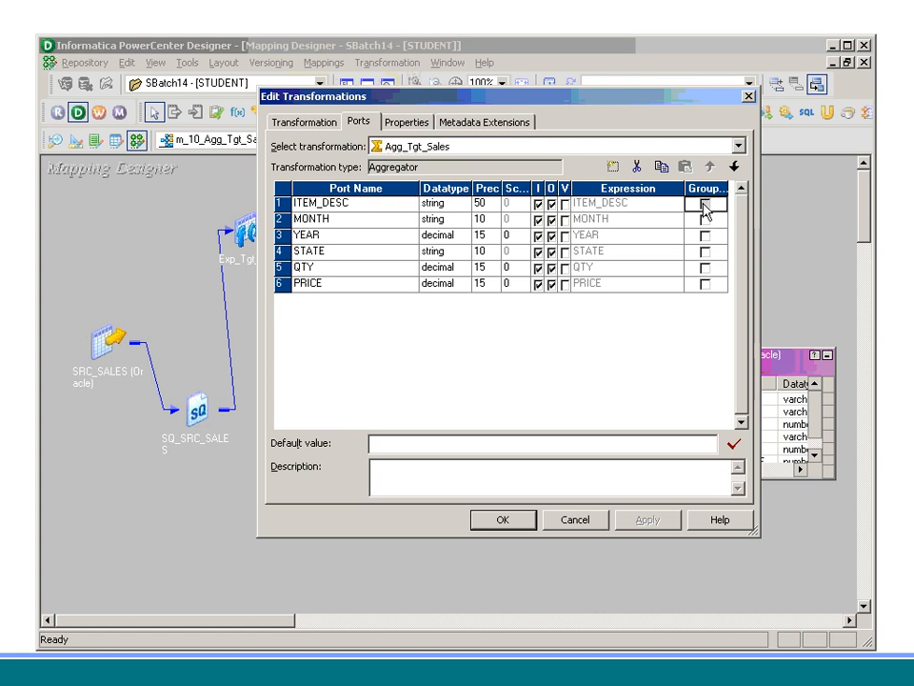
click(704, 204)
click(705, 219)
click(705, 220)
click(705, 235)
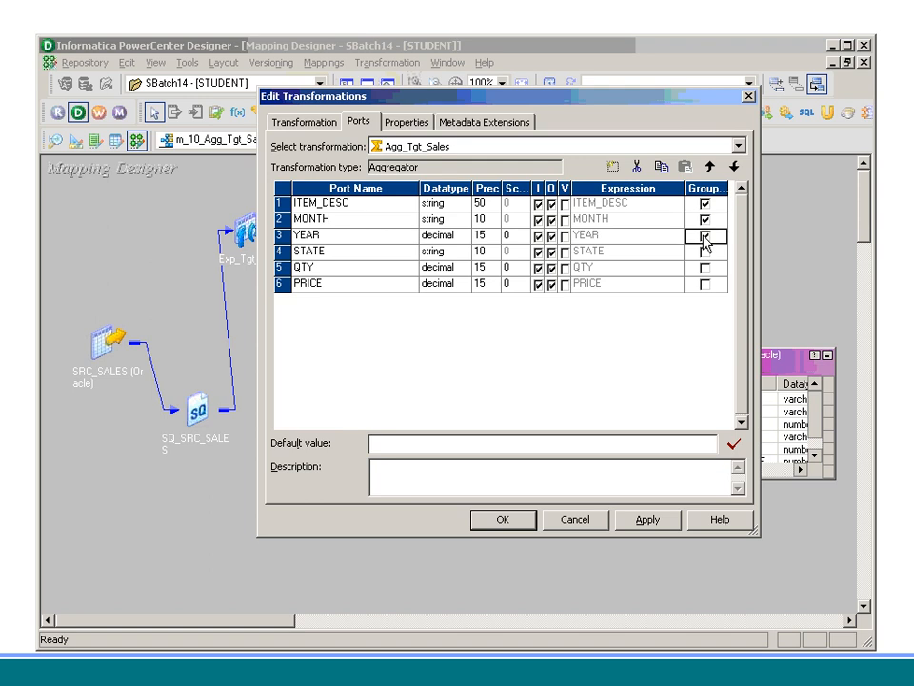
click(705, 235)
click(705, 251)
click(705, 251)
click(705, 268)
- Add an output-only decimal port named TOT_QTY below PRICE in Agg_Tgt_Sales
click(369, 284)
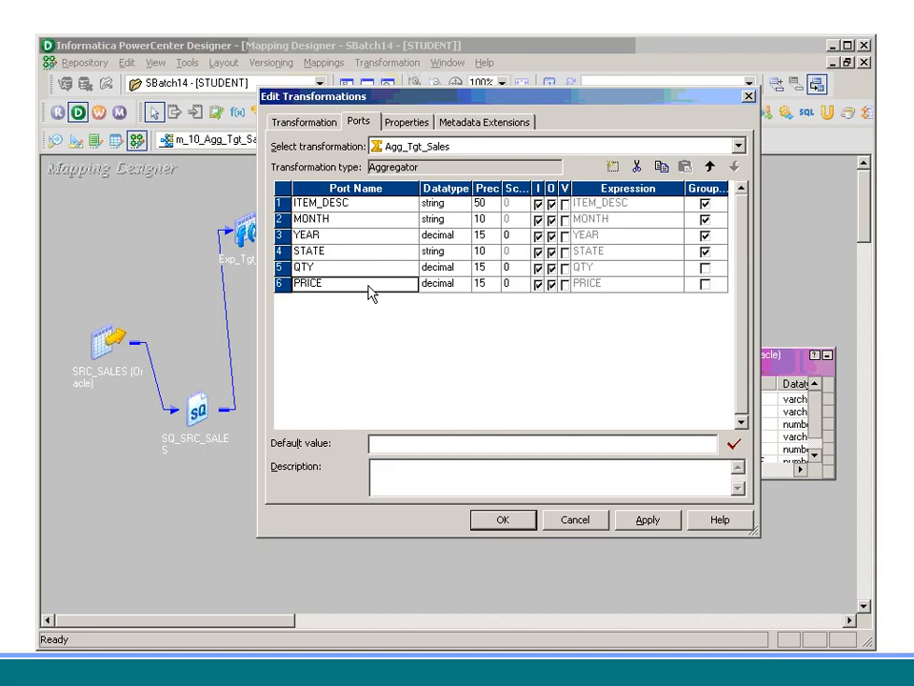
click(614, 167)
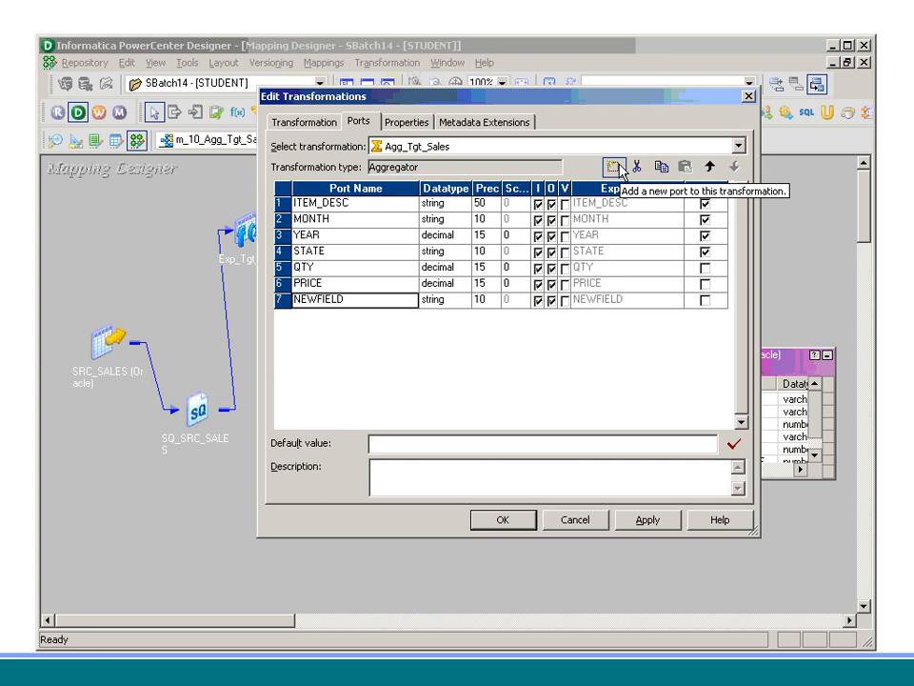
text(TOT_QTY)
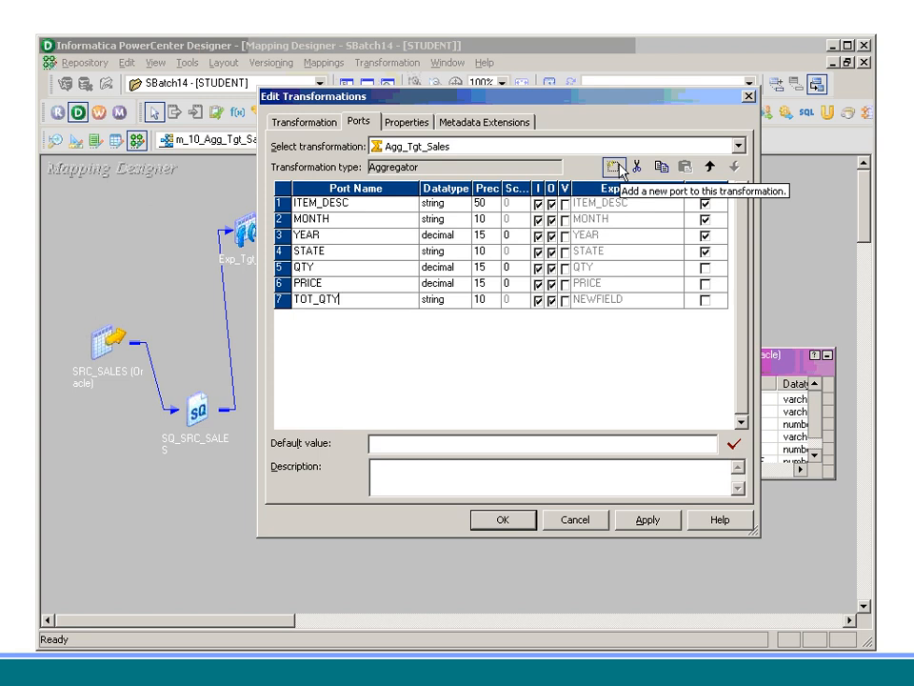
key(Tab)
key(d)
key(d)
key(Tab)
key(Tab)
key(Tab)
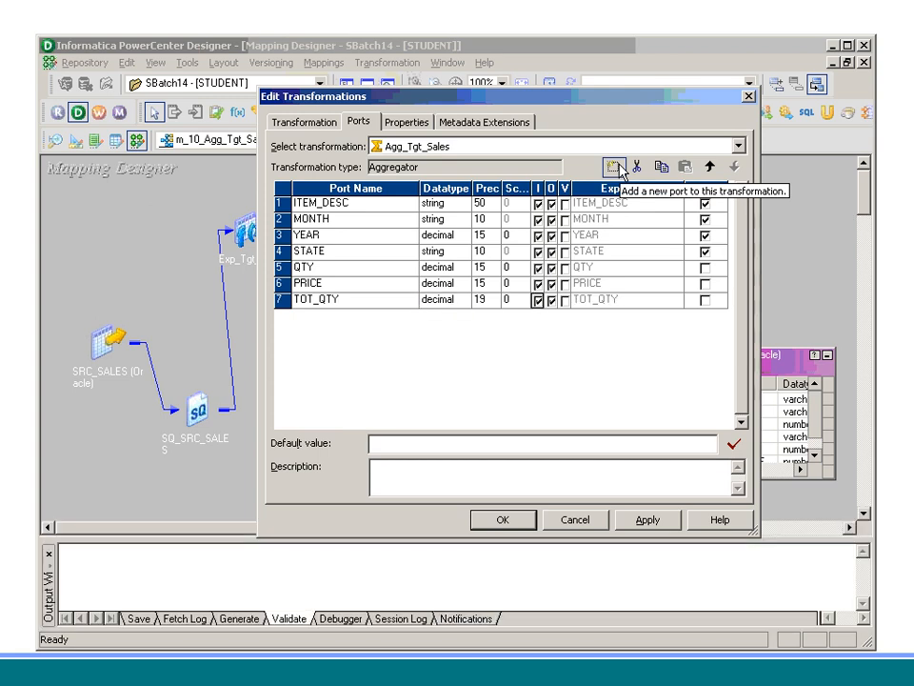
key(space)
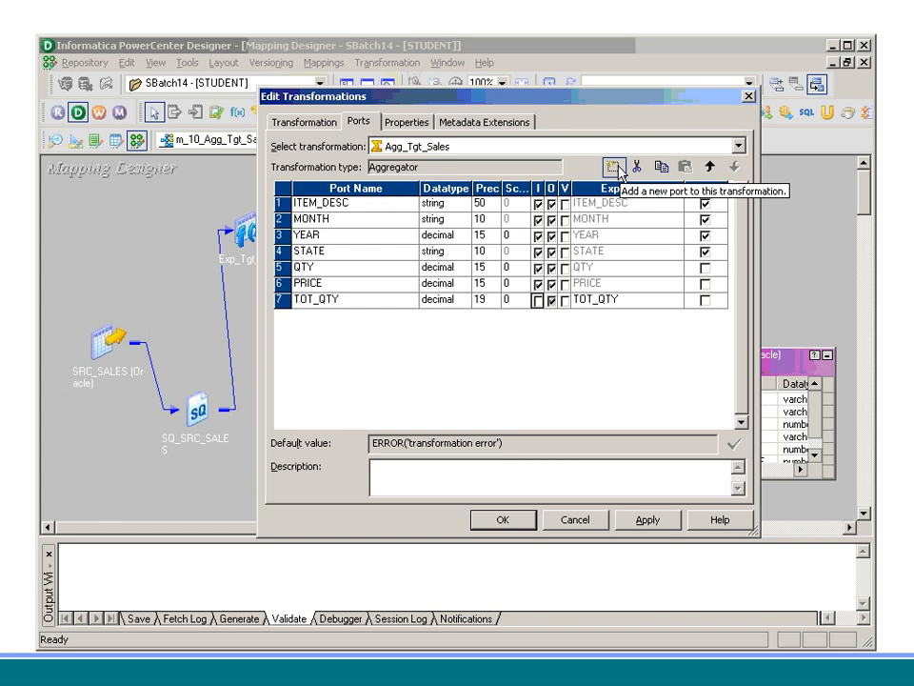
- Set the expression of the TOT_QTY port to SUM(QTY)
click(676, 301)
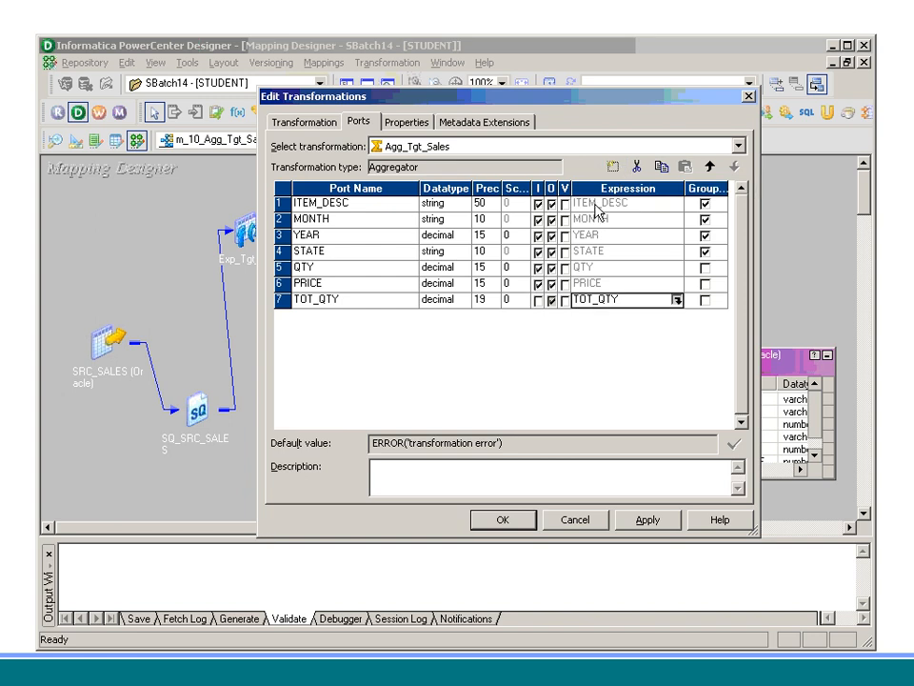
click(677, 301)
drag(470, 134, 408, 143)
text(SU)
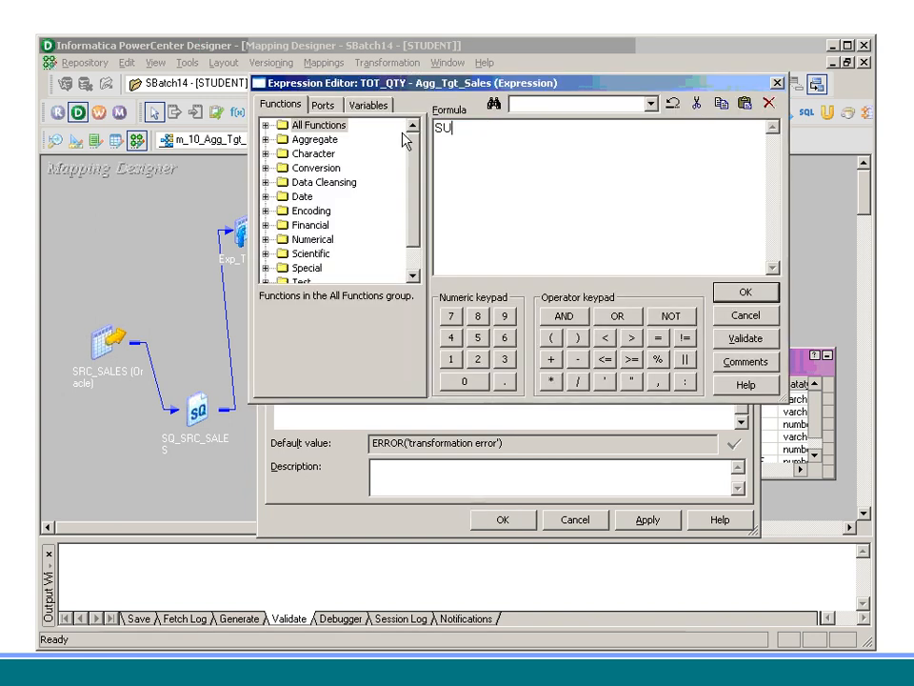
text(M())
key(Left)
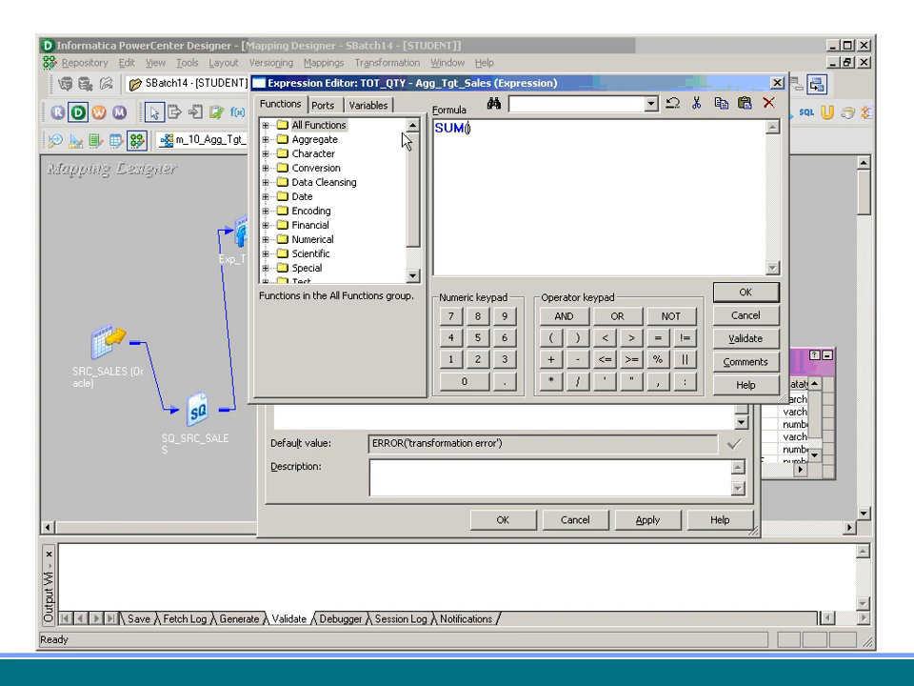
click(323, 105)
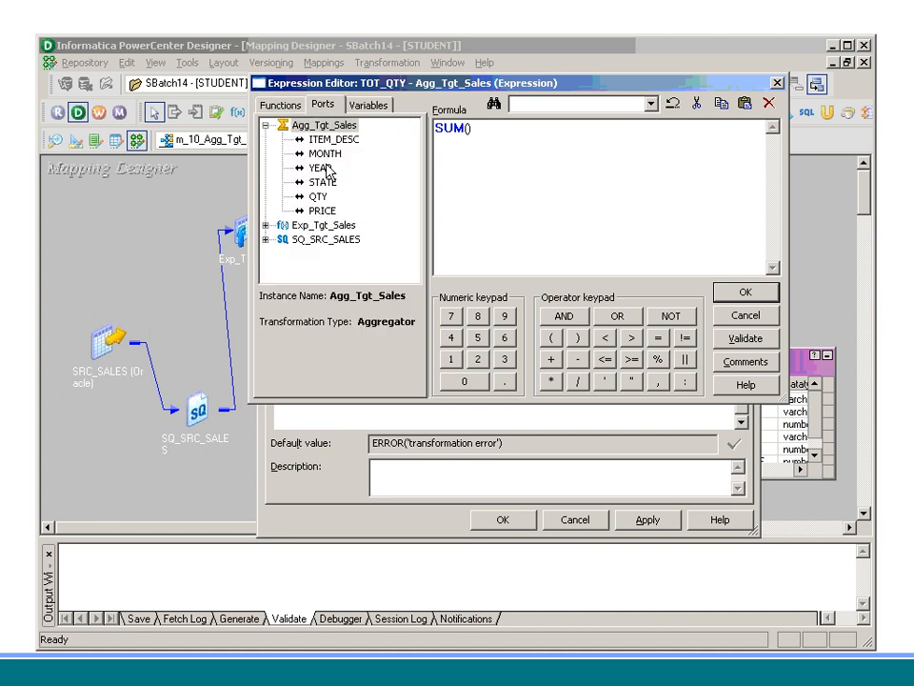
double_click(317, 196)
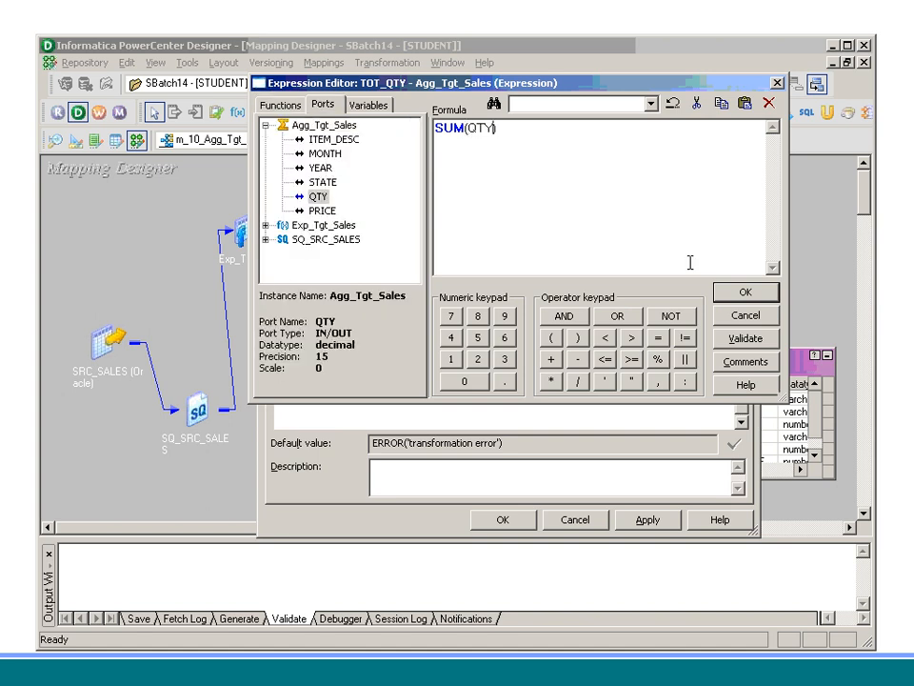
click(762, 297)
- Add an output-only decimal port named TOT_REV below TOT_QTY
click(614, 170)
text(T)
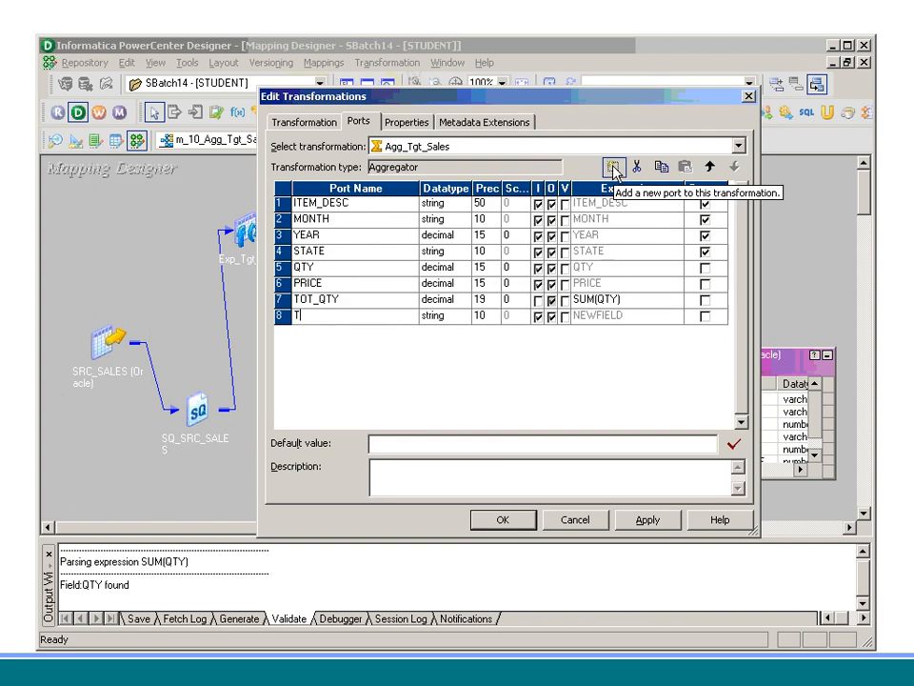
text(OT_REV)
key(Tab)
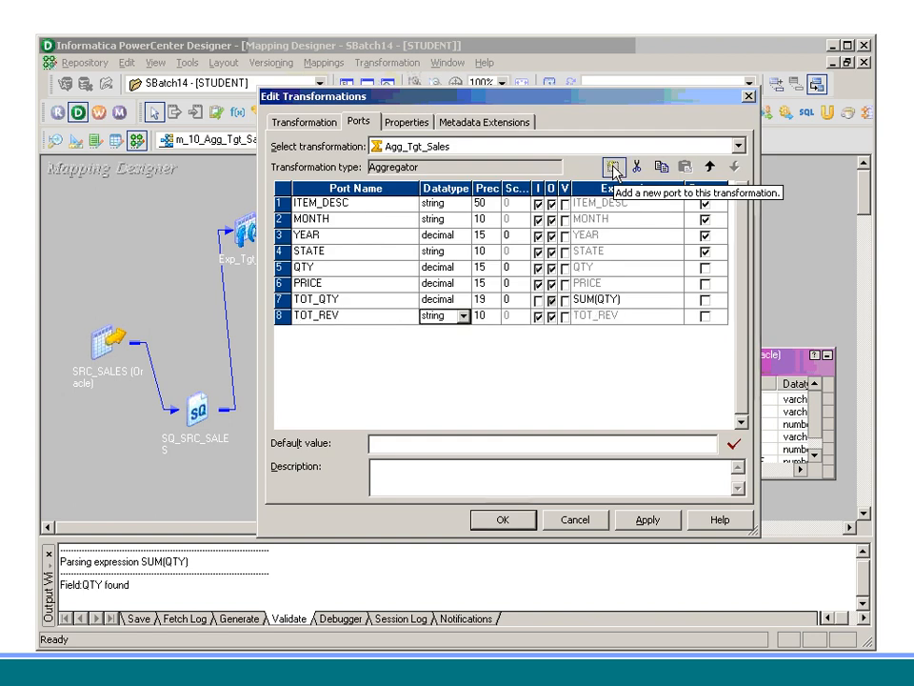
text(d)
key(Tab)
key(Tab)
key(Tab)
key(space)
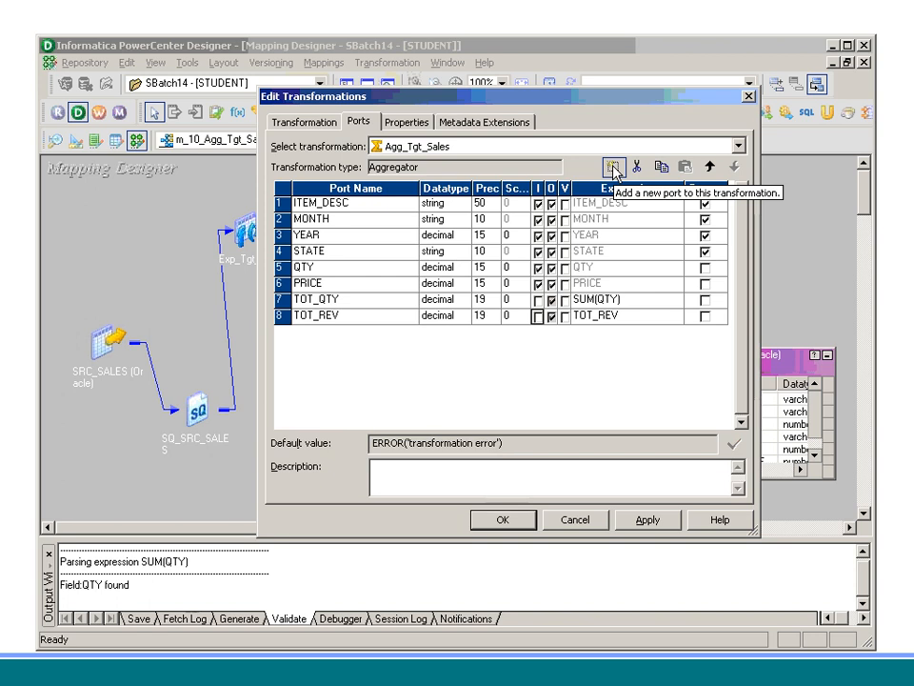
- Set the expression of the TOT_REV port to SUM(QTY * PRICE), accept the aggregator's ports and save the mapping
click(616, 317)
click(610, 317)
drag(491, 128, 435, 130)
text(SUM())
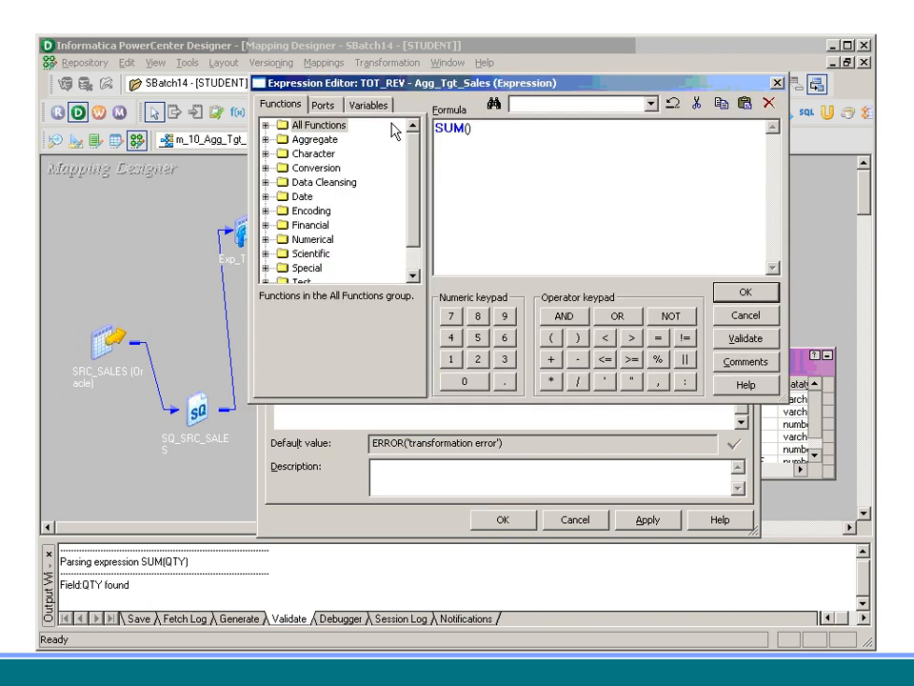
click(323, 105)
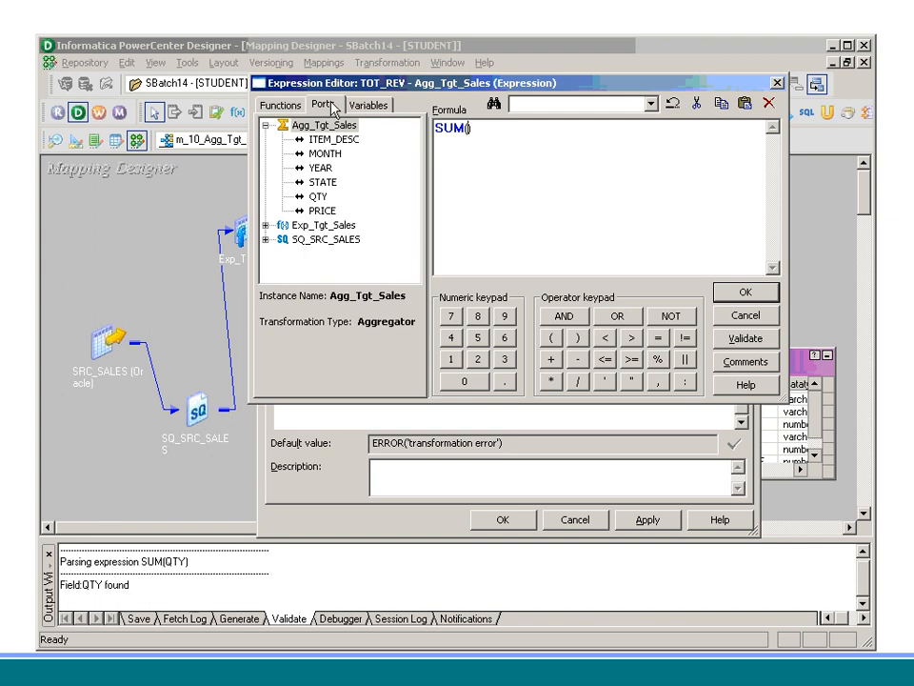
double_click(324, 198)
click(551, 381)
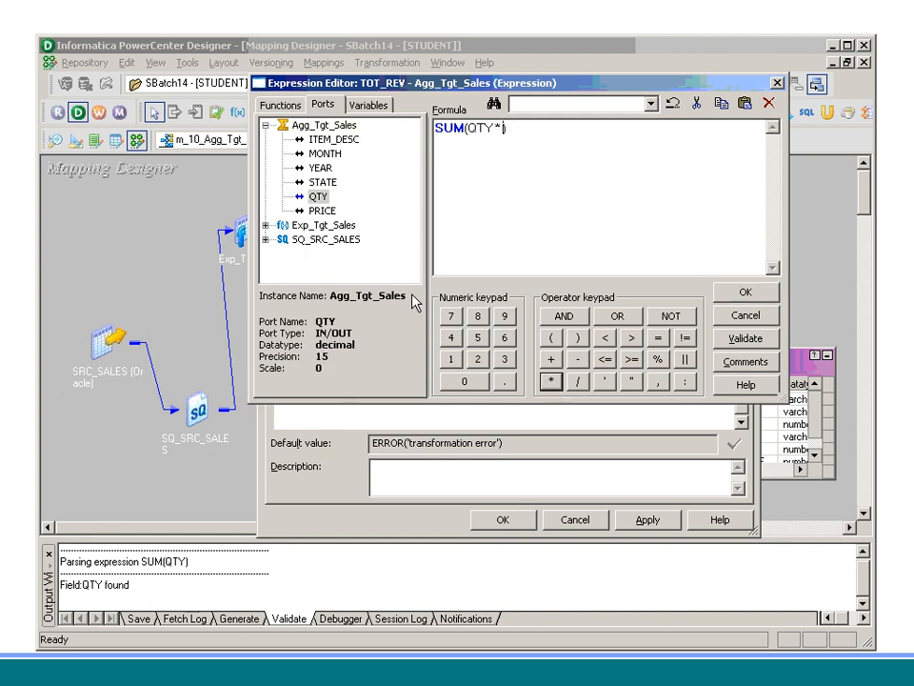
double_click(322, 211)
click(729, 293)
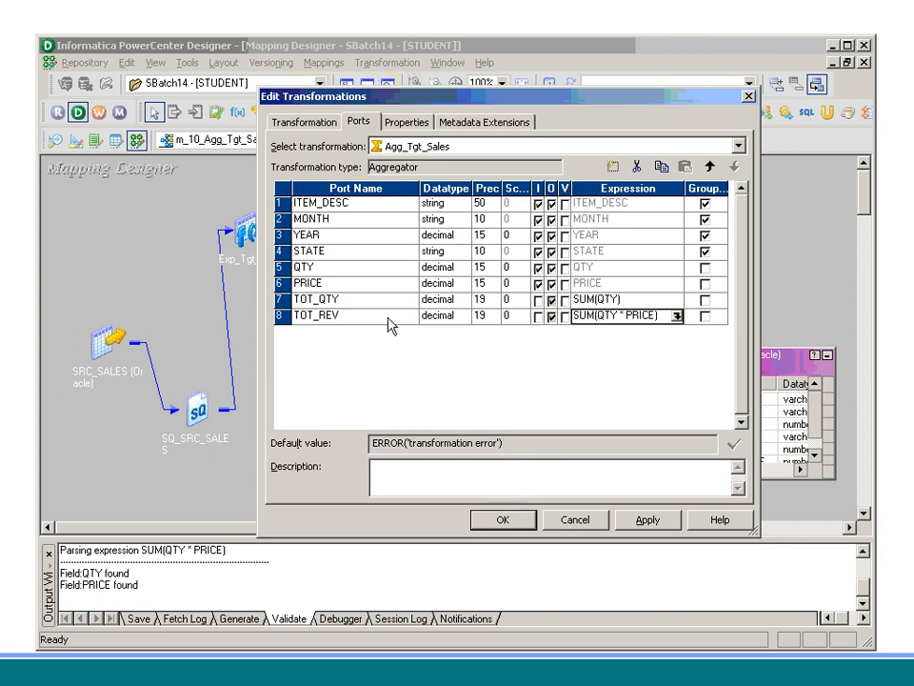
click(524, 524)
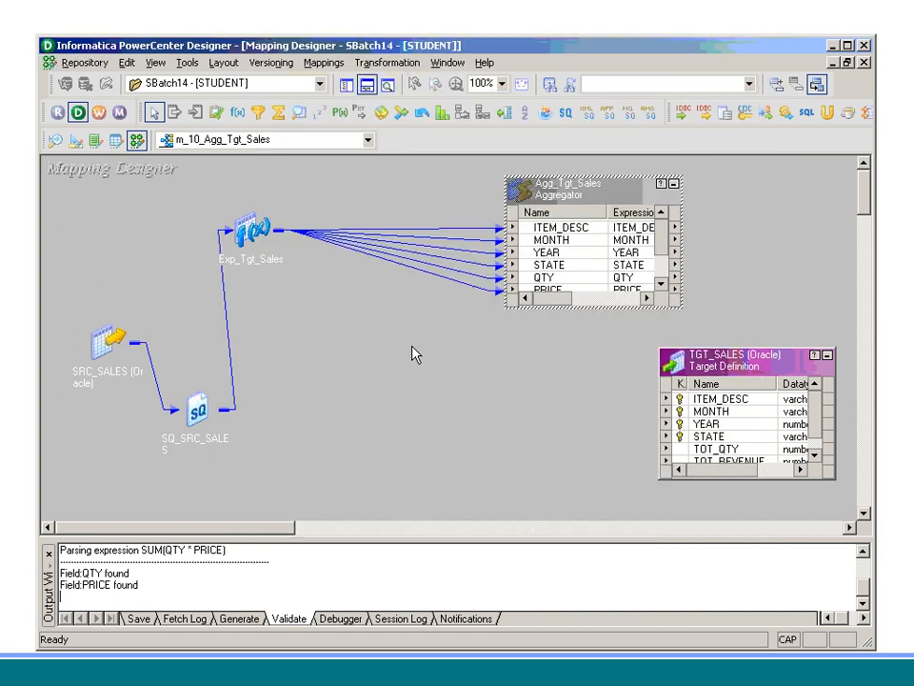
key(ctrl+s)
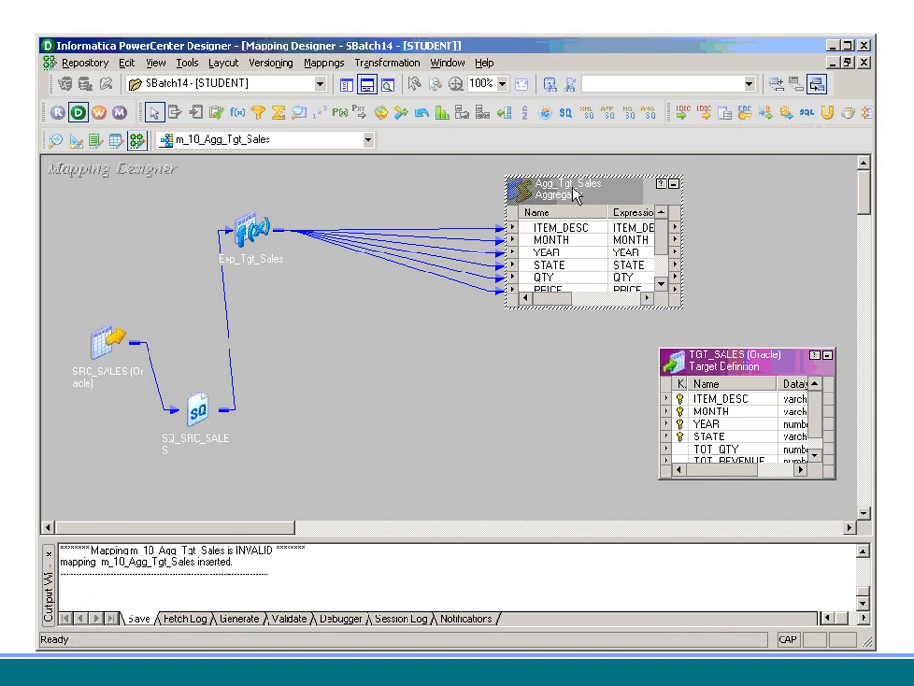
- Move Agg_Tgt_Sales next to the expression and TGT_SALES beside it, and enlarge both so all their ports show
drag(574, 194, 399, 204)
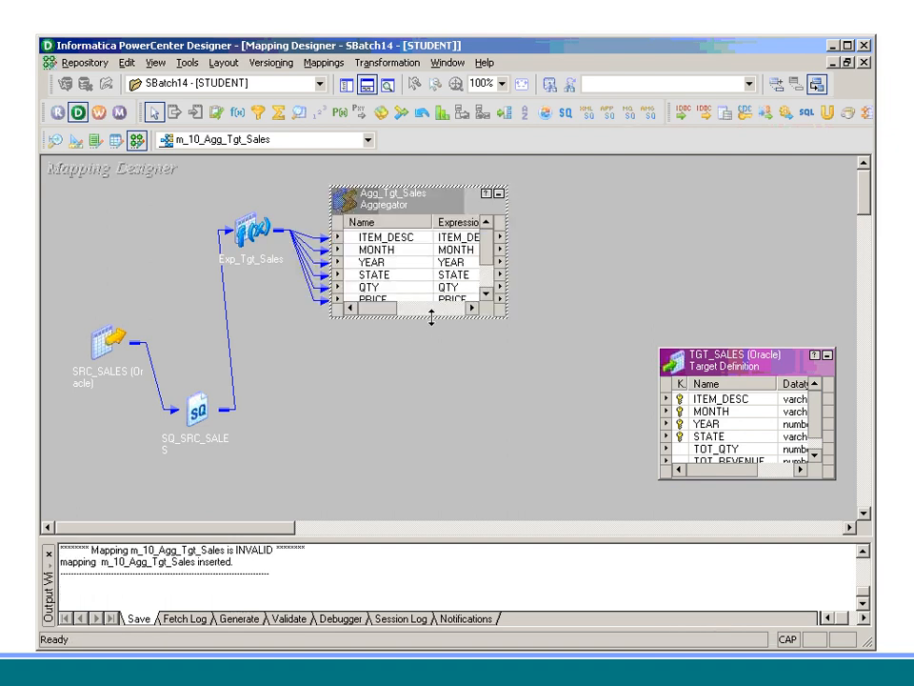
drag(431, 317, 431, 467)
drag(704, 390, 639, 216)
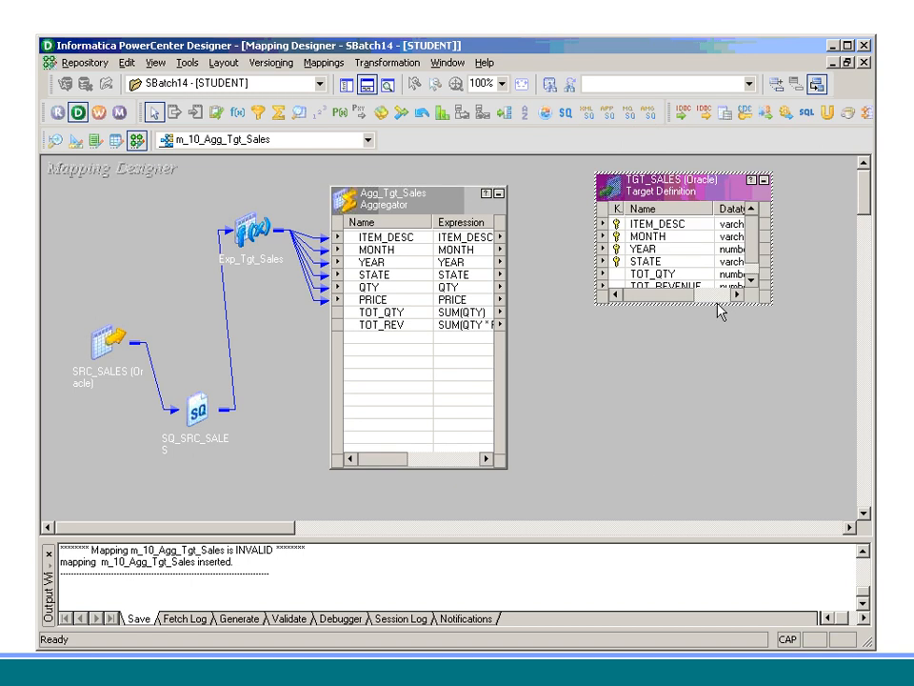
drag(719, 311, 734, 472)
- Link ITEM_DESC, MONTH, YEAR, STATE, TOT_QTY and TOT_REV of Agg_Tgt_Sales to the corresponding TGT_SALES columns, with TOT_REV feeding TOT_REVENUE
click(395, 238)
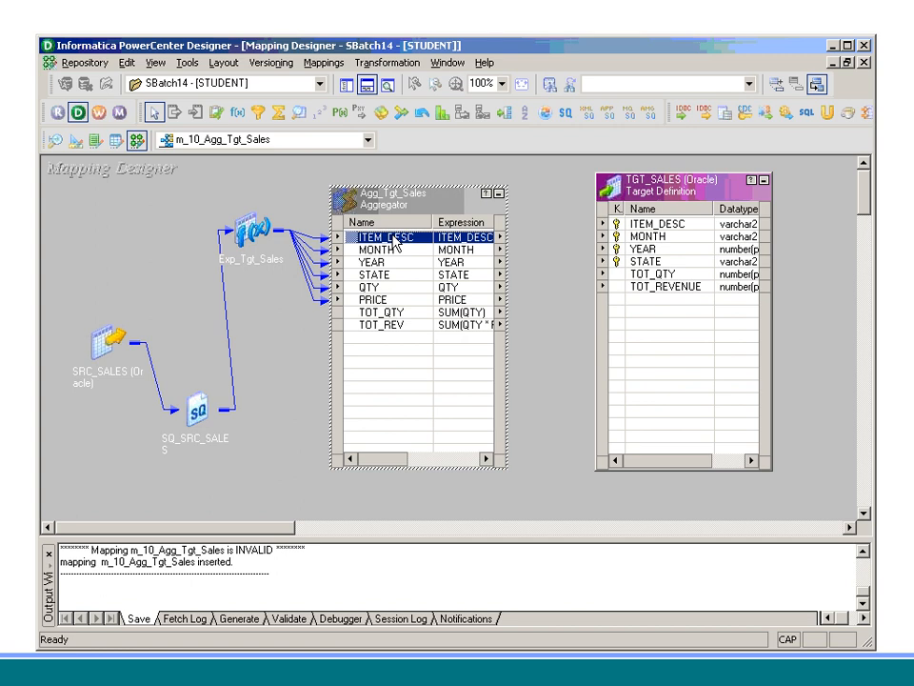
drag(396, 239, 651, 242)
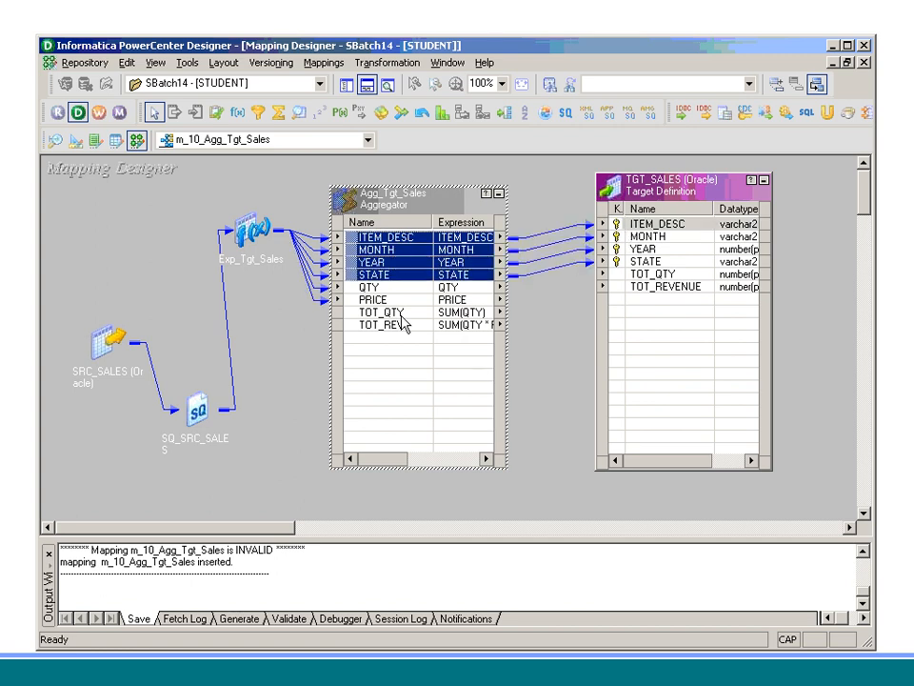
drag(401, 316, 635, 278)
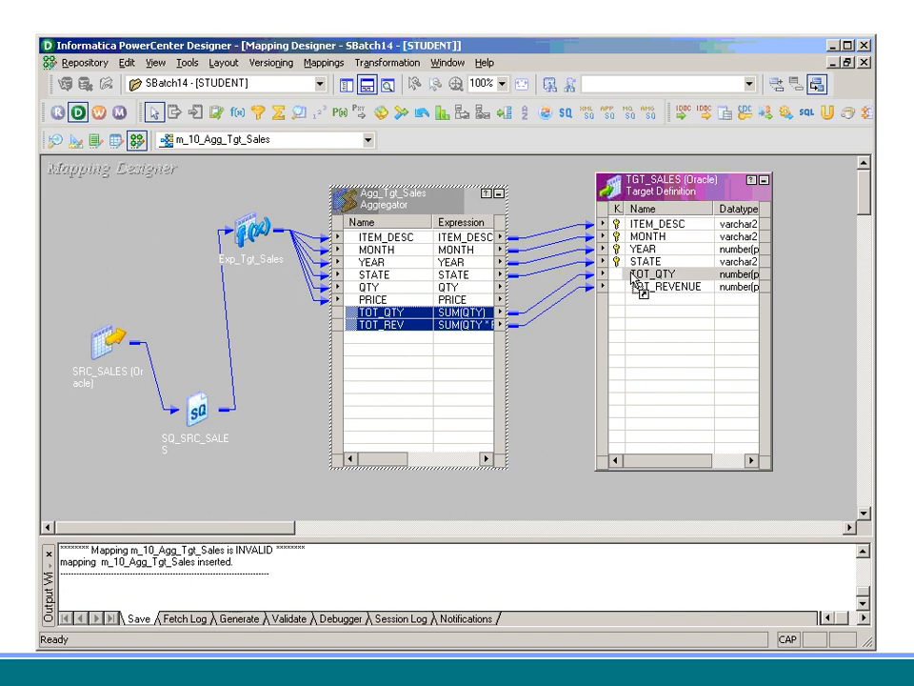
- Reopen the ports of Agg_Tgt_Sales and review the group-by setting of STATE
double_click(429, 276)
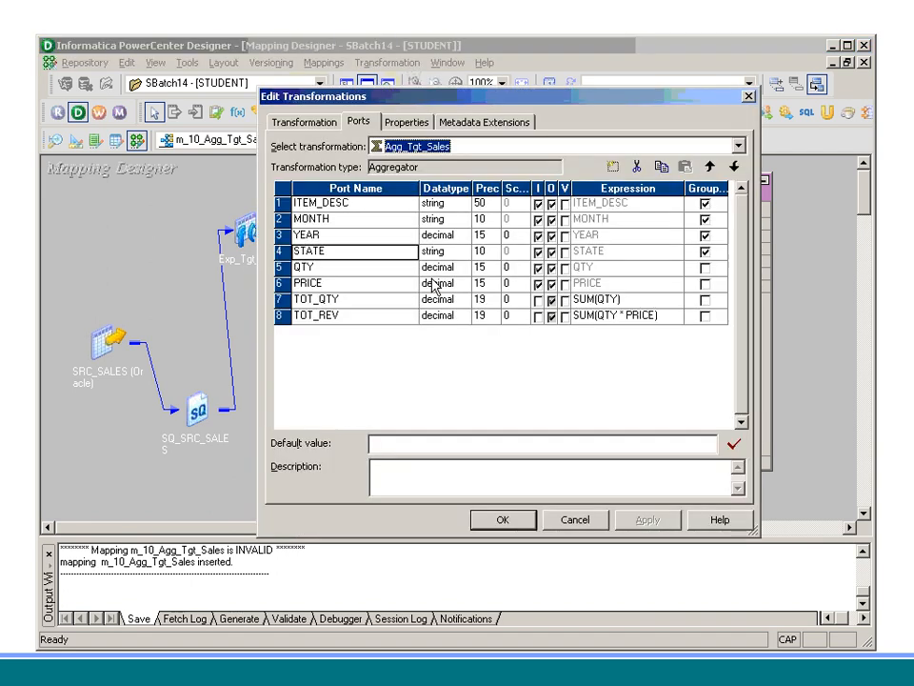
click(705, 252)
click(704, 252)
click(524, 518)
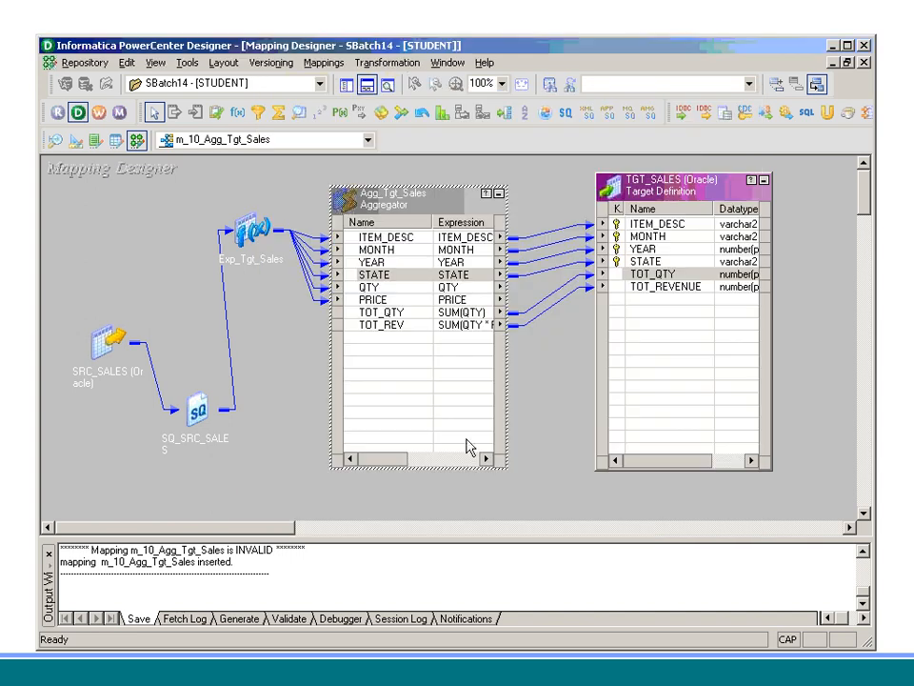
- Arrange all mapping objects as icons and save the mapping
right_click(530, 184)
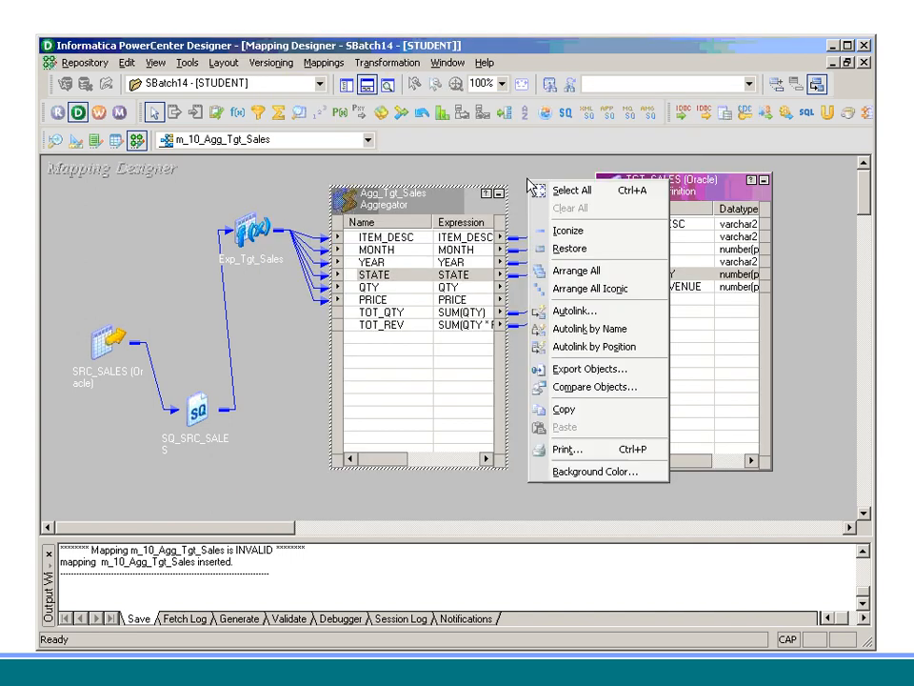
click(585, 290)
key(ctrl+s)
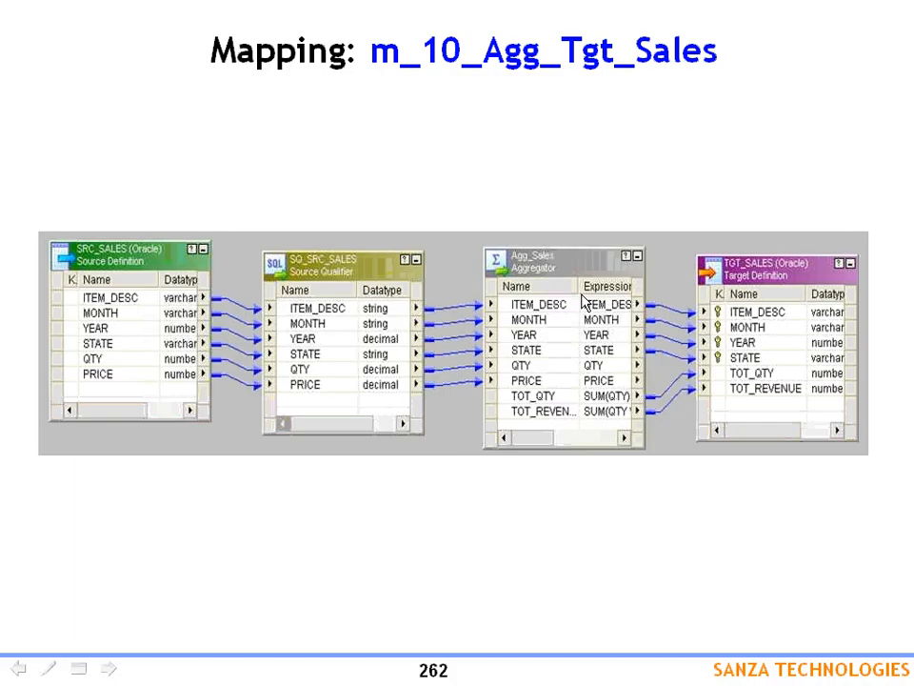
key(Page_Up)
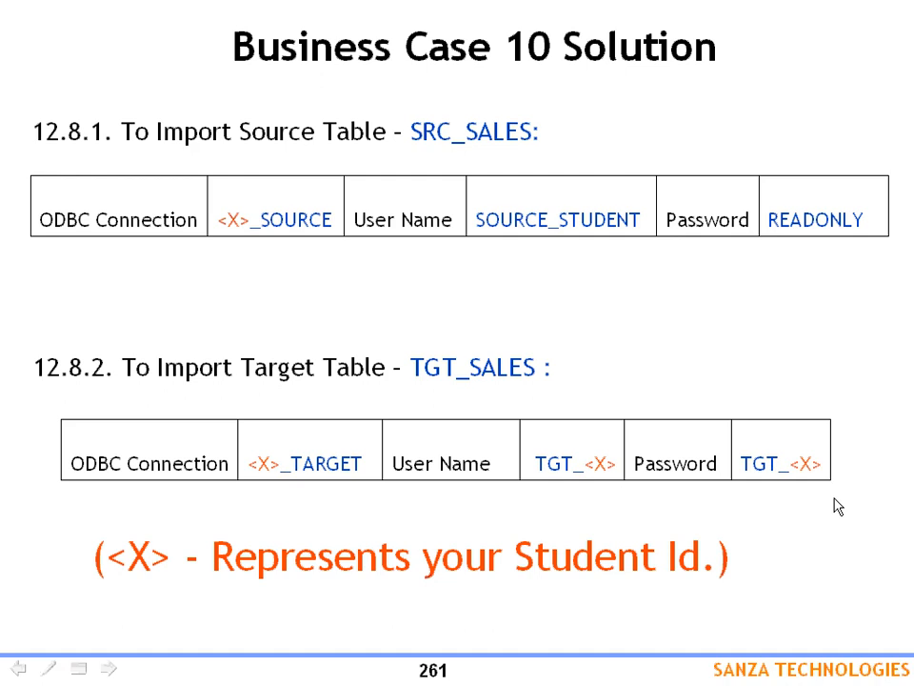
key(Page_Down)
key(Page_Down)
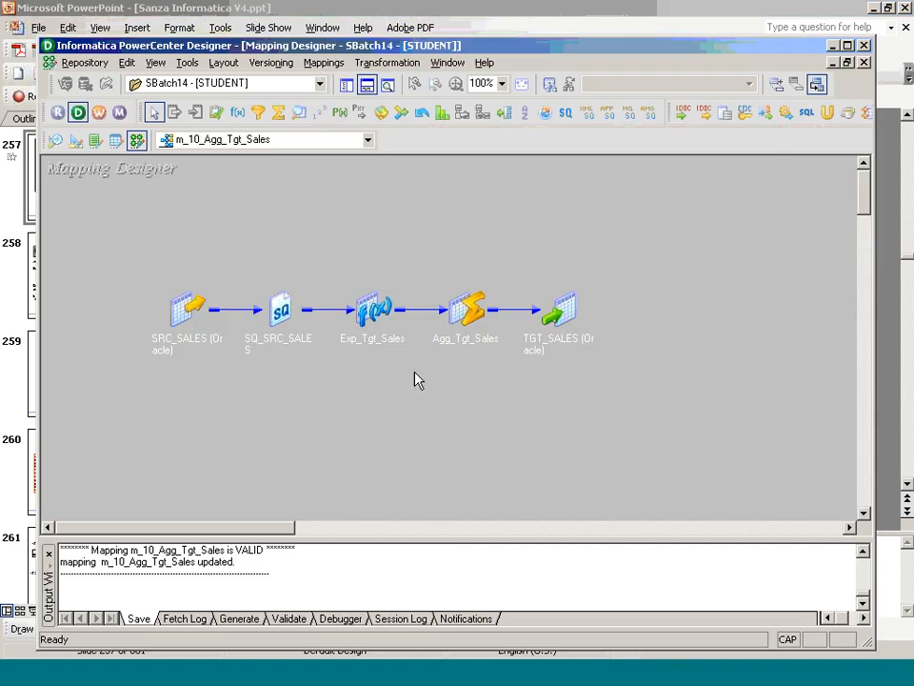
- Look up the full name of the current mapping in its edit dialog and close the dialog
click(323, 62)
click(367, 116)
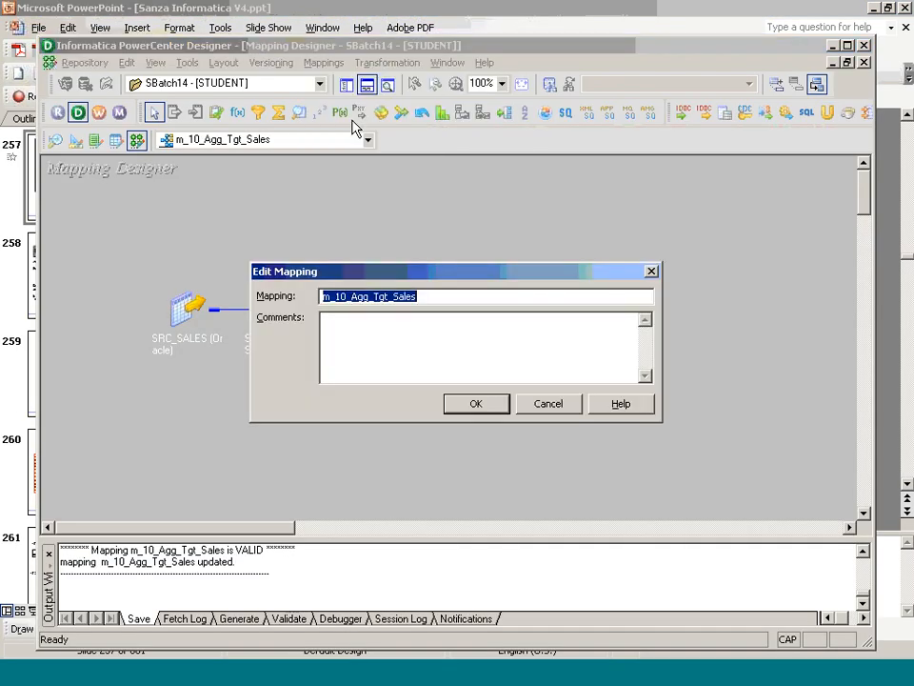
click(530, 403)
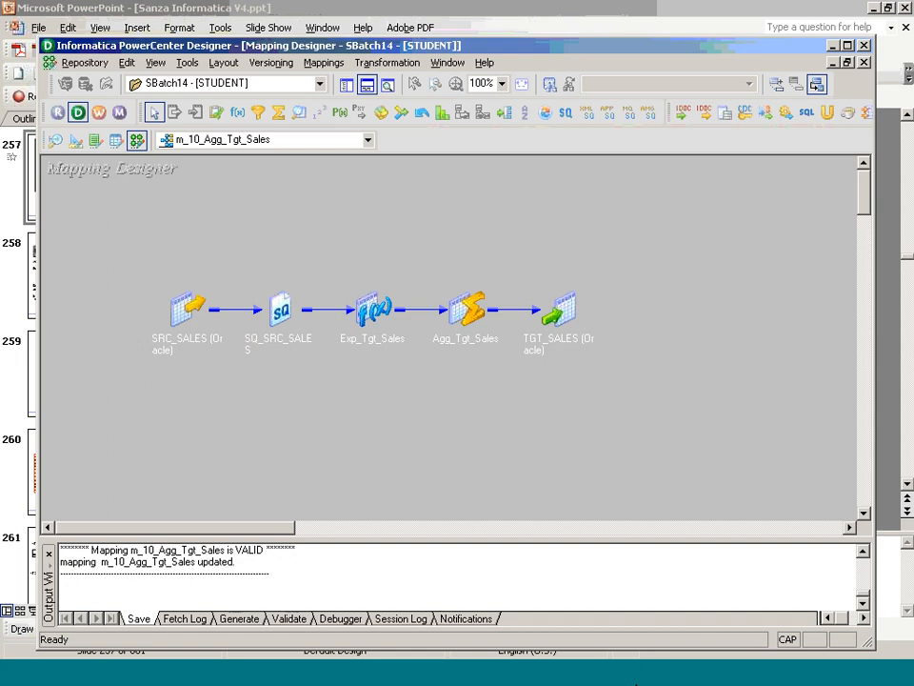
- Switch to Workflow Manager and create a reusable session task s_m_10_Agg_Tgt_Sales associated with the mapping m_10_Agg_Tgt_Sales
click(629, 683)
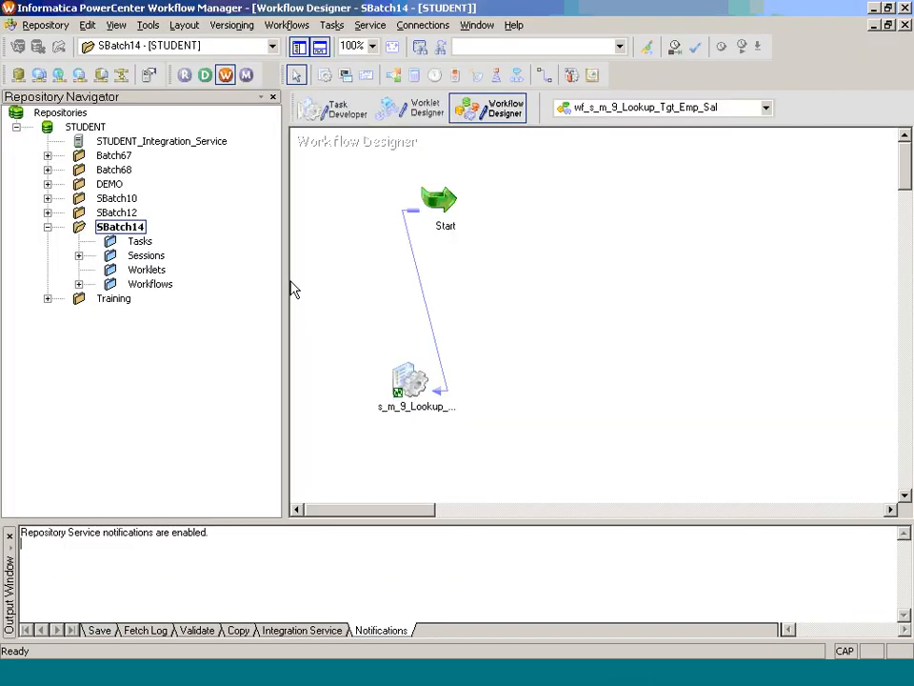
click(332, 107)
click(276, 25)
click(306, 45)
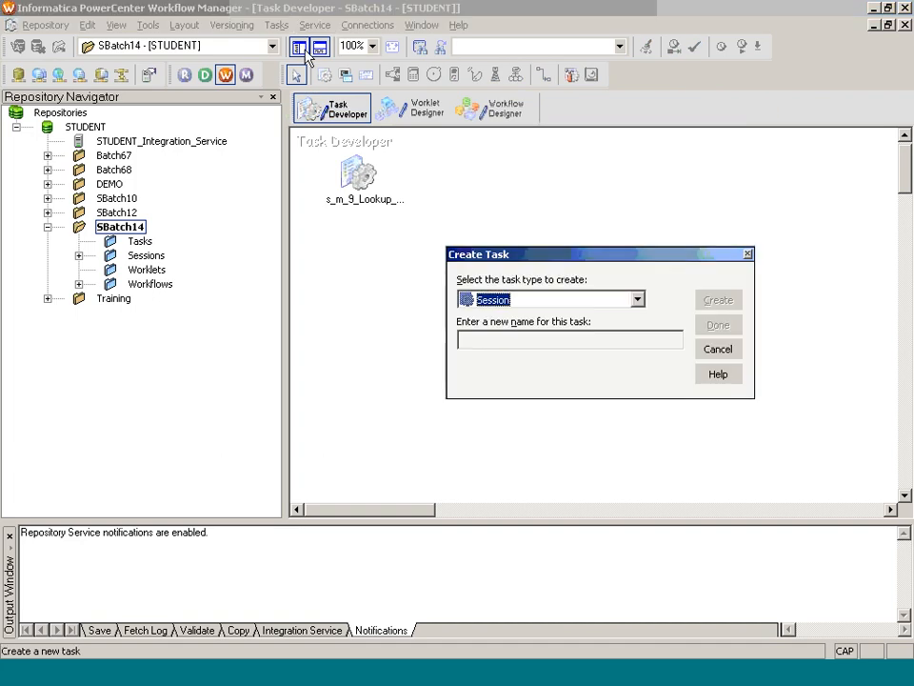
text(S_)
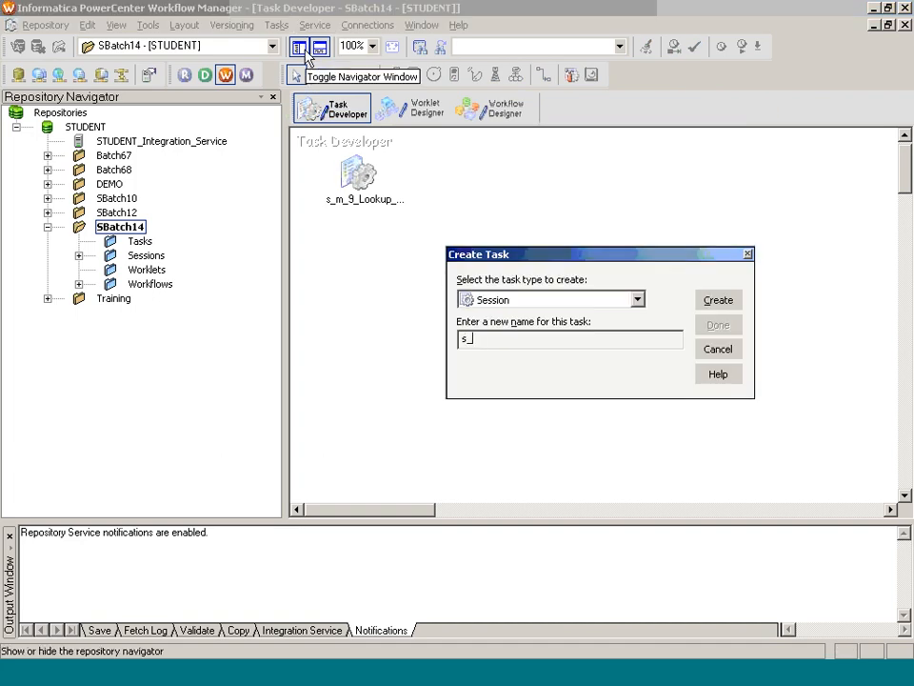
text(m_10_Agg_Tgt_Sales)
click(299, 45)
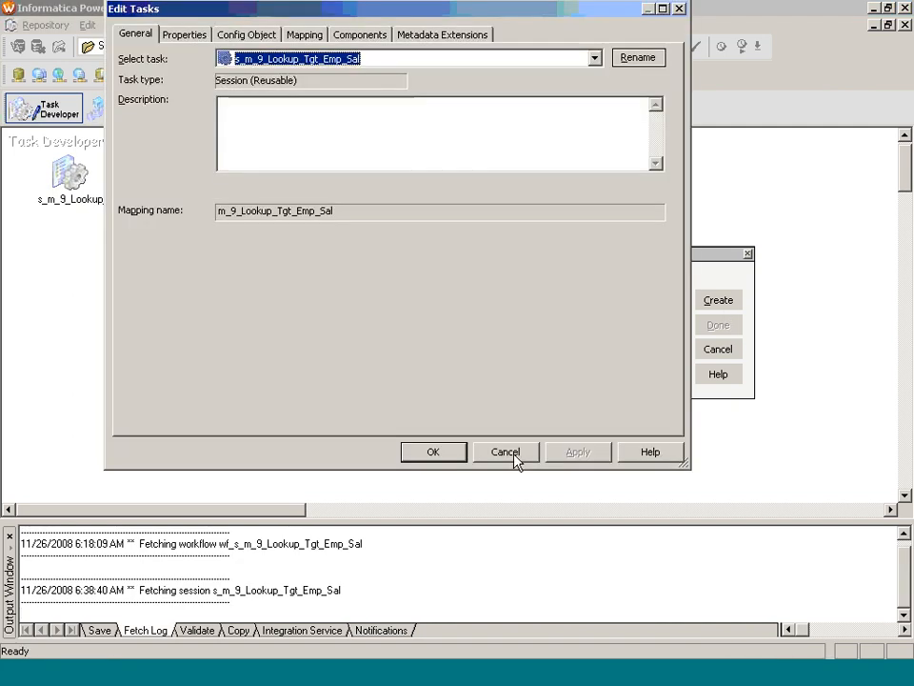
click(513, 455)
click(726, 307)
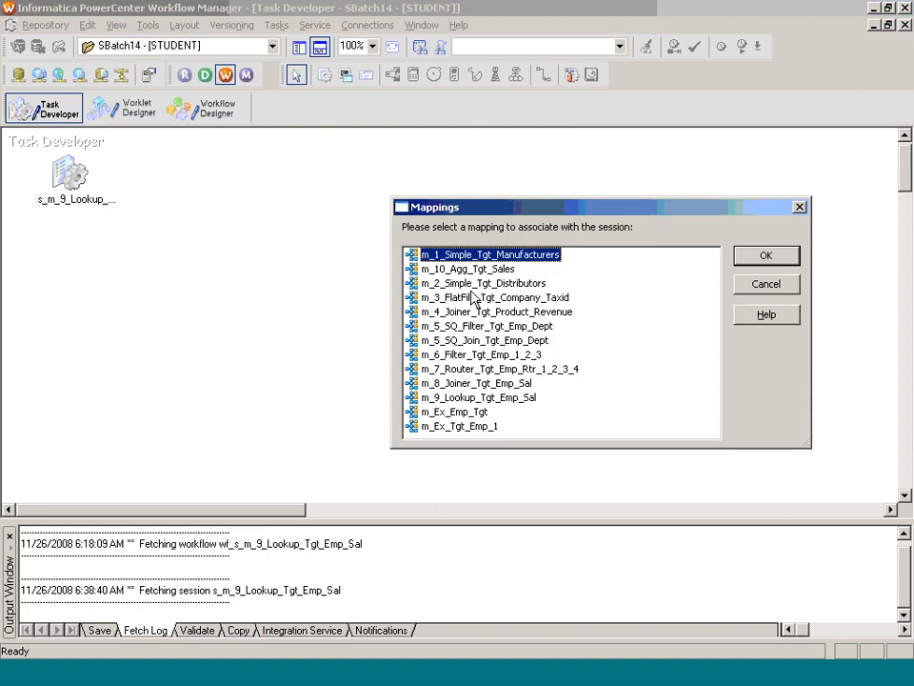
click(468, 269)
click(743, 259)
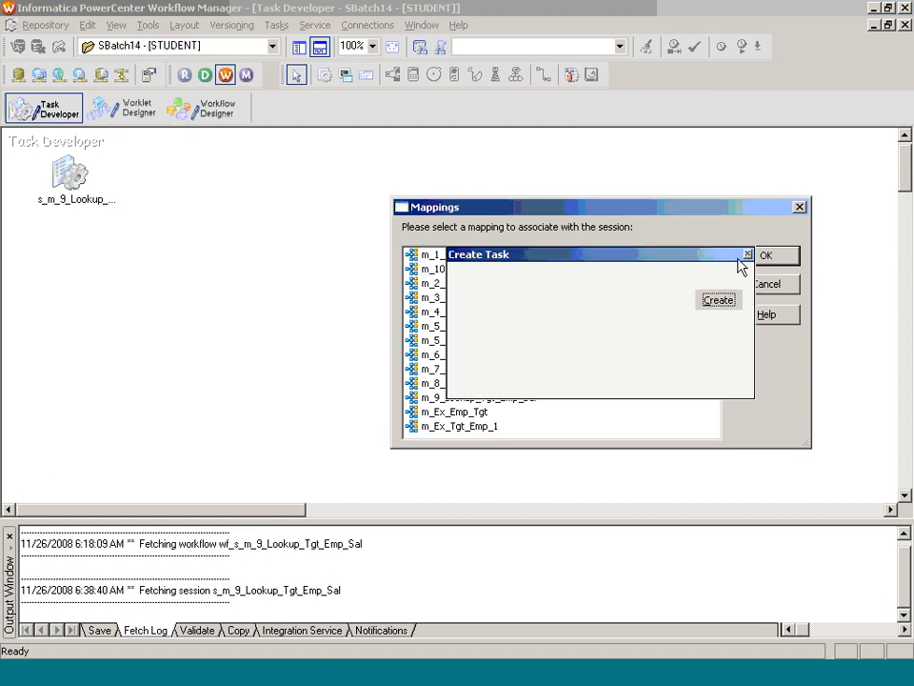
key(Escape)
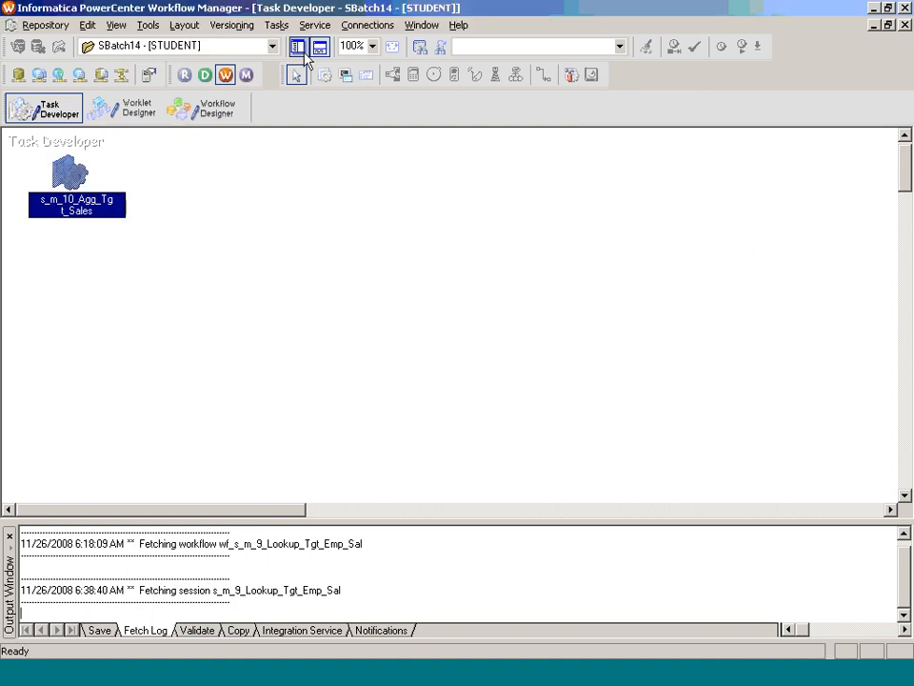
- Open the session s_m_10_Agg_Tgt_Sales for editing and set the relational connection of source SQ_SRC_SALES to SOURCE_SB14
click(298, 47)
double_click(362, 203)
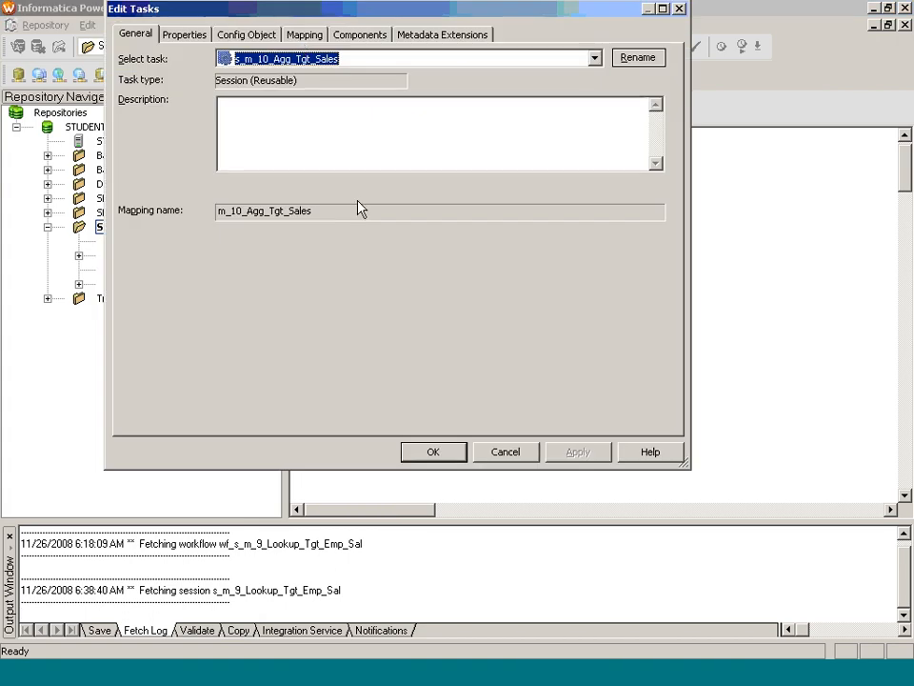
click(303, 35)
click(227, 174)
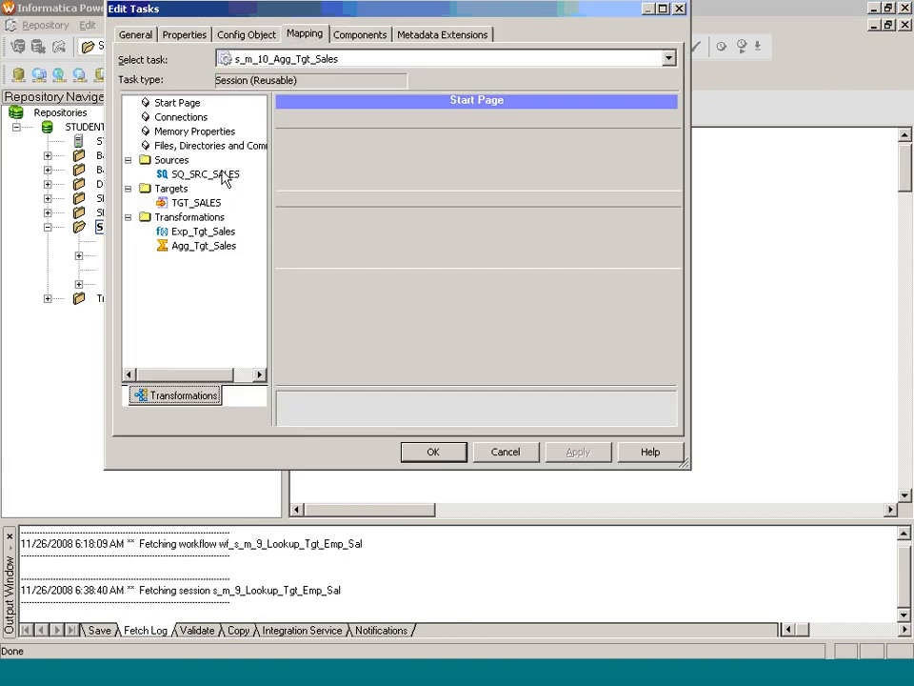
click(671, 257)
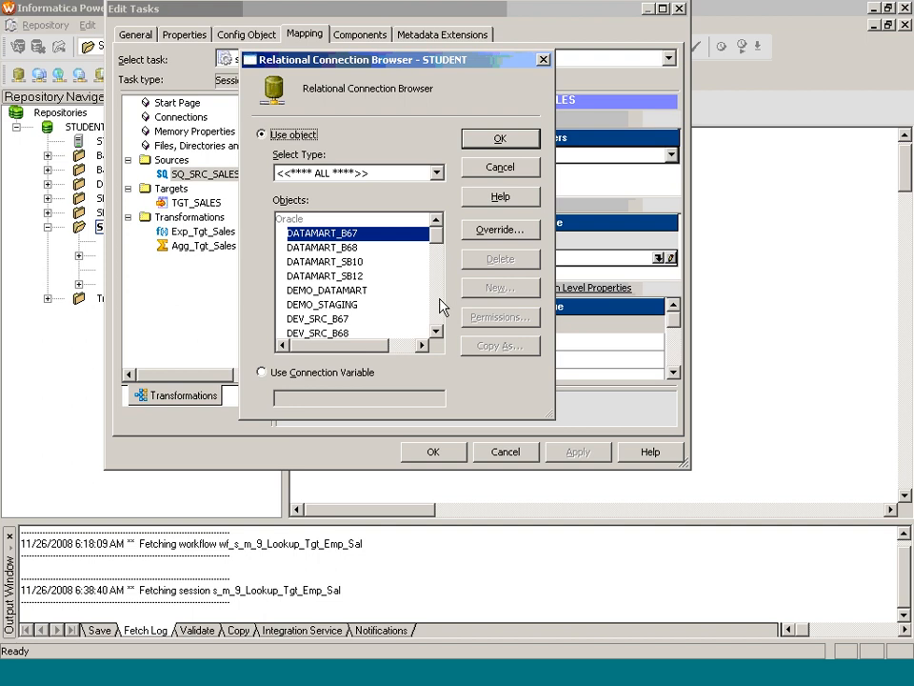
click(439, 301)
click(439, 301)
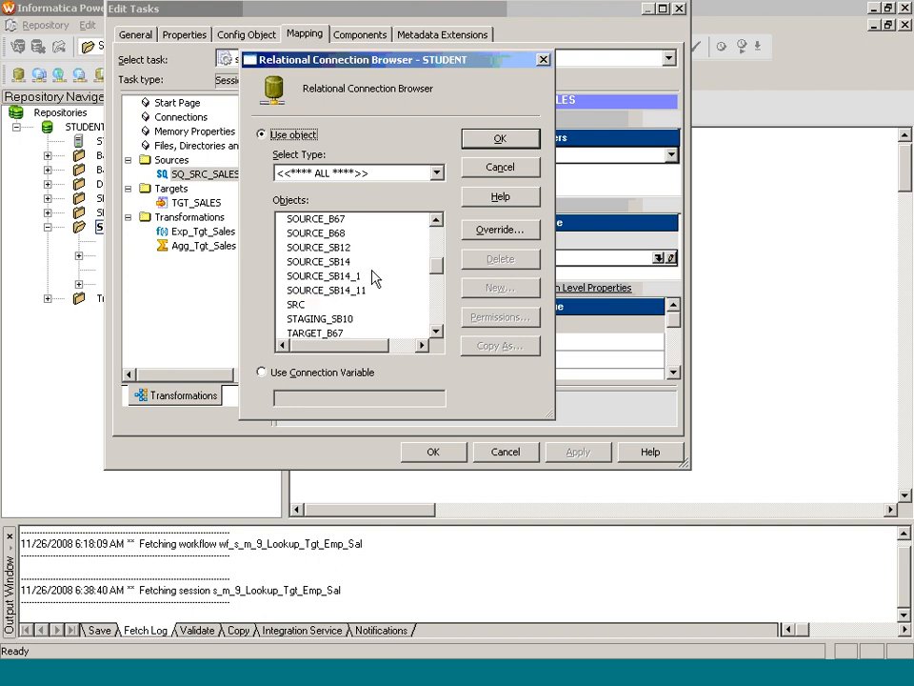
click(341, 261)
click(492, 144)
- Set the relational connection of target TGT_SALES to TARGET_SB14 with target load type Normal, and accept the session settings
click(202, 201)
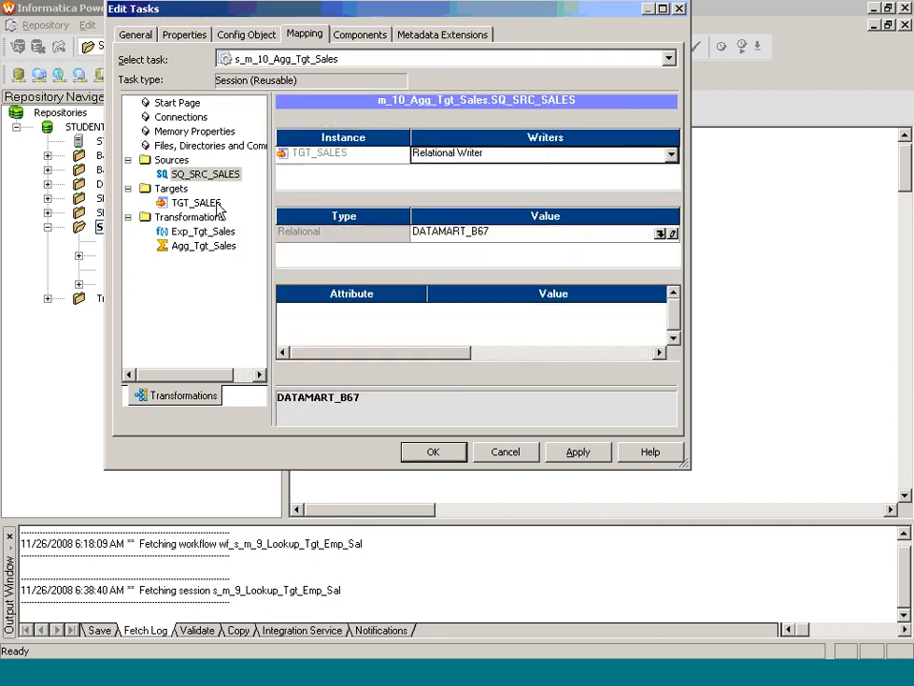
click(660, 236)
click(437, 314)
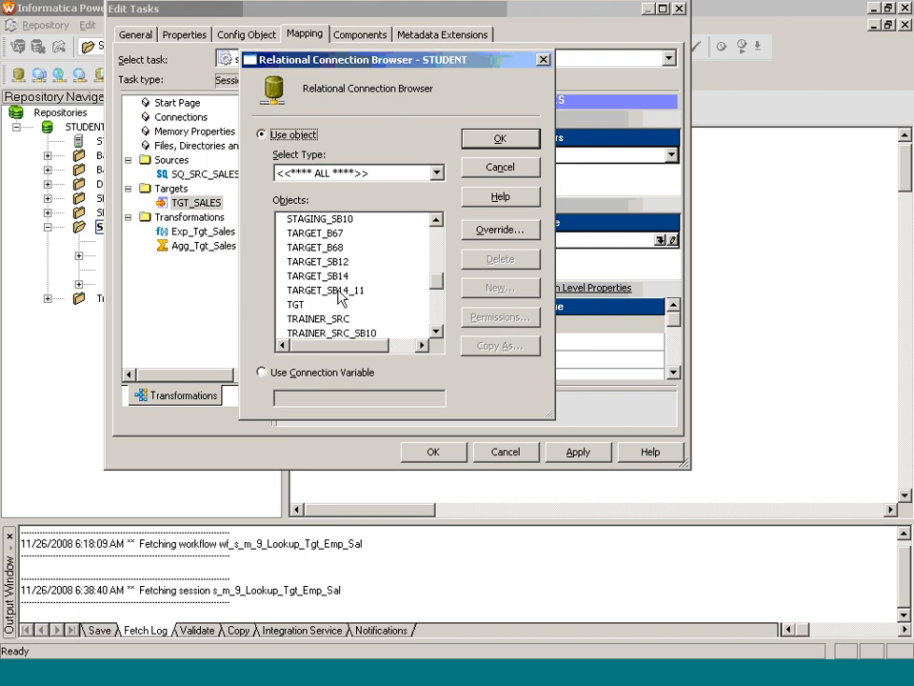
click(339, 275)
click(486, 140)
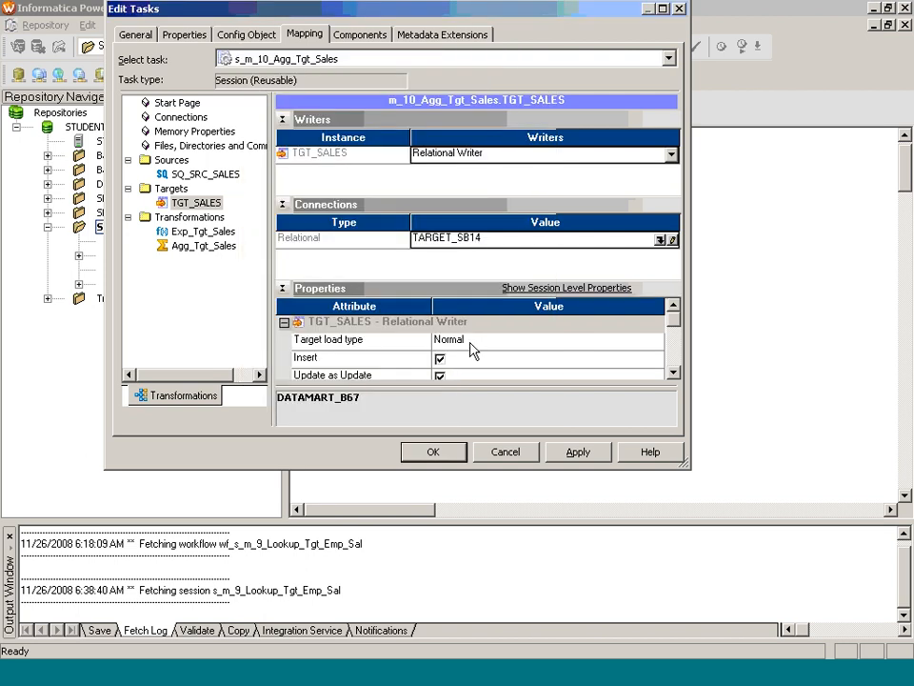
click(476, 343)
click(479, 345)
click(434, 451)
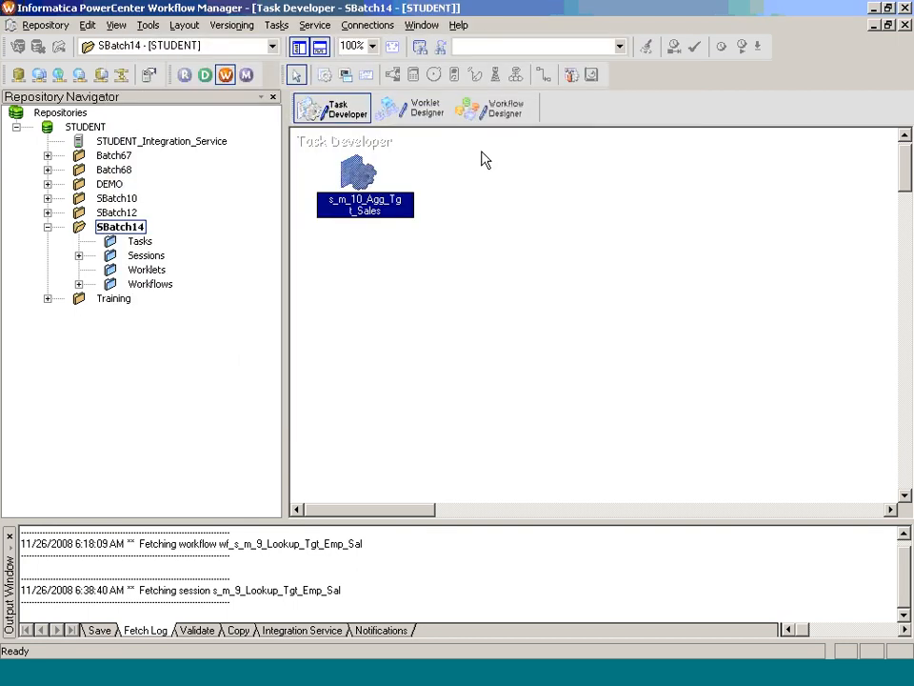
- Switch to the Workflow Designer and close the open workflow wf_s_m_9_Lookup_Tgt_Emp_Sal
click(490, 108)
click(287, 25)
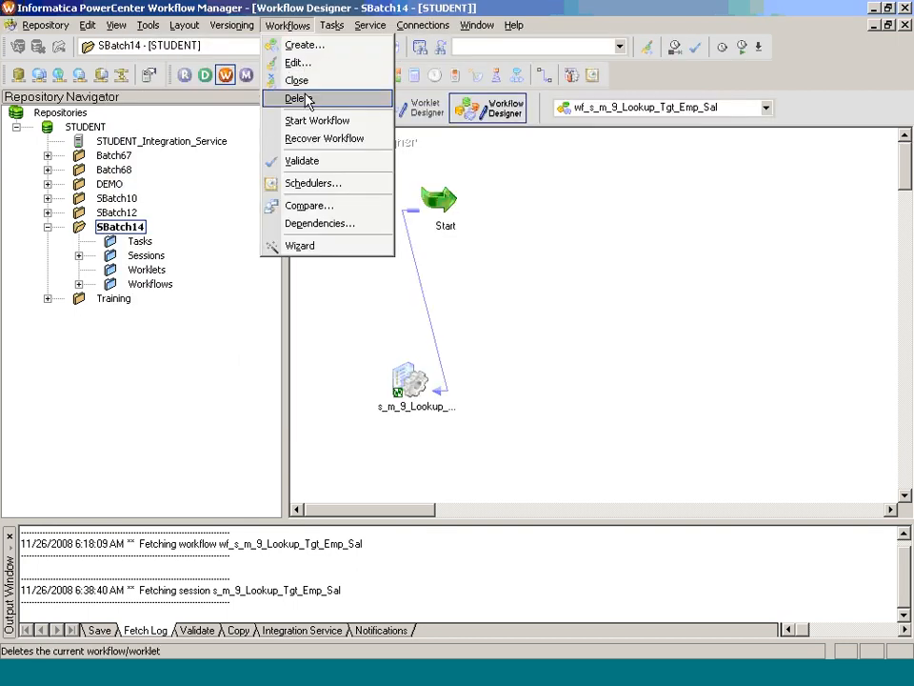
click(297, 77)
- Create the workflow wf_s_m_10_Agg_Tgt_Sales from the session s_m_10_Agg_Tgt_Sales and save it
double_click(145, 255)
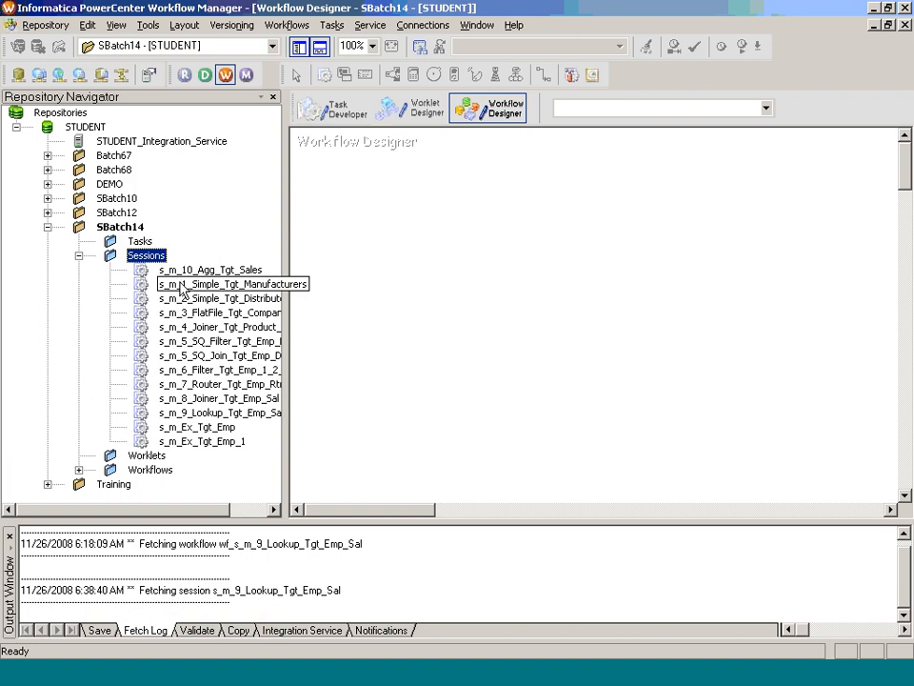
drag(209, 270, 403, 274)
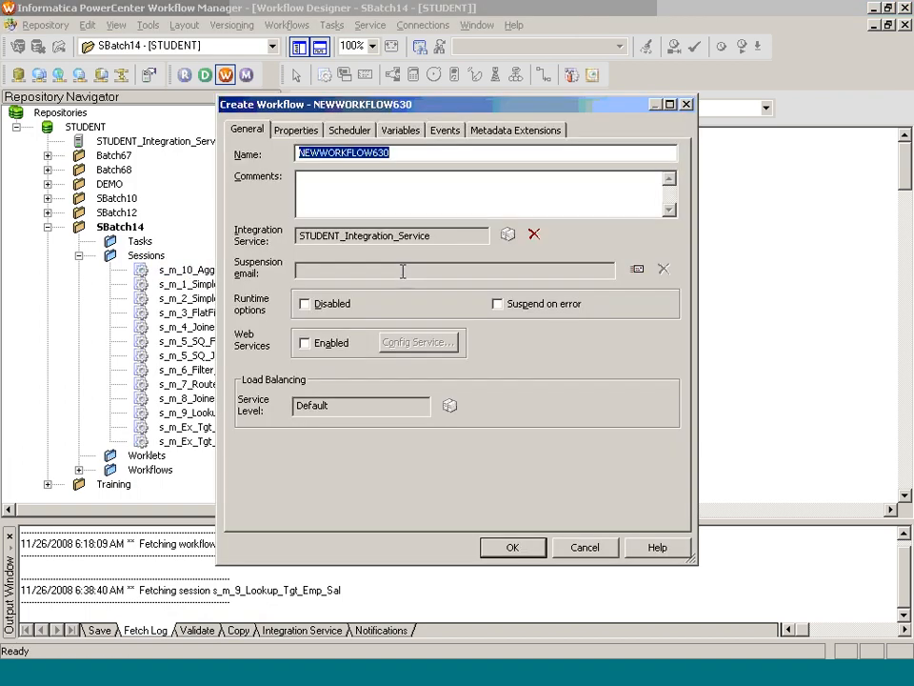
text(wf_s_)
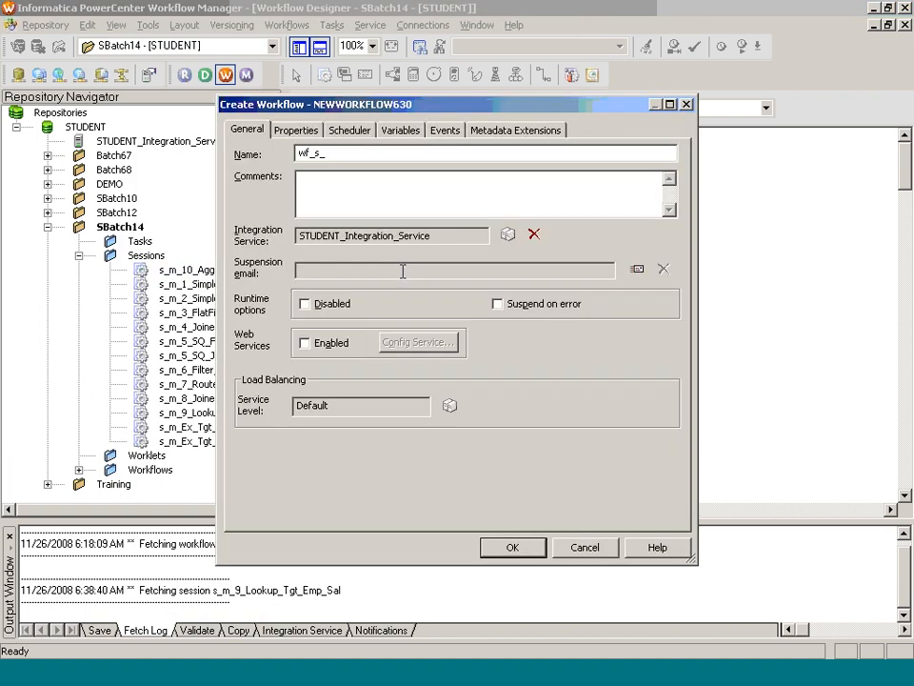
text(m_10_Agg_Tgt_Sales)
key(Return)
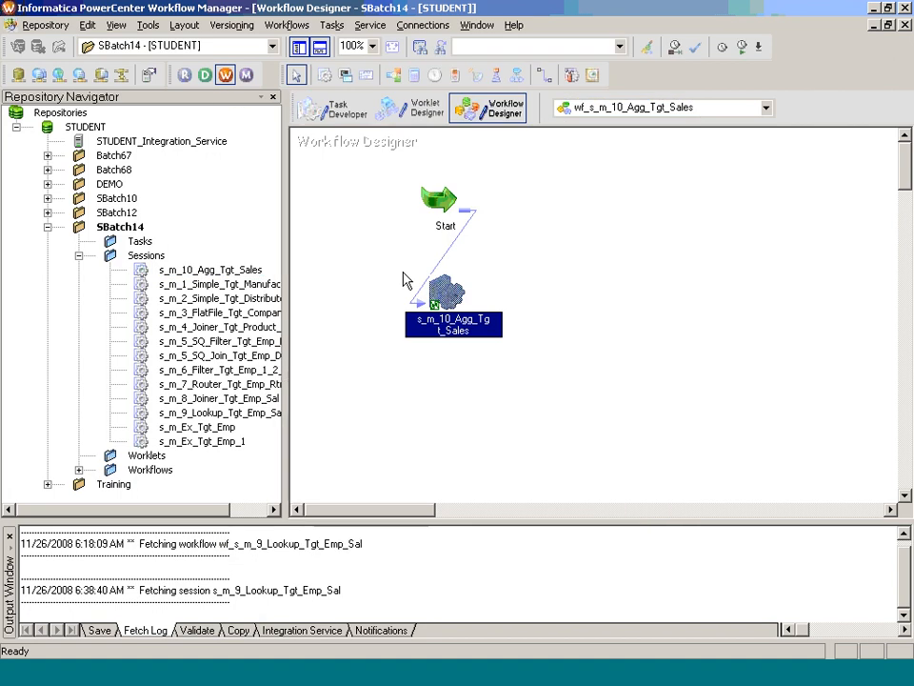
key(ctrl+s)
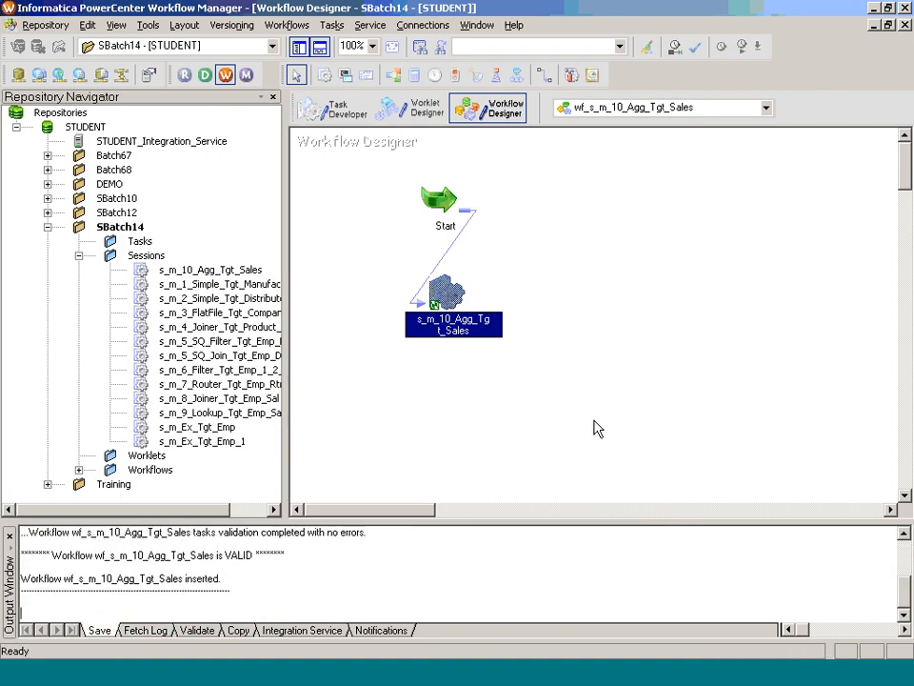
click(720, 374)
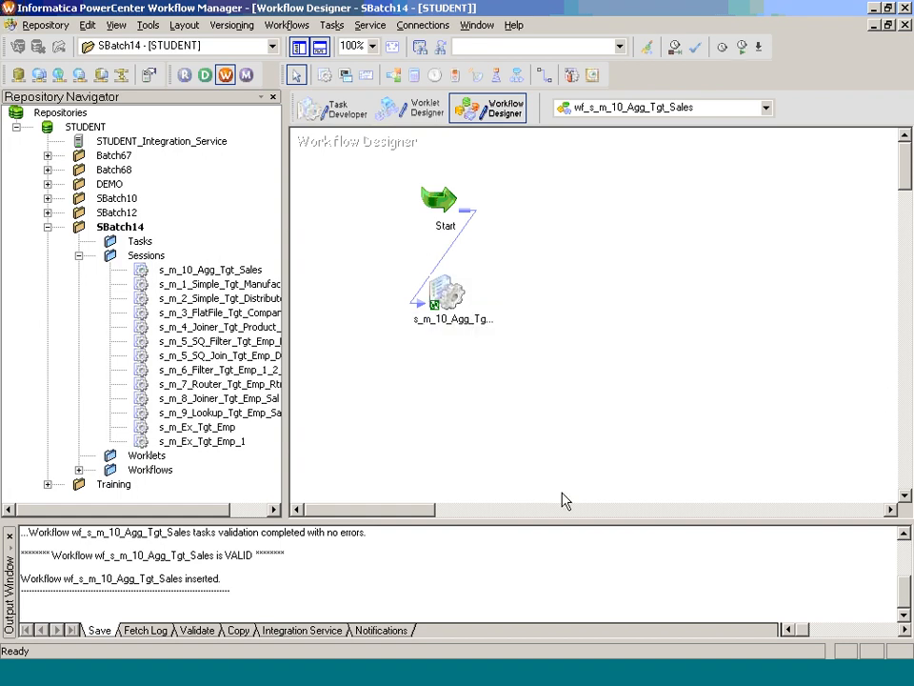
click(380, 678)
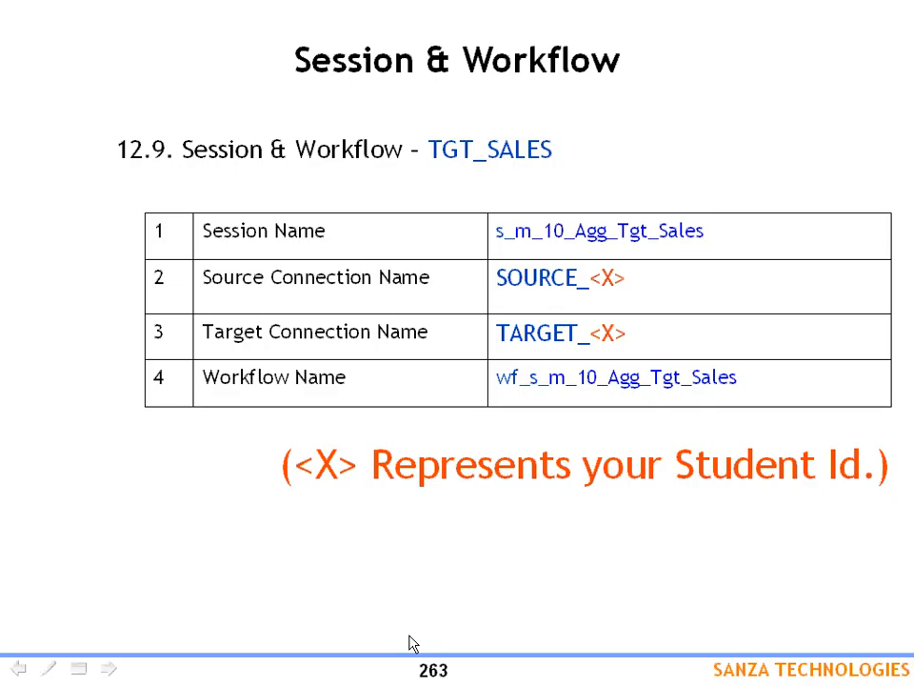
click(410, 644)
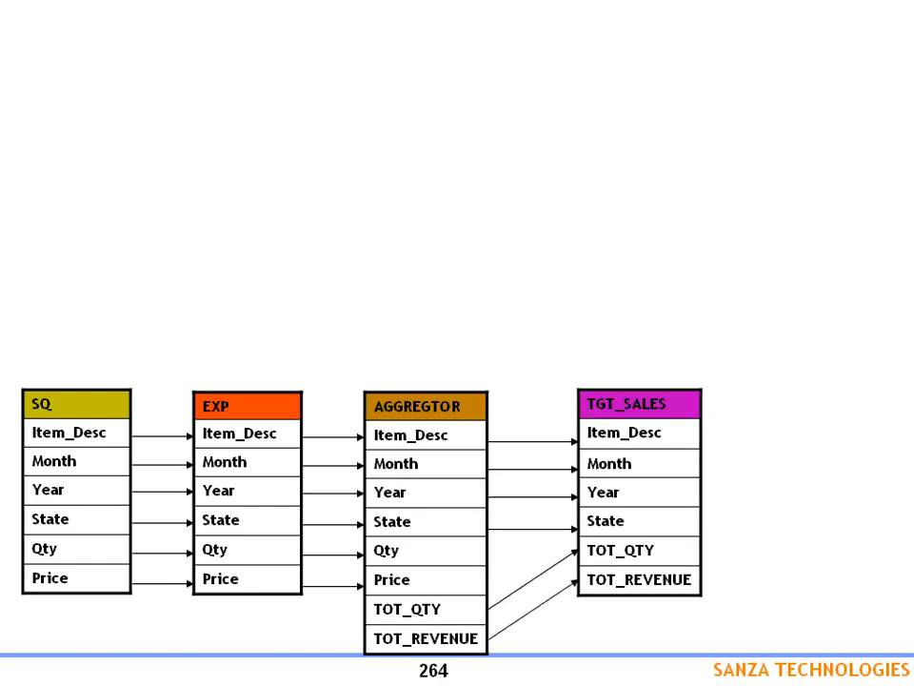
click(721, 519)
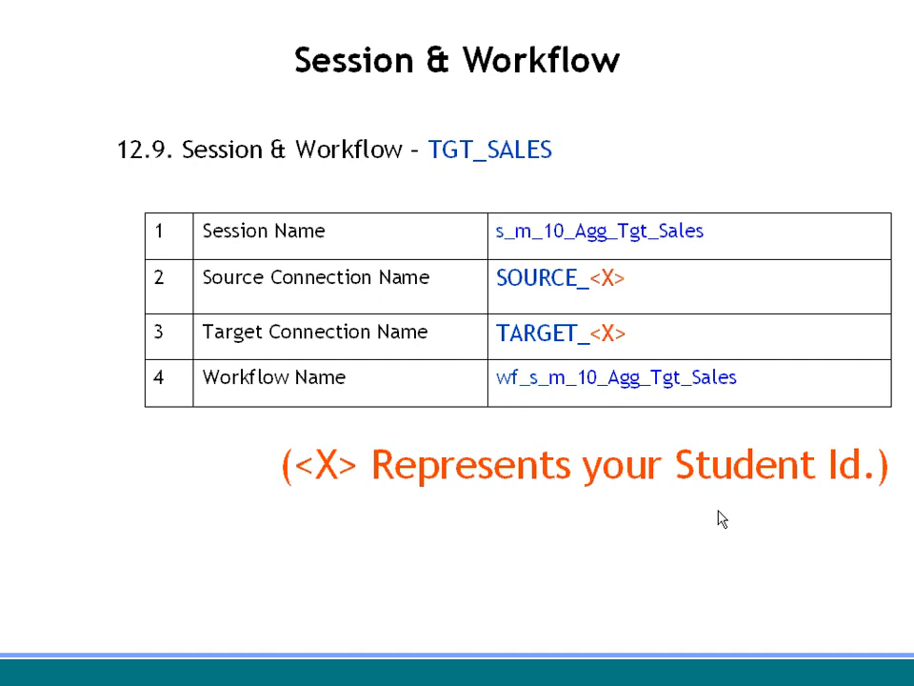
key(Left)
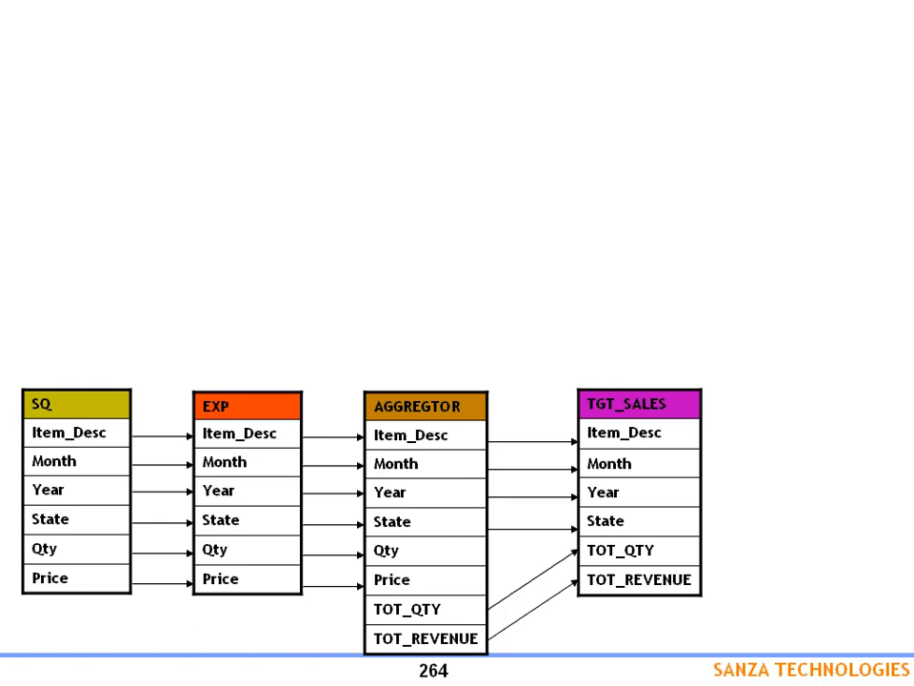
click(721, 519)
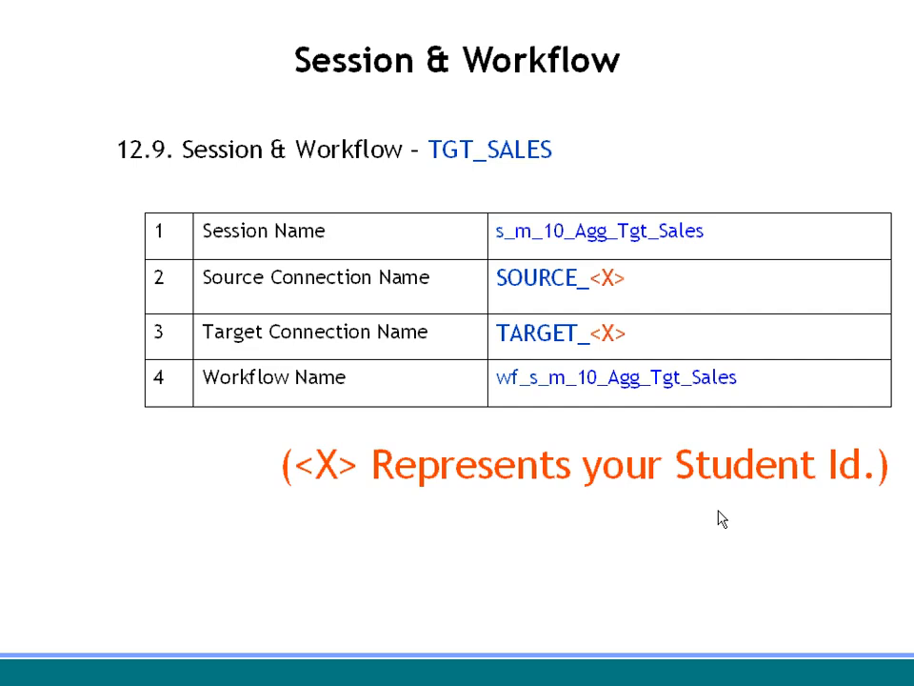
click(721, 519)
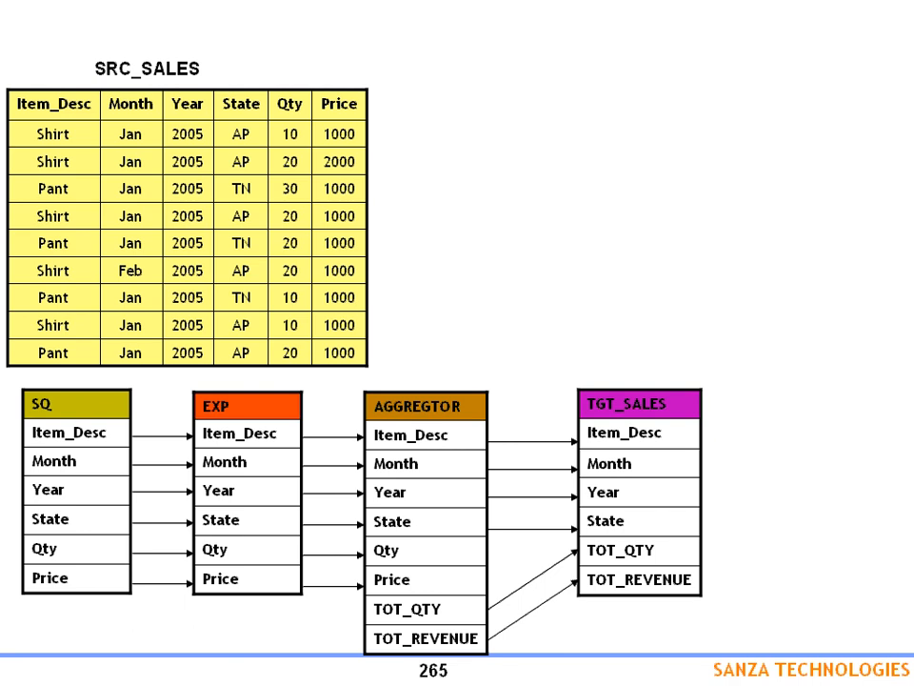
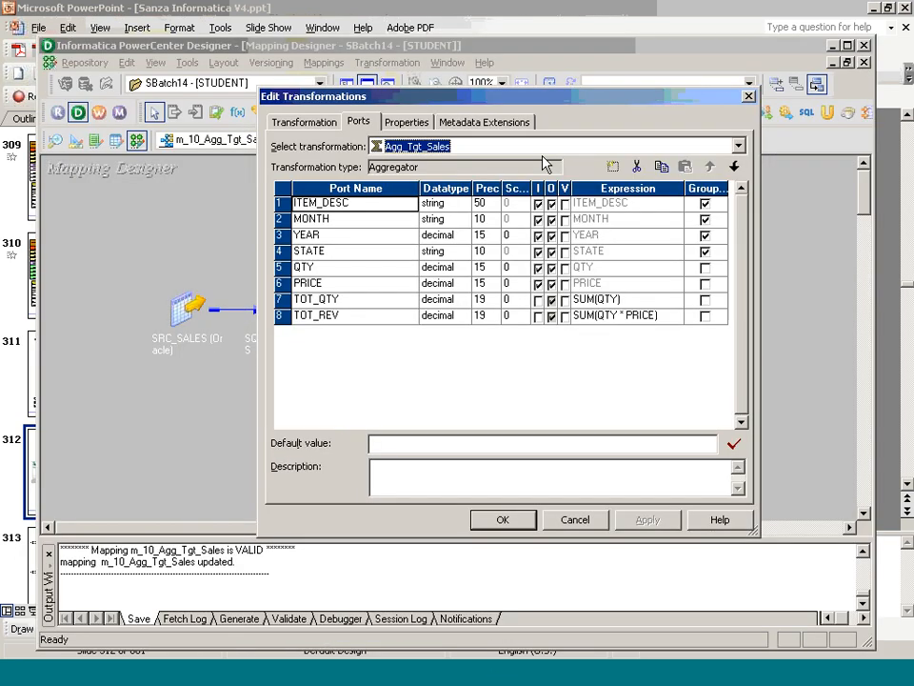
- Review the cache size properties and group-by ports of the Agg_Tgt_Sales aggregator
click(407, 124)
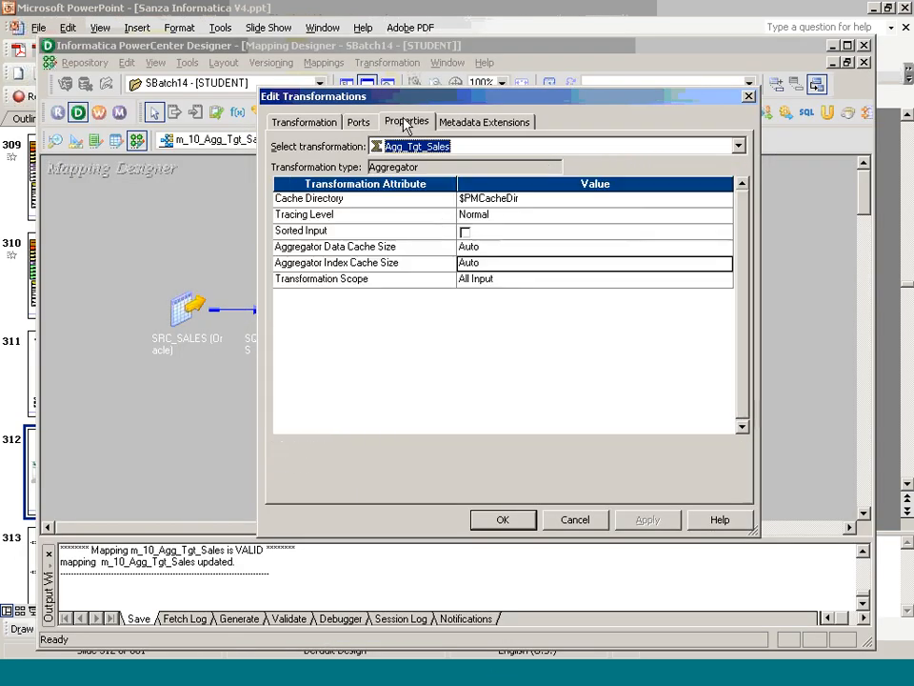
click(525, 271)
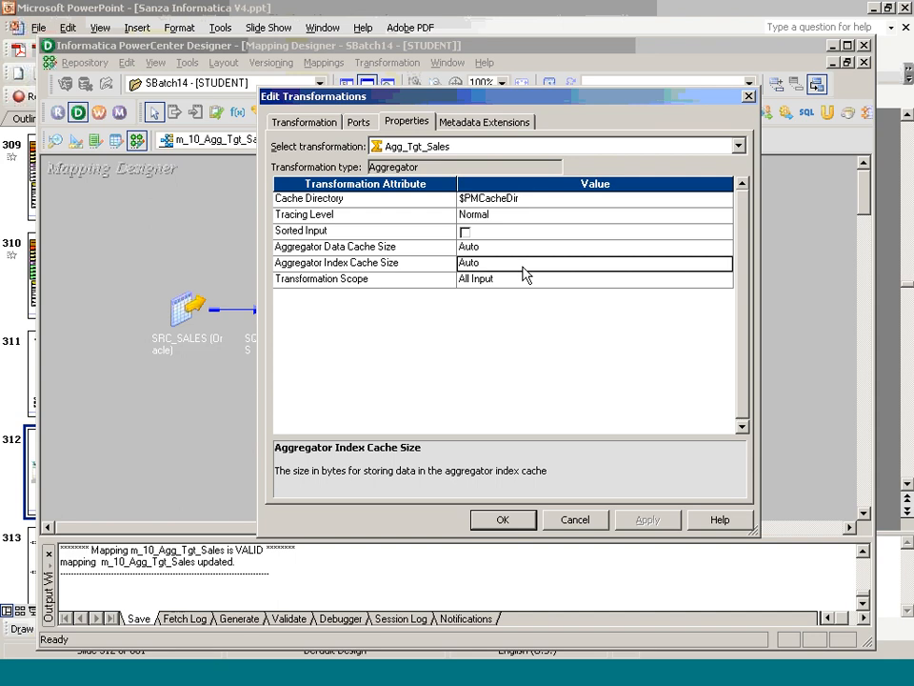
click(360, 124)
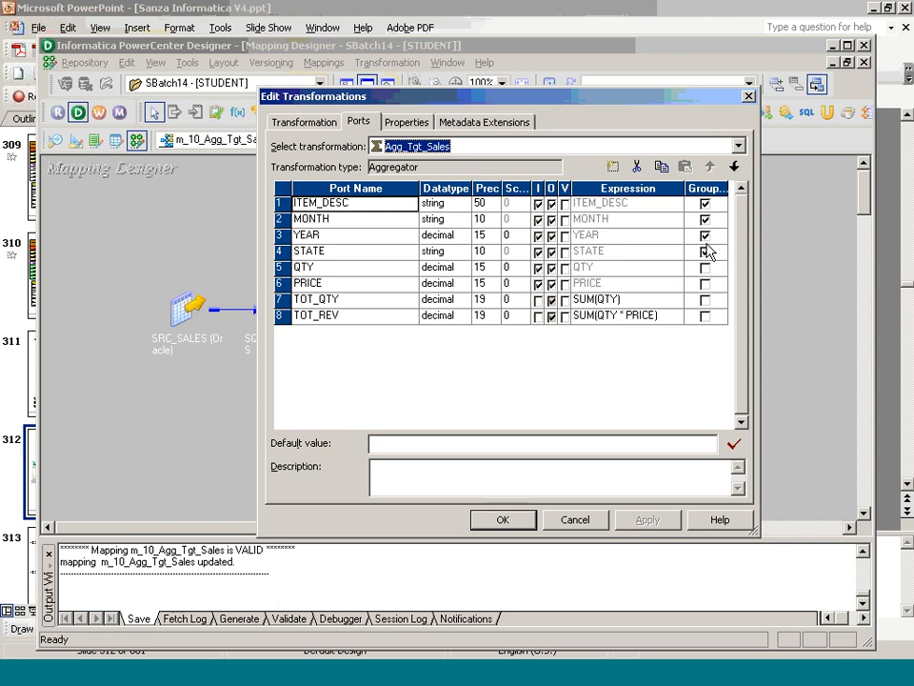
click(404, 121)
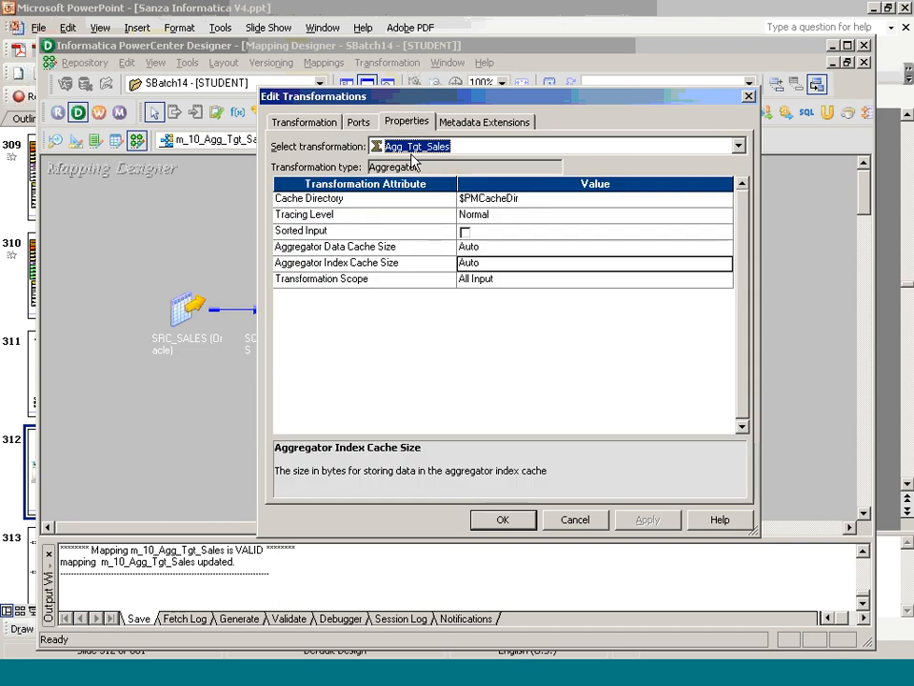
- Close the Agg_Tgt_Sales transformation editor and maximize the Designer window with the Repository Navigator shown
click(555, 520)
click(640, 300)
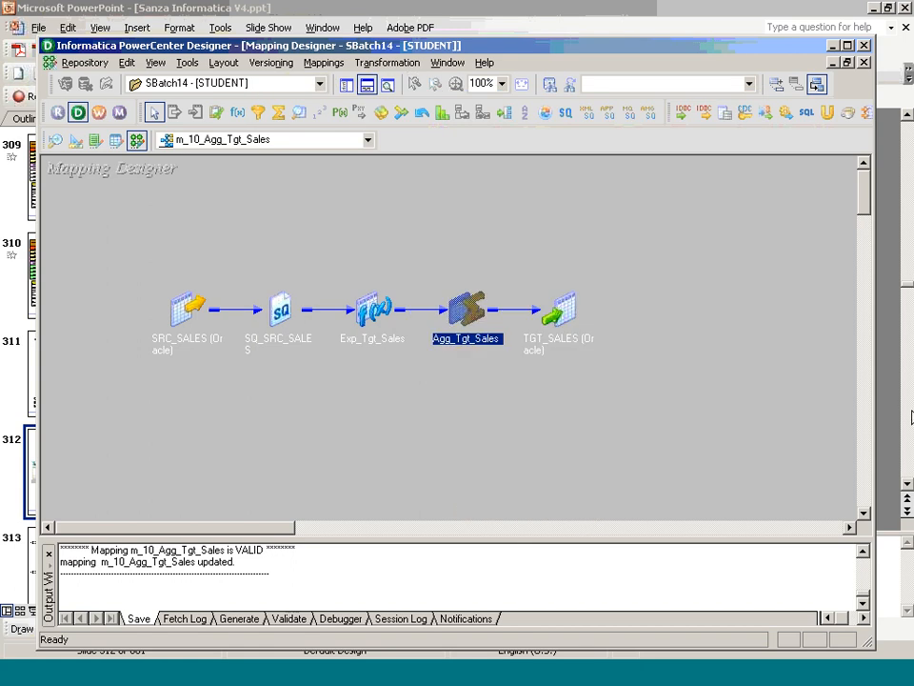
click(470, 400)
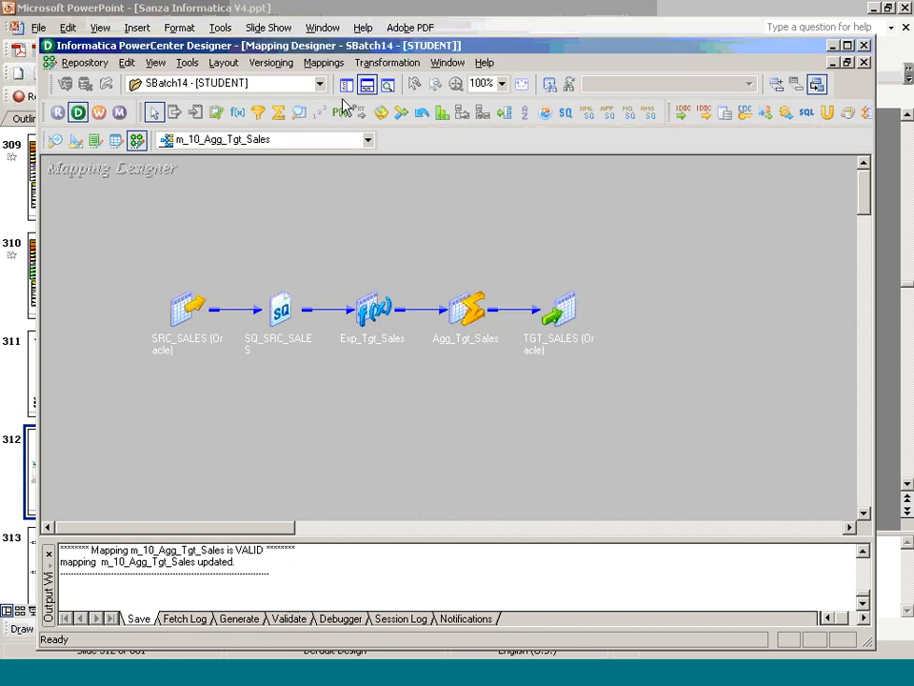
double_click(750, 52)
click(306, 46)
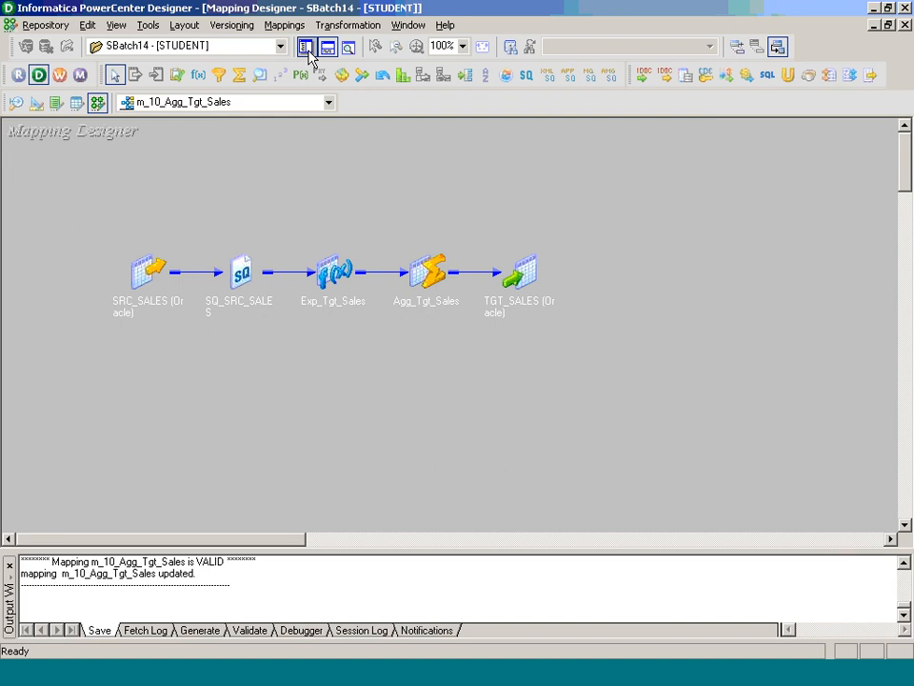
- Check the mapping name on the PowerPoint slide, and return to the Mapping Designer
click(467, 678)
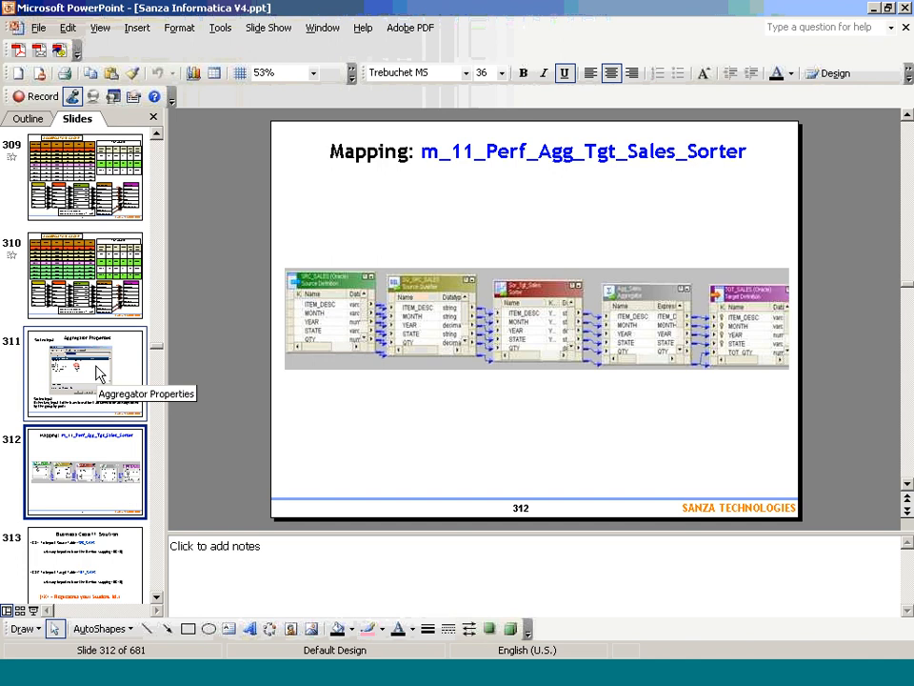
key(alt+Tab)
click(315, 103)
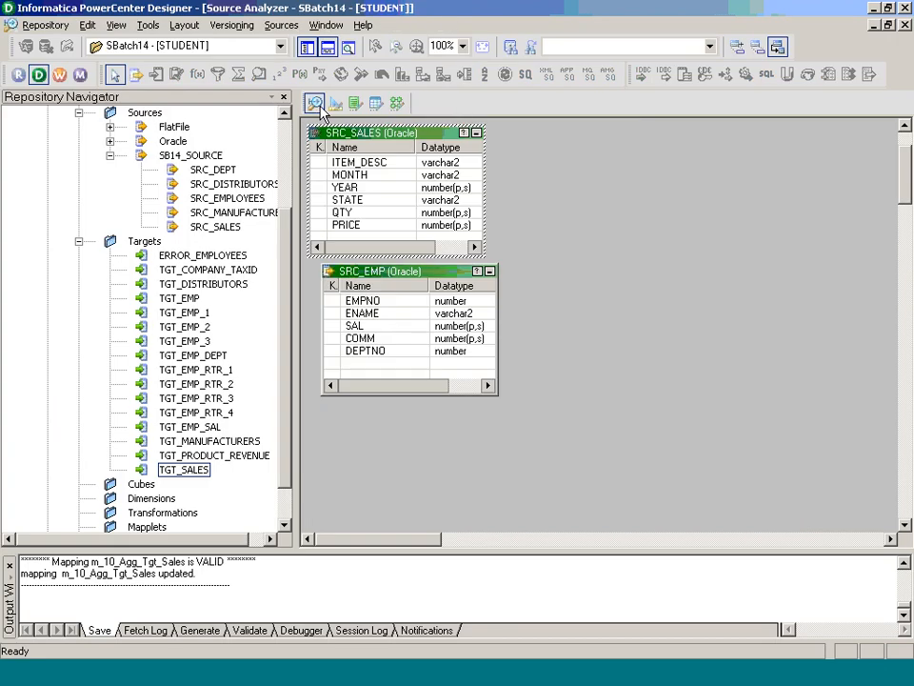
click(397, 102)
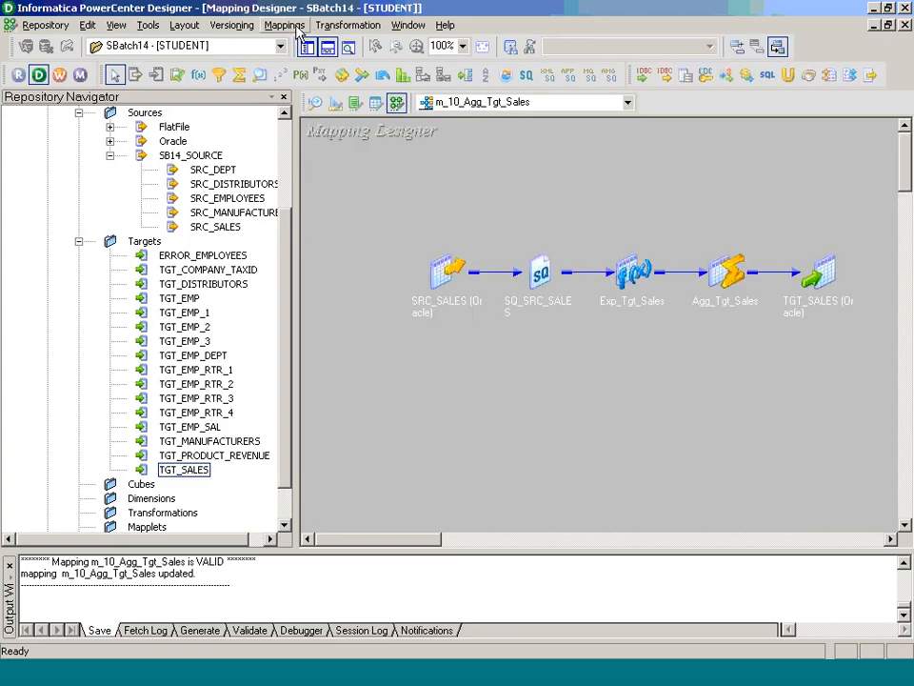
- Create the mapping m_11_Perf_Agg_Tgt_Sales_Sorter and add the SRC_SALES source from SB14_SOURCE to it
click(285, 25)
click(305, 46)
text(m_1)
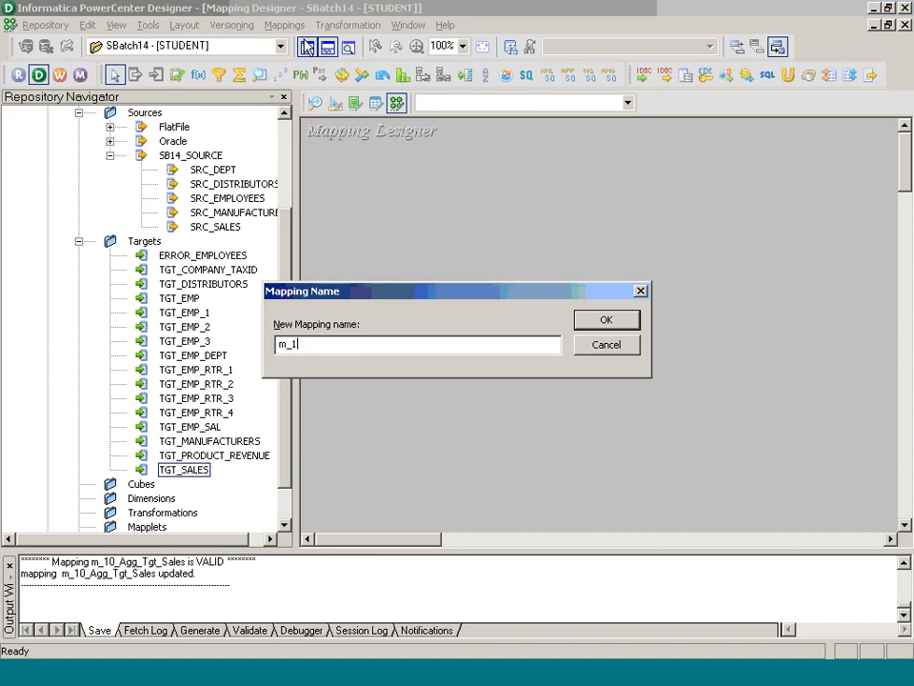
text(1_Perf_Tgt_)
key(alt+Tab)
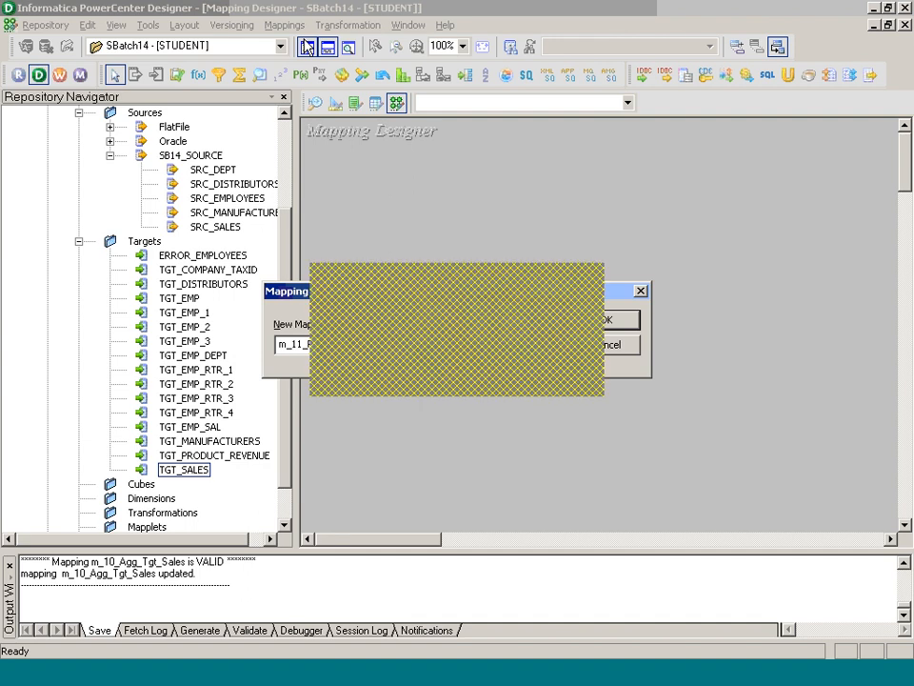
key(alt+Tab)
key(BackSpace)
key(BackSpace)
key(BackSpace)
key(BackSpace)
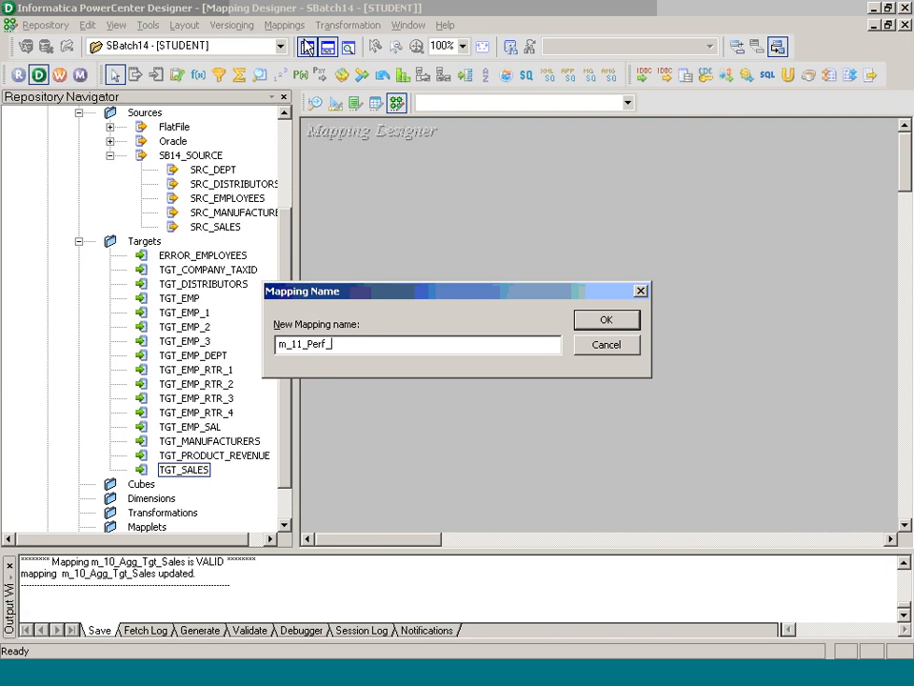
text(Agg_Tgt_Sales_Sorter)
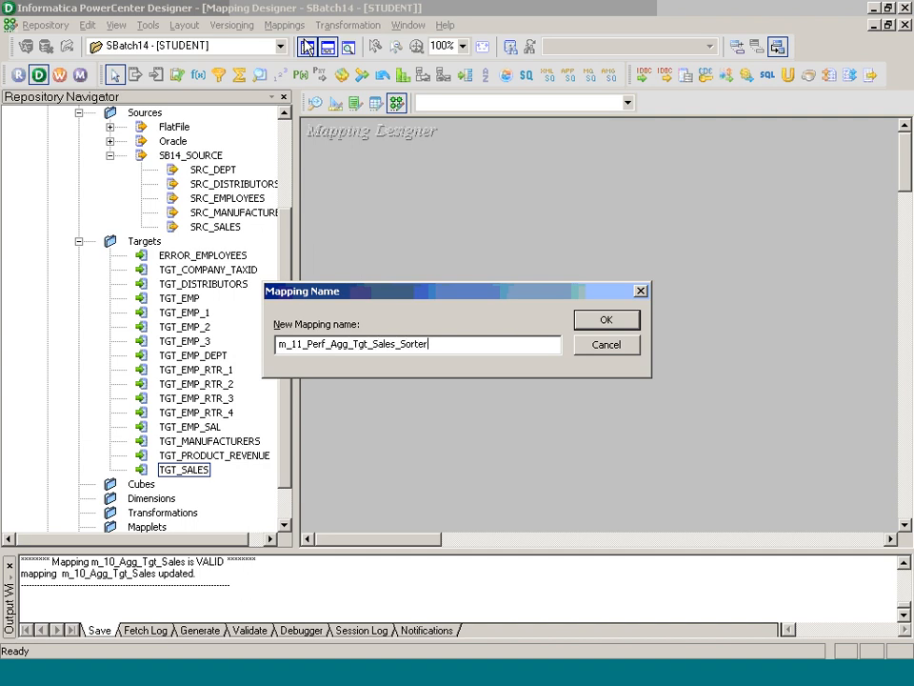
key(Return)
drag(221, 229, 334, 214)
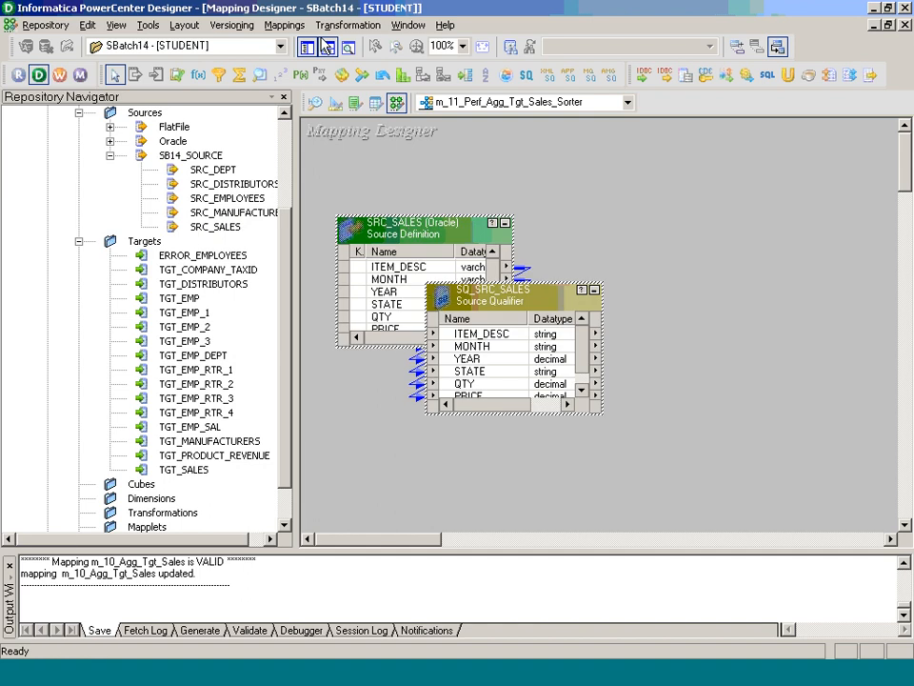
- Create an Expression transformation named Exp_Tgt_Sales and place it to the right of the SRC_SALES source
click(347, 25)
click(355, 67)
key(Tab)
text(E)
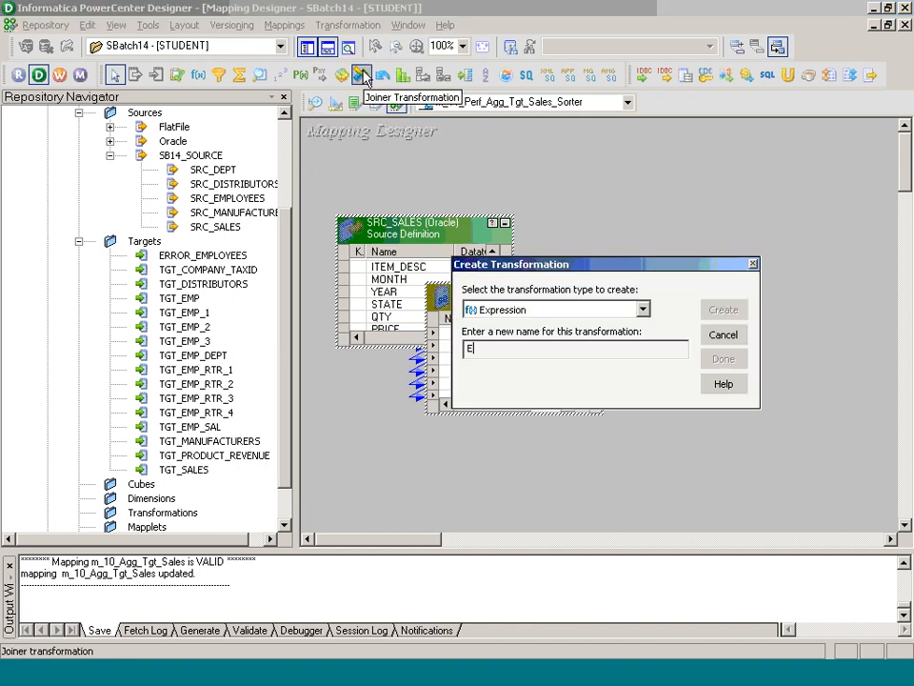
text(xp_Tgt_Sales)
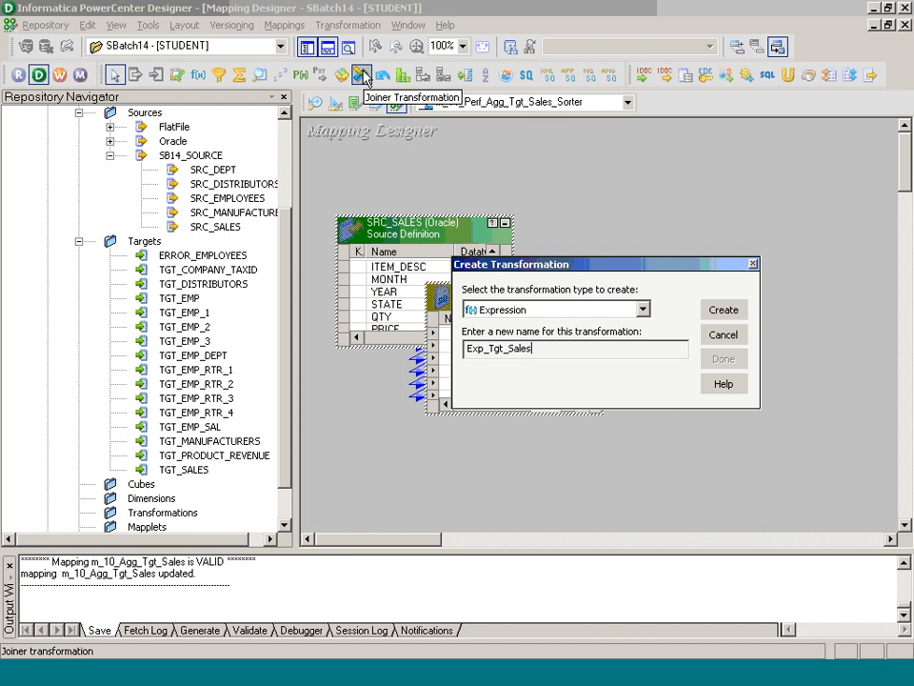
key(Return)
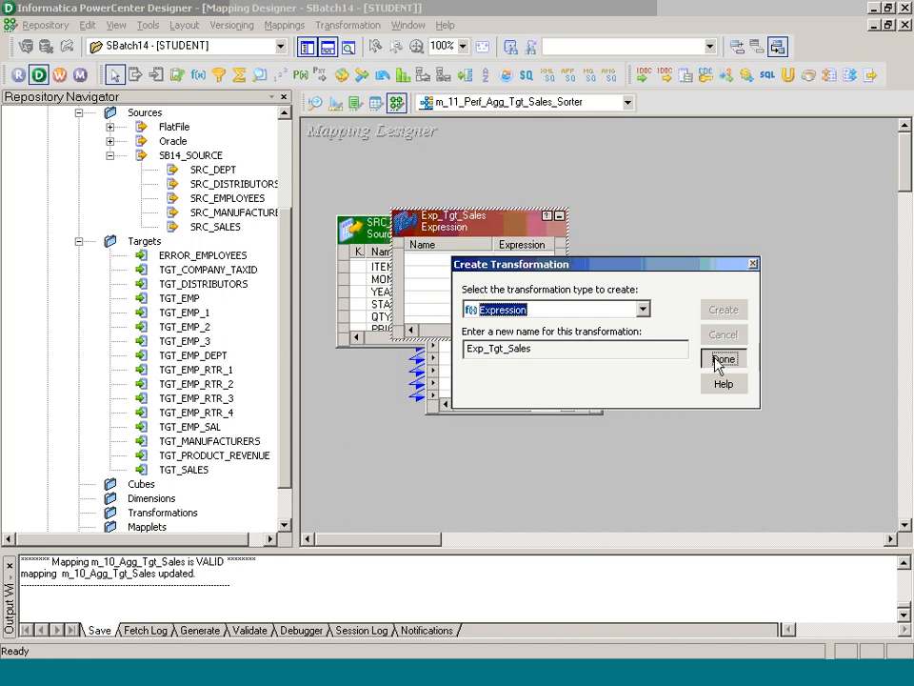
click(721, 360)
drag(455, 212, 578, 195)
- Link all SQ_SRC_SALES ports to Exp_Tgt_Sales, and iconize the source and its source qualifier
click(574, 355)
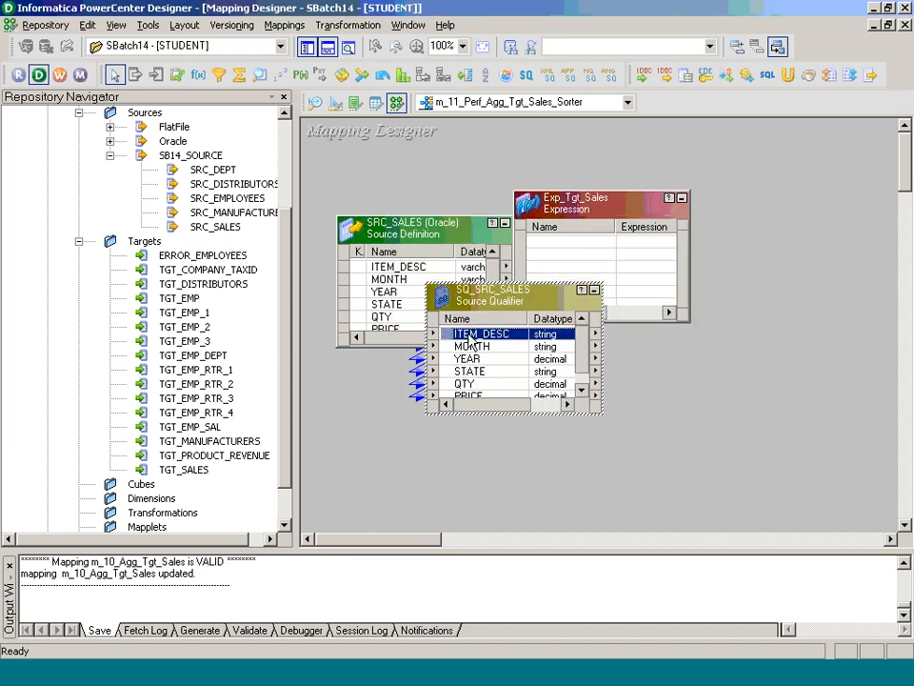
drag(572, 347, 576, 253)
click(504, 222)
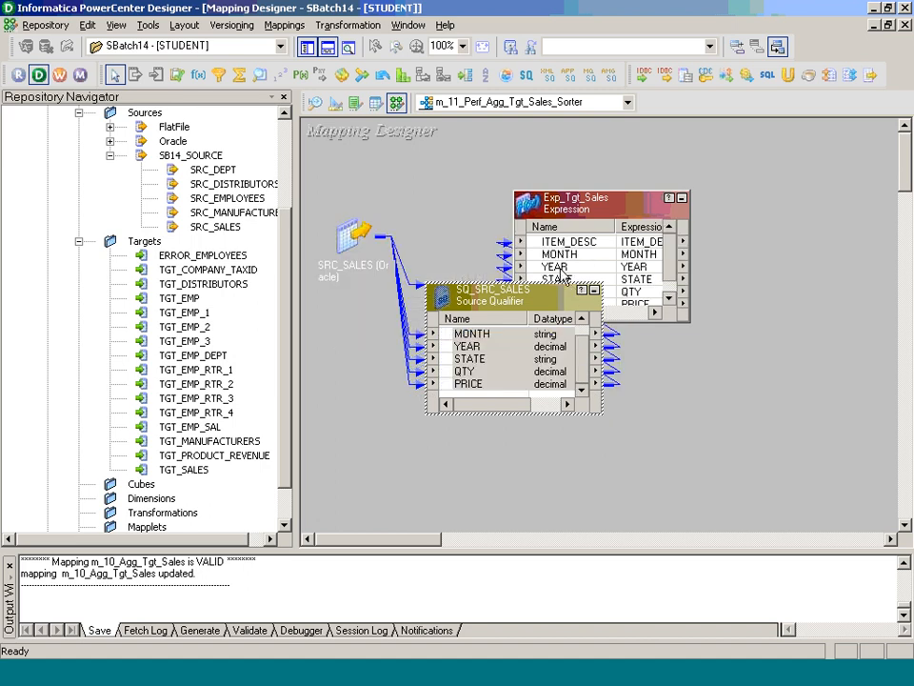
click(593, 289)
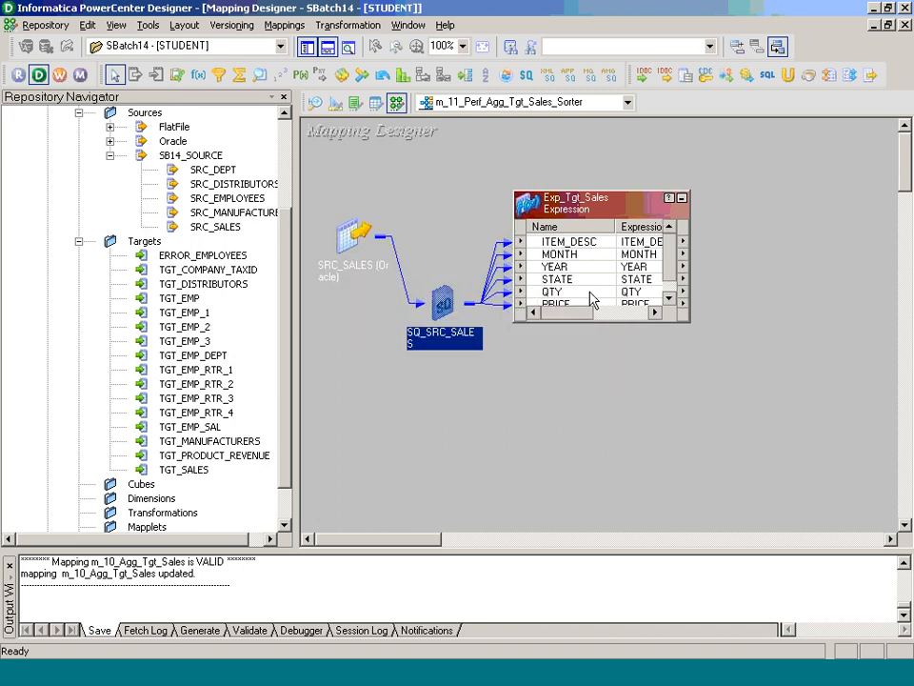
- Create a Sorter transformation named Sor_Tgt_Sales and place it below and to the right of Exp_Tgt_Sales
click(349, 24)
click(384, 68)
key(a)
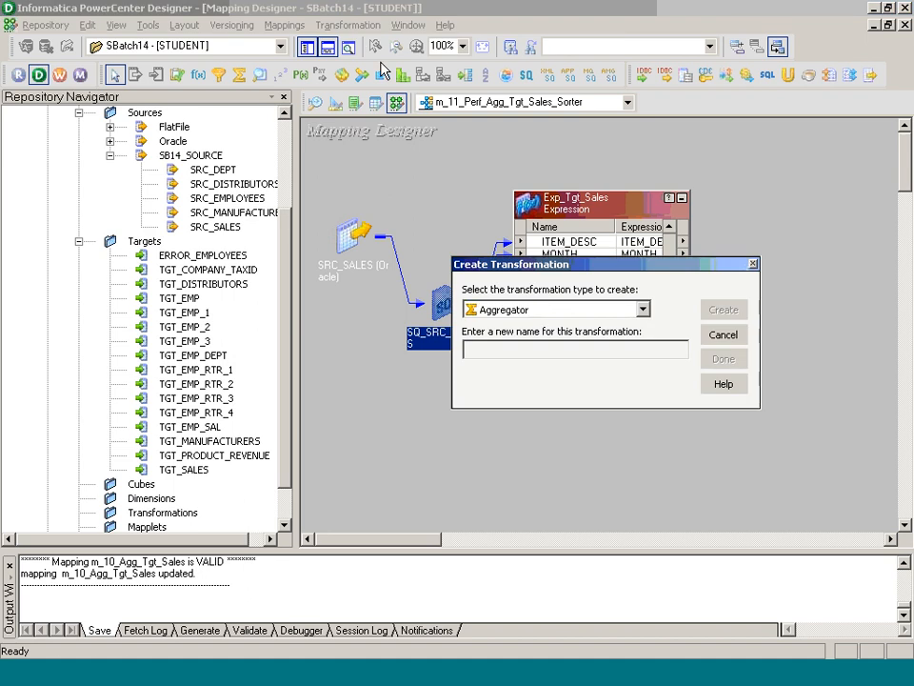
click(534, 313)
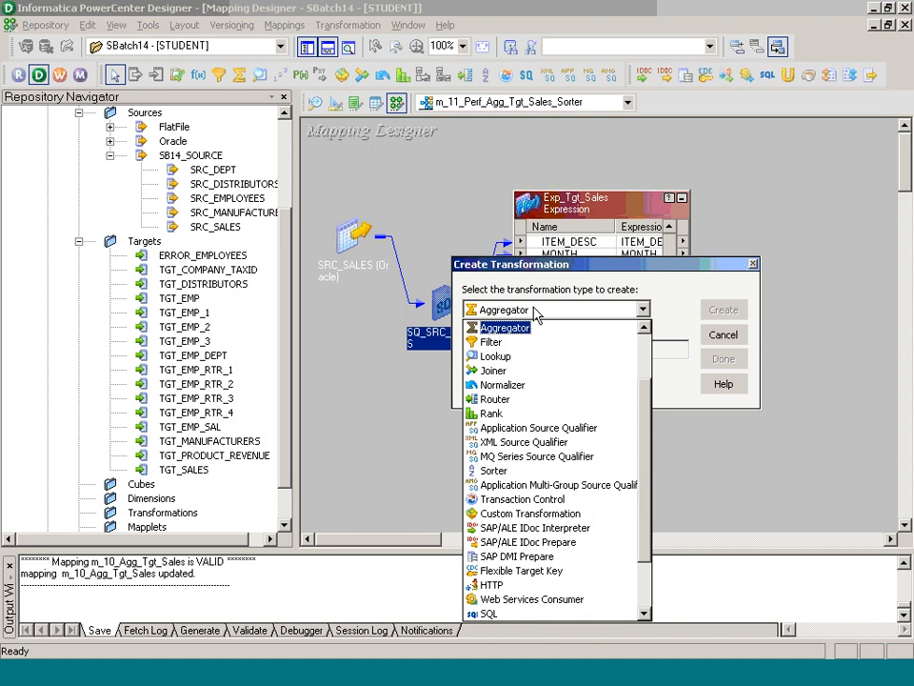
key(s)
key(Return)
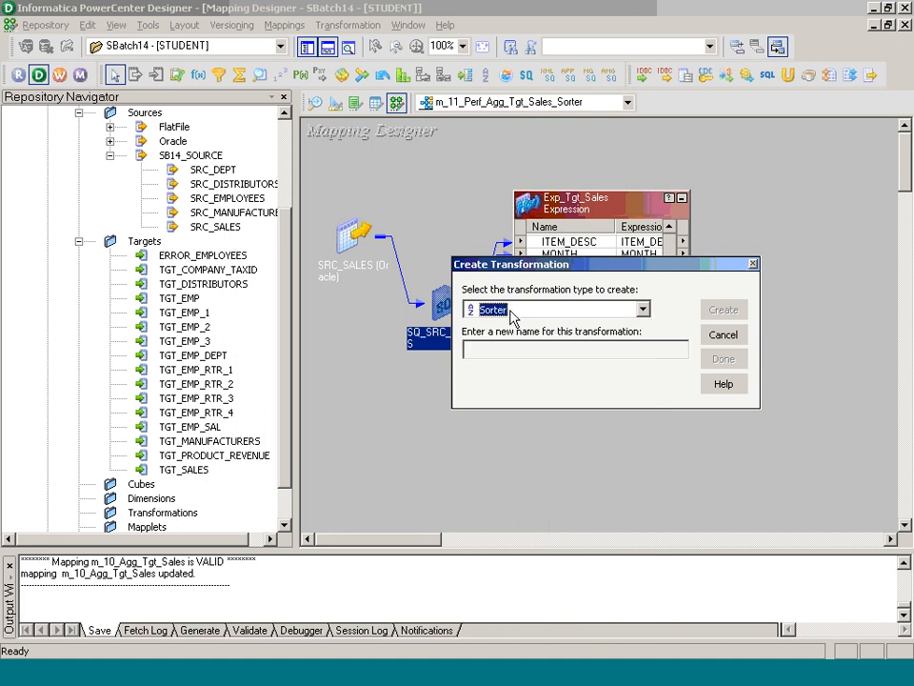
key(Tab)
text(S)
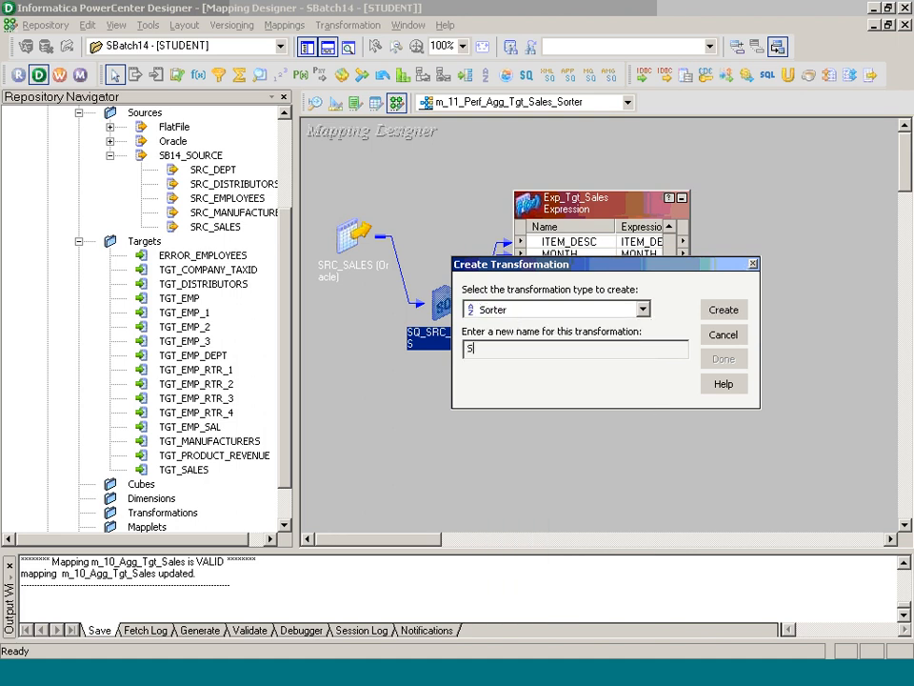
text(or_Tgt_Sales)
key(Return)
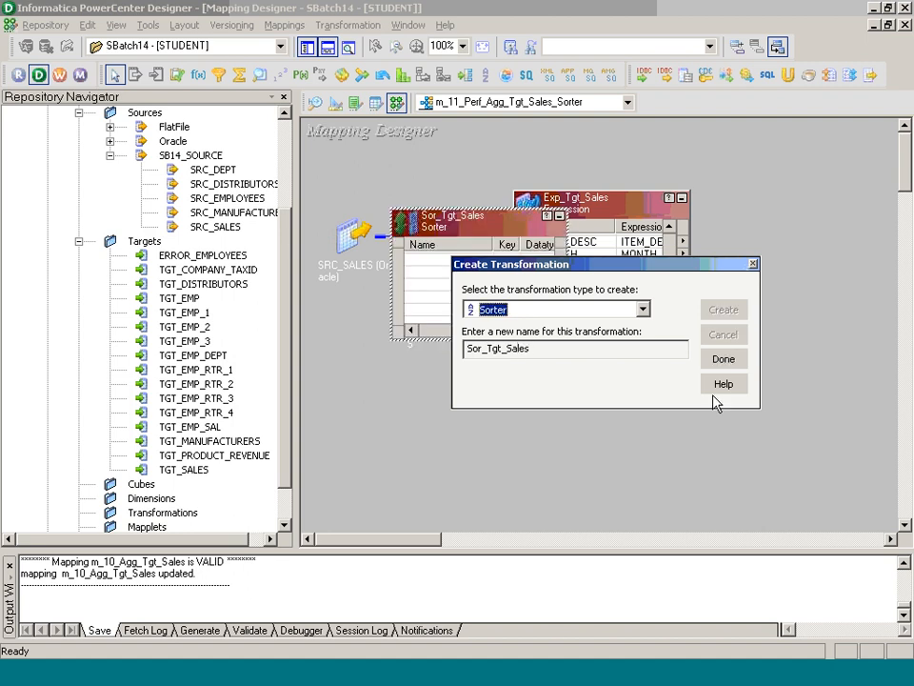
click(709, 359)
drag(489, 232, 808, 354)
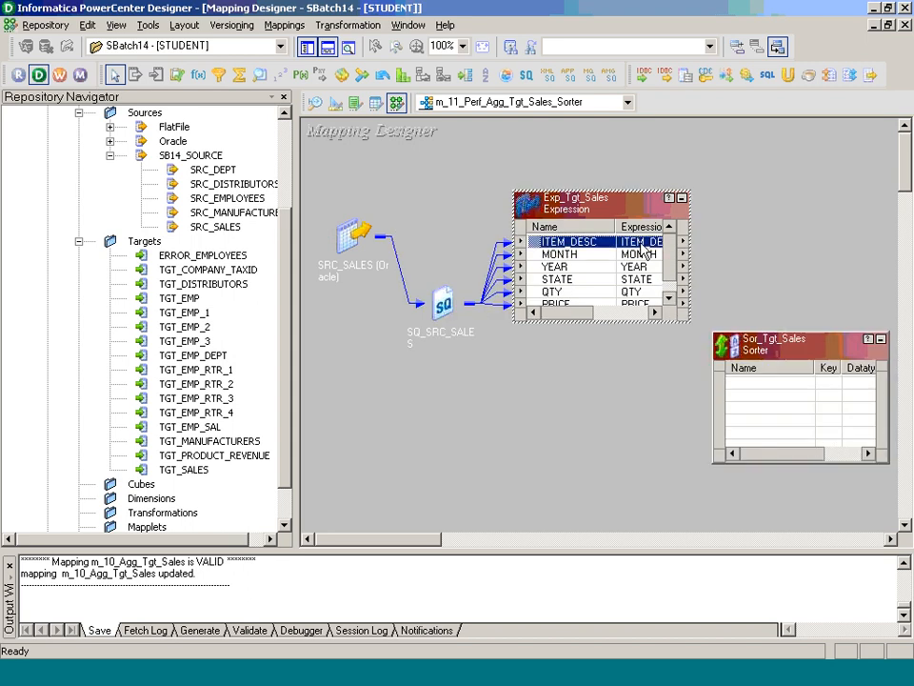
- Link all Exp_Tgt_Sales ports to Sor_Tgt_Sales, iconize the expression, and arrange both beside the source qualifier
drag(670, 246, 670, 259)
drag(547, 242, 767, 383)
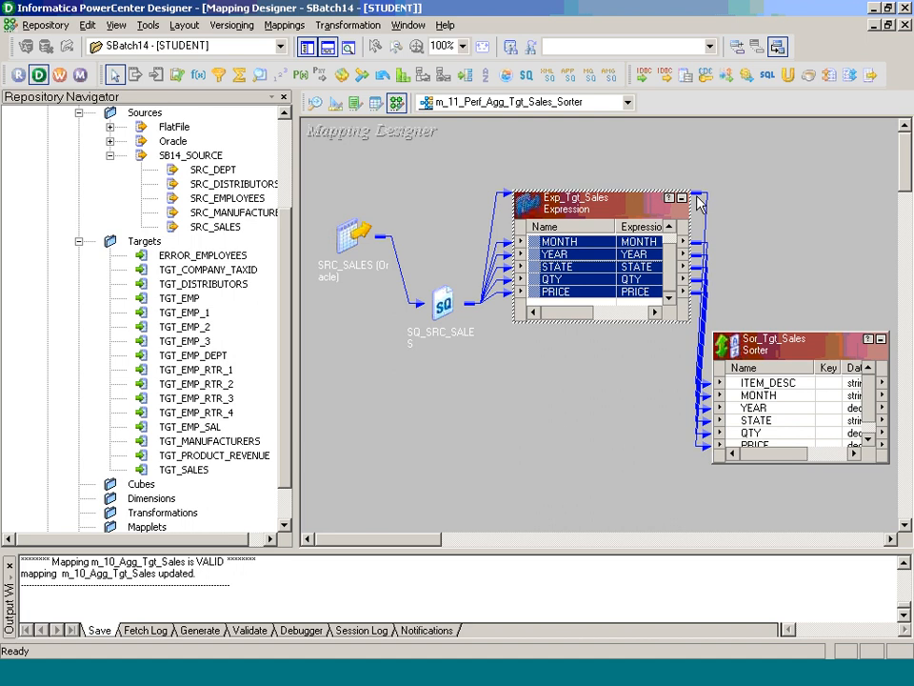
click(682, 198)
drag(541, 220, 448, 333)
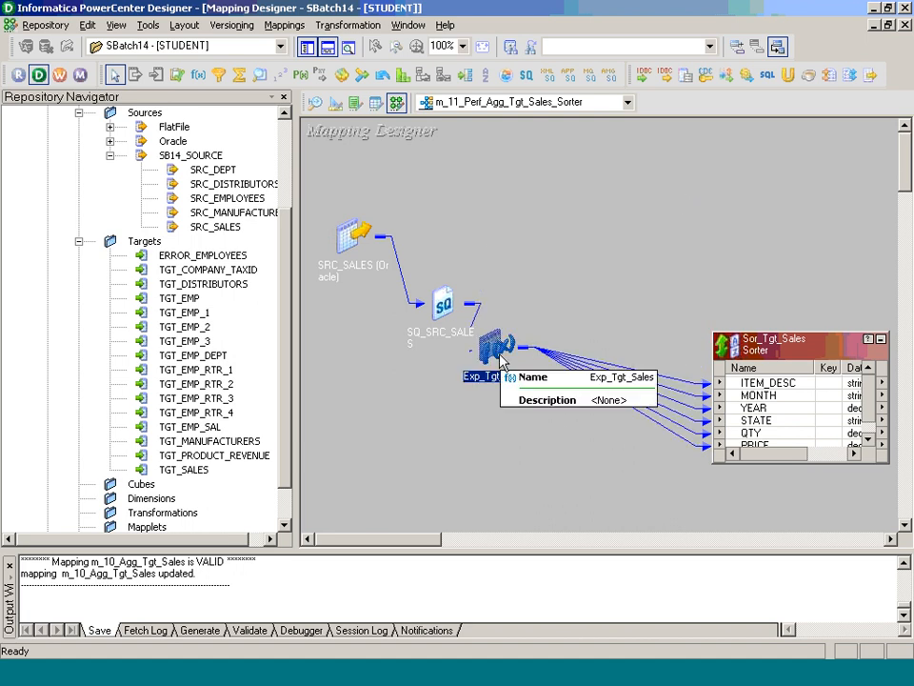
drag(775, 351, 679, 271)
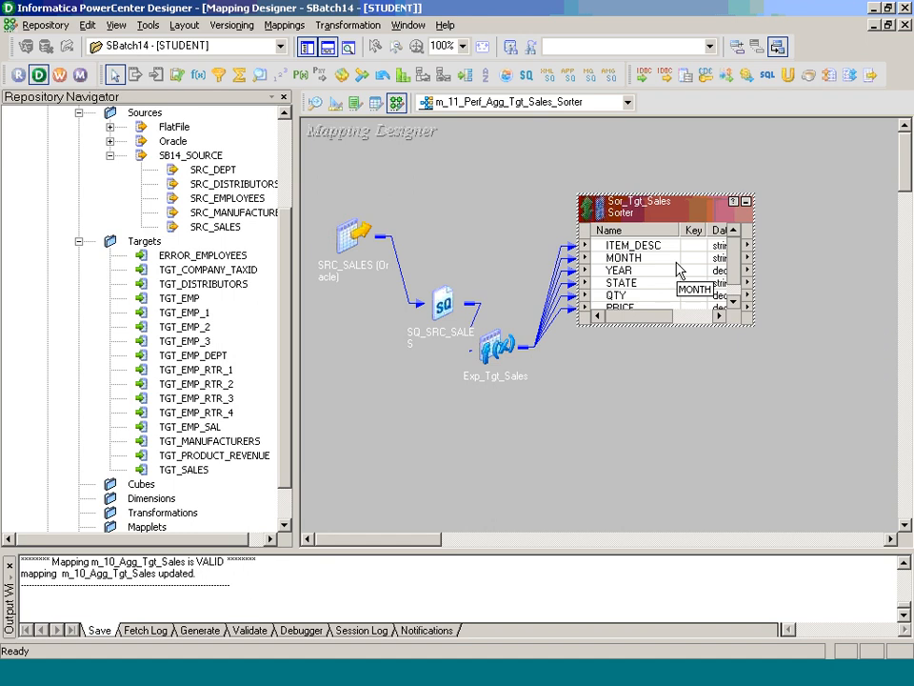
- Set ITEM_DESC, MONTH, YEAR and STATE as ascending sort keys in the Sor_Tgt_Sales sorter
click(680, 266)
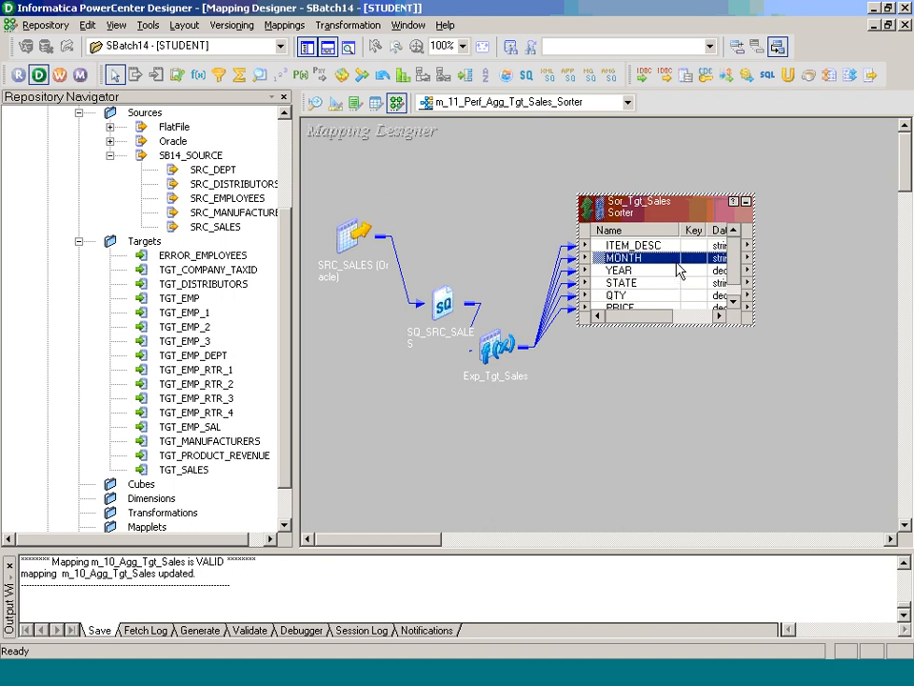
double_click(679, 268)
click(649, 204)
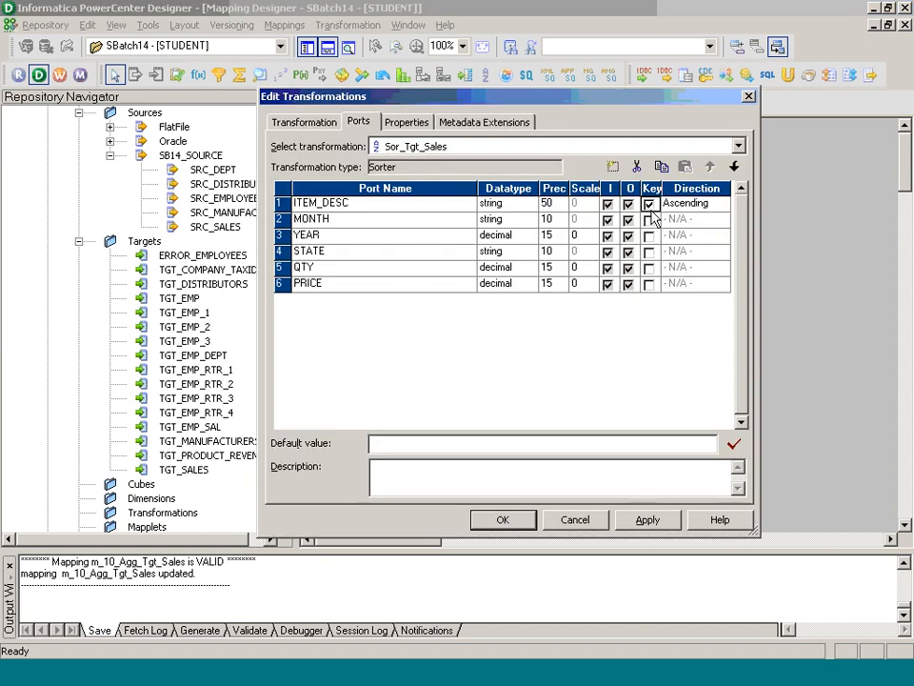
click(649, 219)
click(648, 235)
click(648, 251)
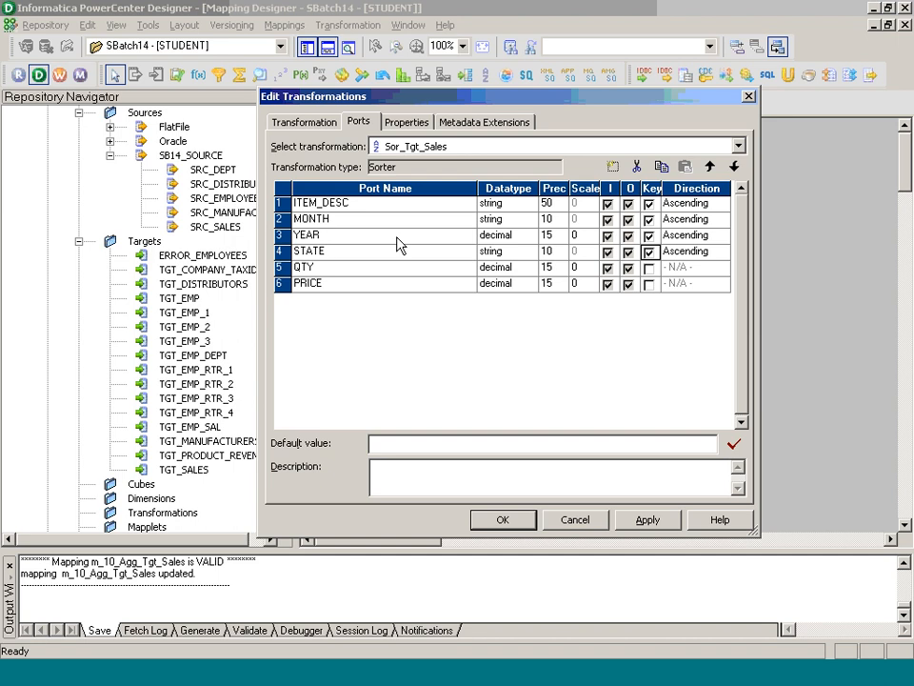
- Review the sorter's cache size and Null Treated Low properties, and accept the Sor_Tgt_Sales settings
click(406, 124)
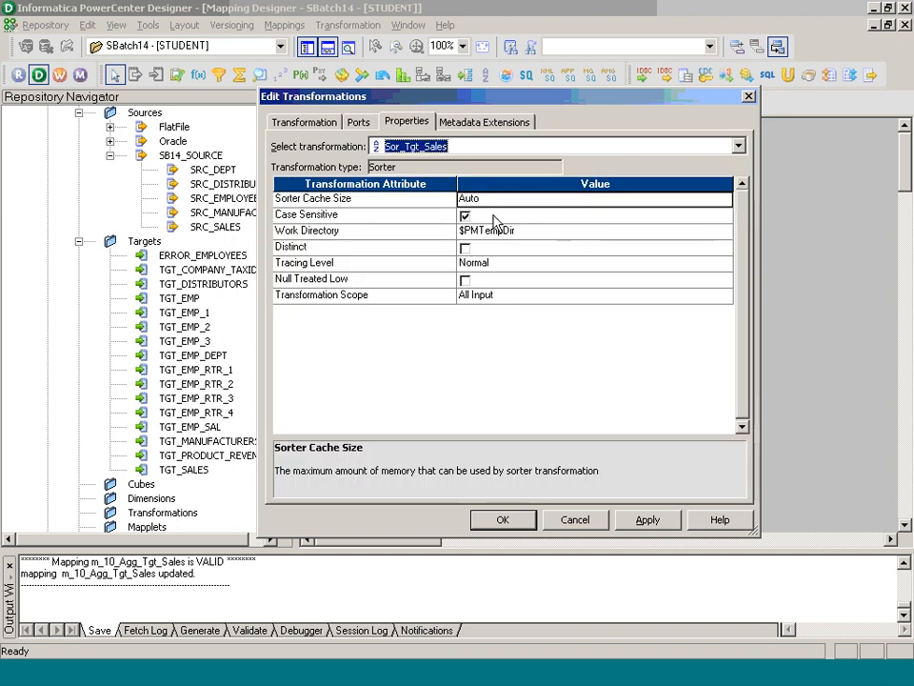
click(517, 199)
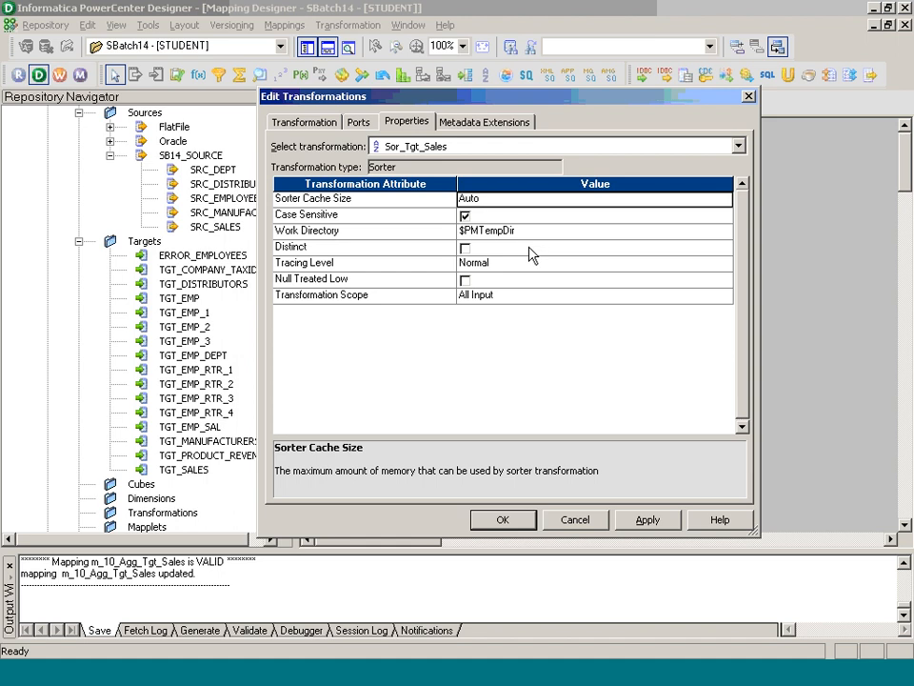
click(527, 286)
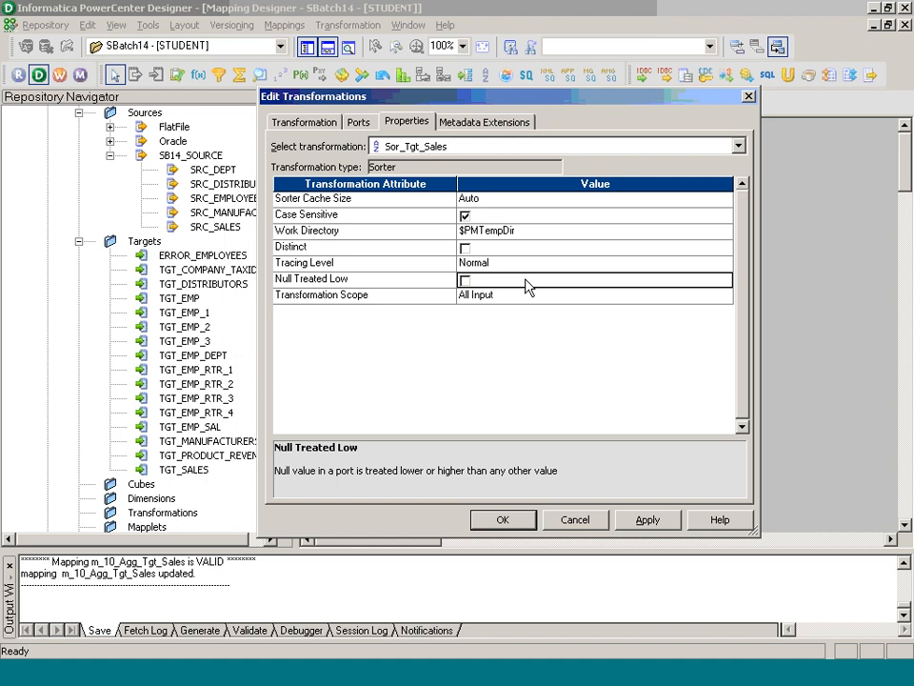
click(524, 524)
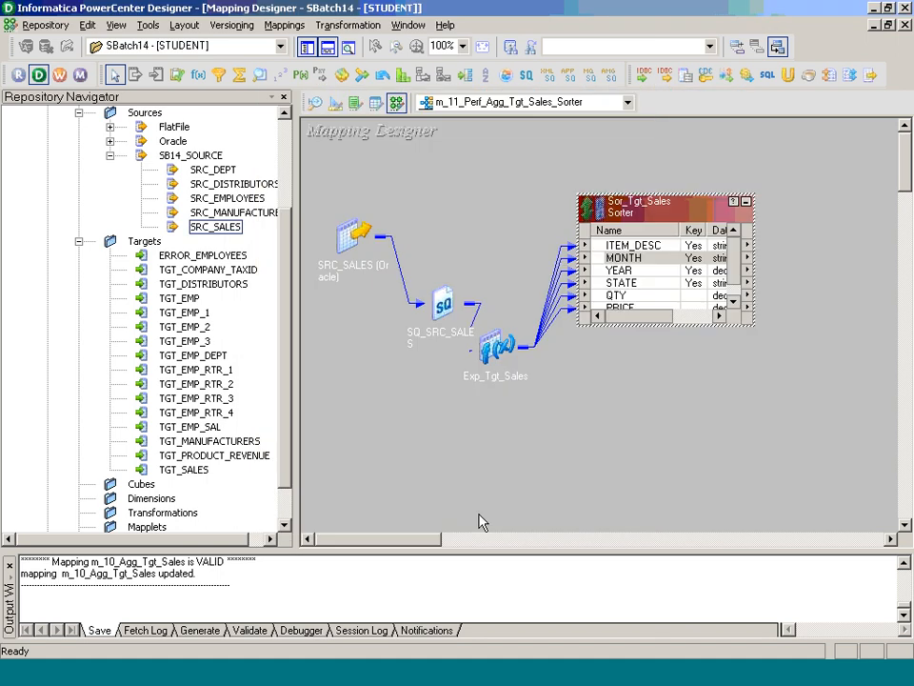
- Review the Distinct property of the Sor_Tgt_Sales sorter and close its settings without changes
drag(676, 271, 664, 298)
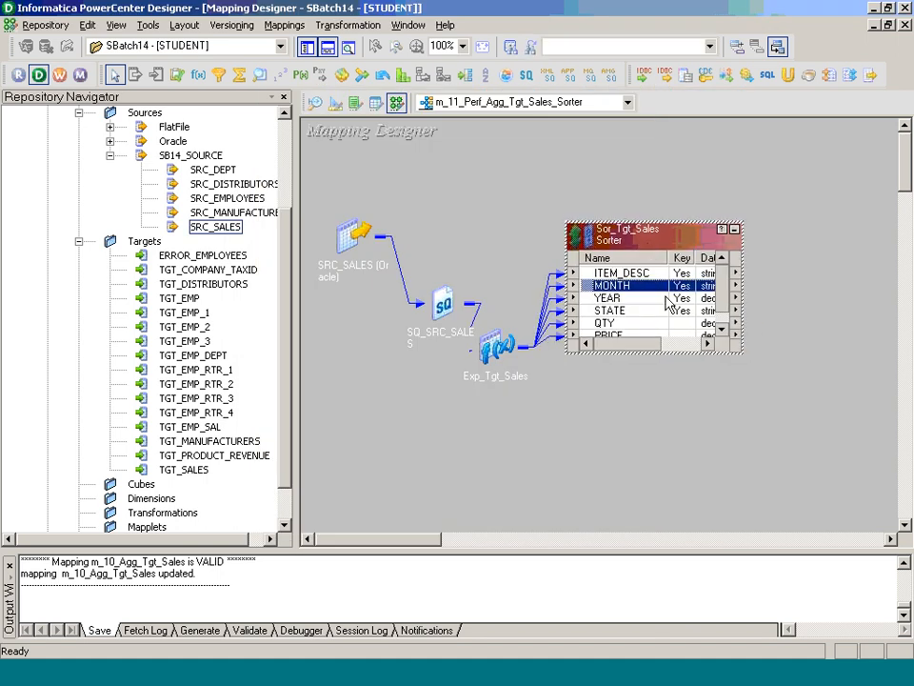
double_click(664, 298)
click(407, 121)
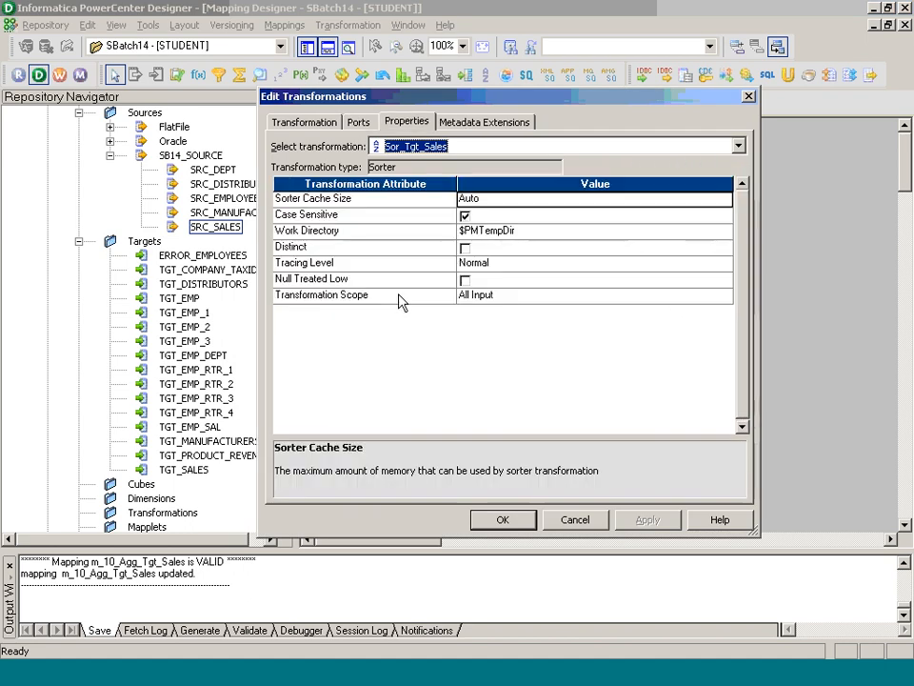
click(379, 248)
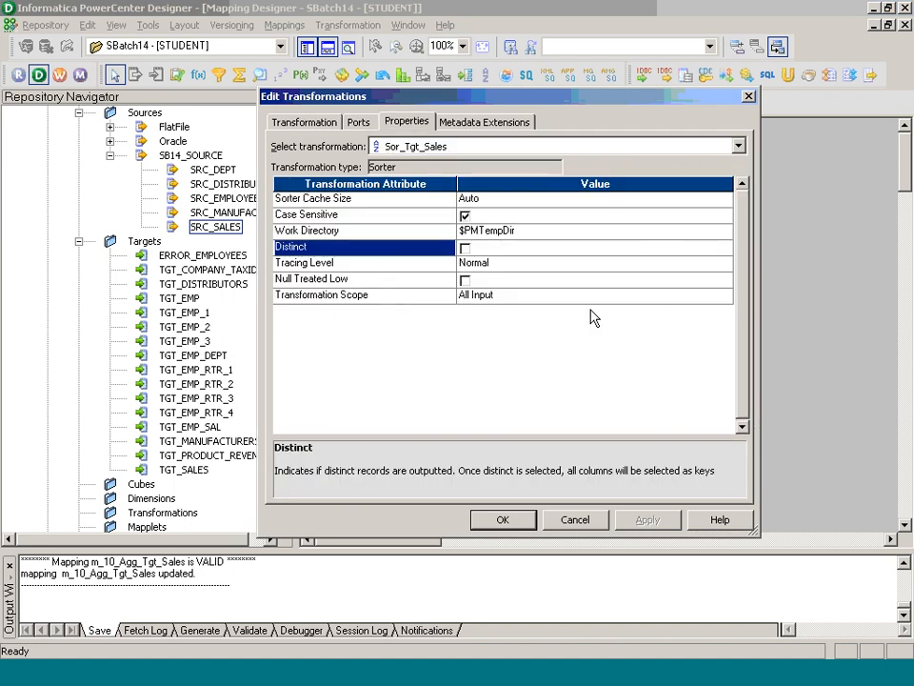
click(593, 527)
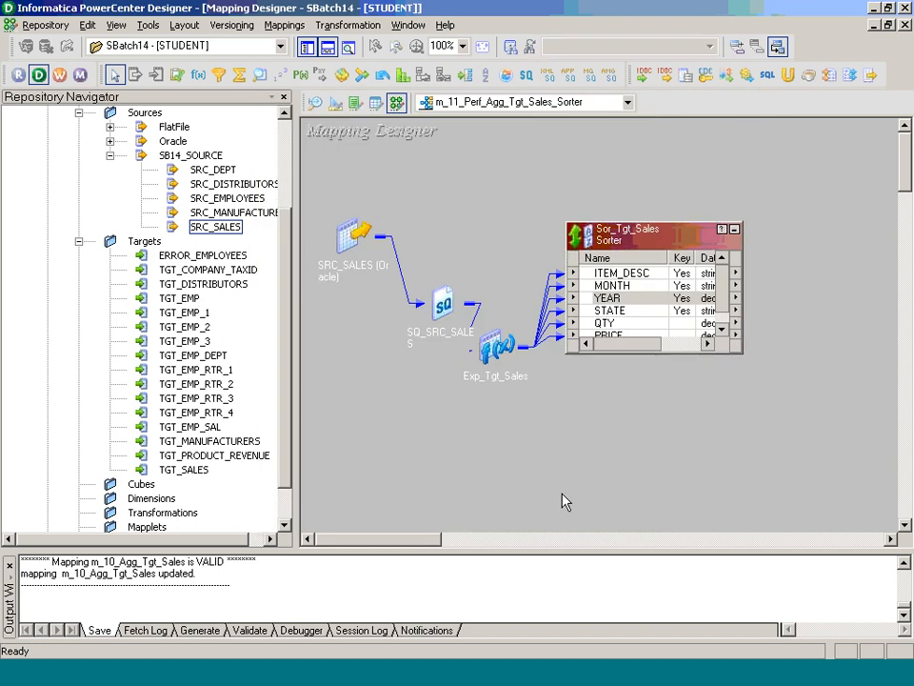
- Create an Aggregator transformation named Agg_Tgt_Sales in the mapping
click(349, 24)
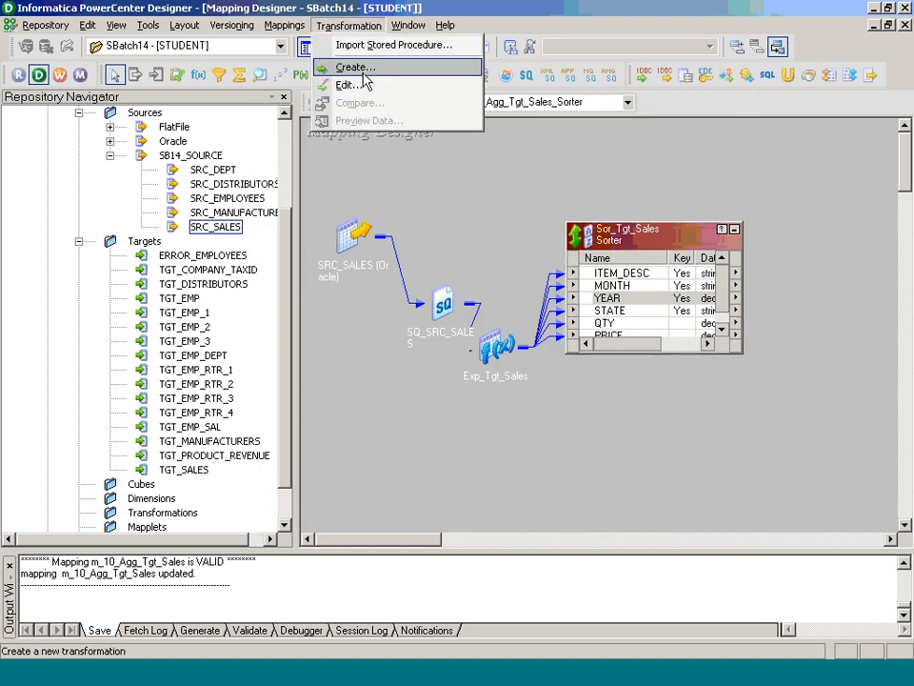
click(355, 67)
key(a)
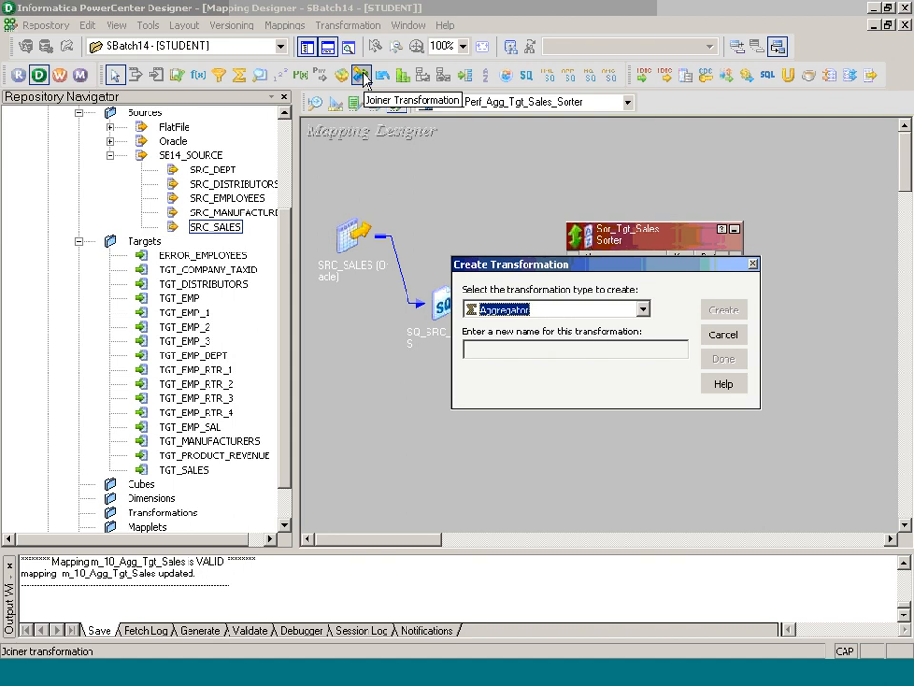
key(Tab)
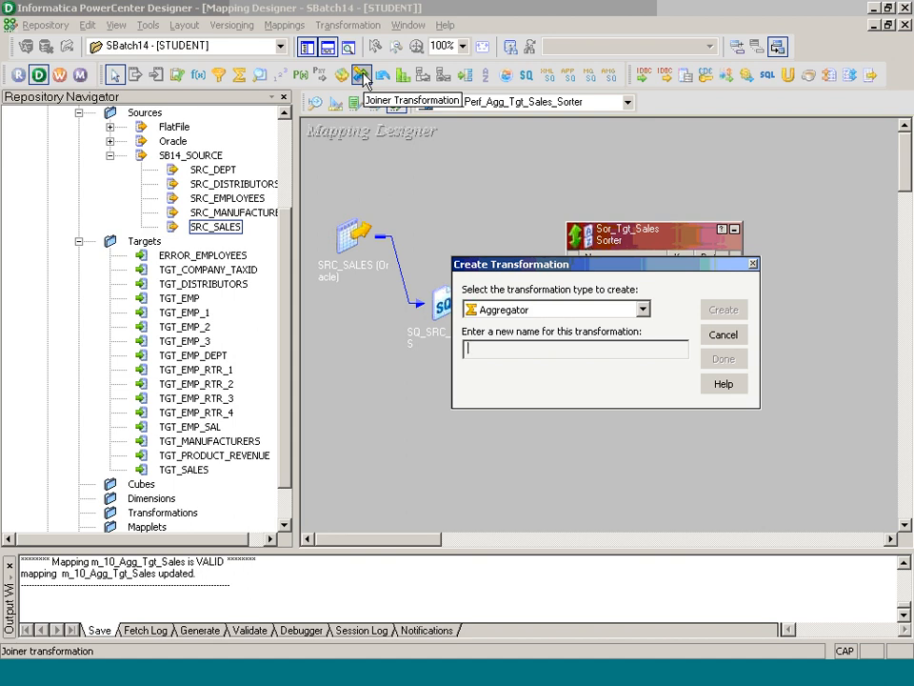
text(Agg_Tgt_Sales)
key(Return)
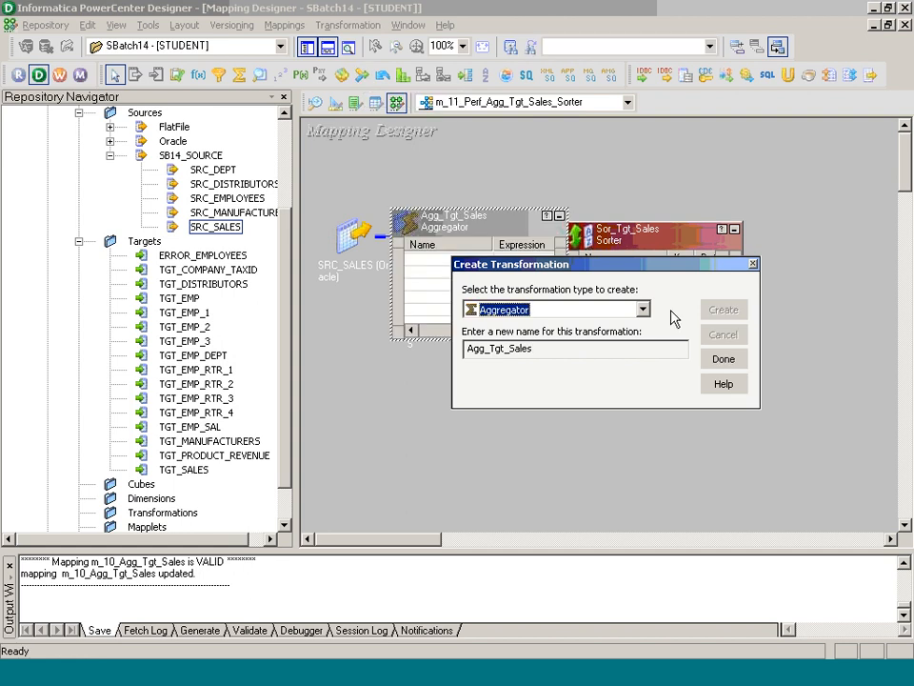
click(723, 360)
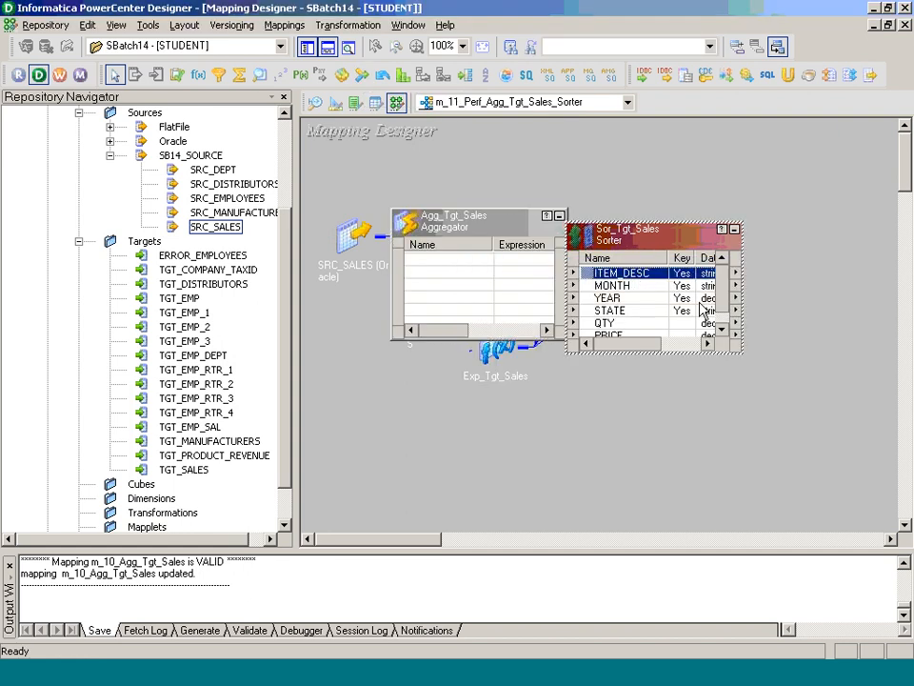
- Link all Sor_Tgt_Sales ports to Agg_Tgt_Sales, with the aggregator placed below and slightly to the right of the sorter
drag(722, 298, 727, 301)
shift+click(648, 324)
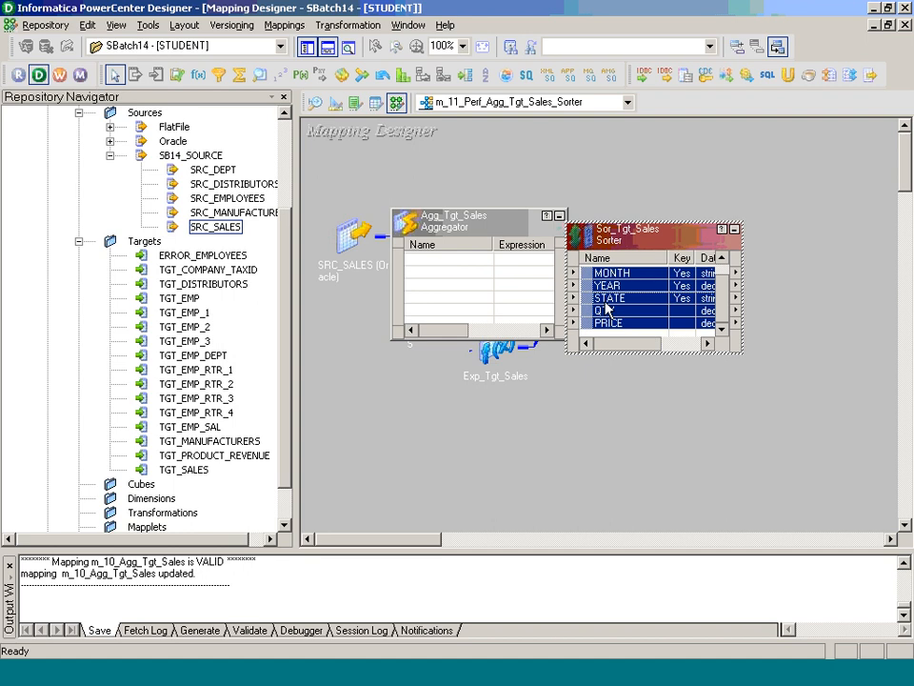
drag(607, 306, 651, 390)
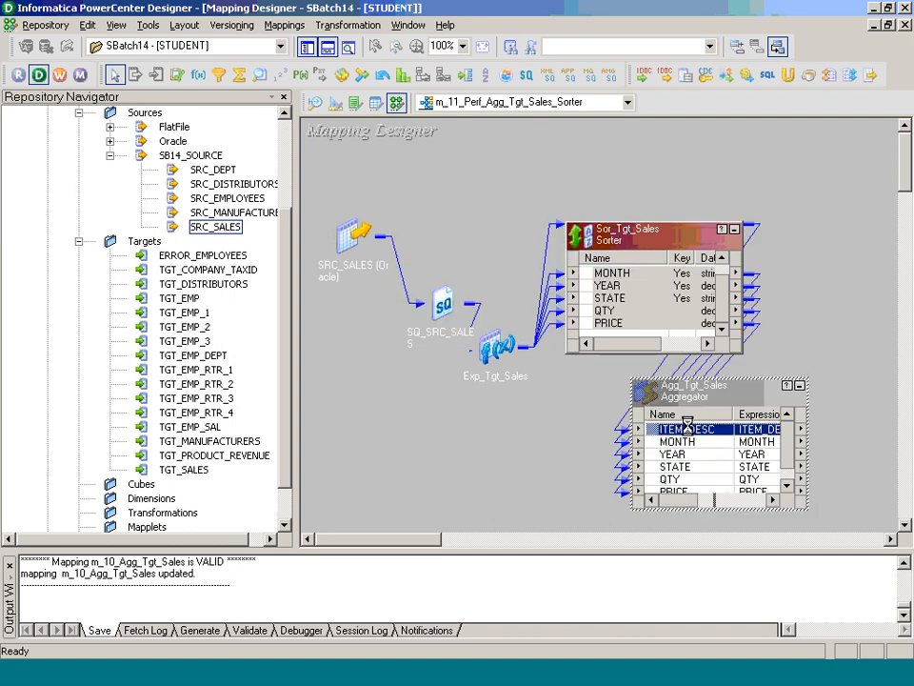
- Set ITEM_DESC, MONTH, YEAR and STATE as group-by ports in the Agg_Tgt_Sales aggregator
double_click(688, 423)
click(705, 203)
click(705, 219)
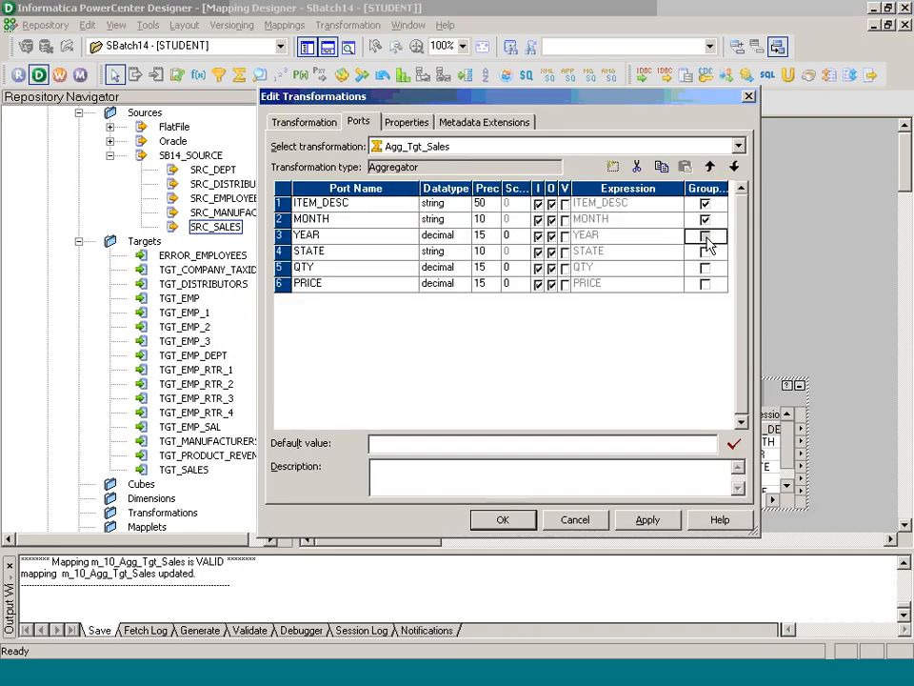
click(705, 236)
click(705, 251)
- Add an output-only port TOT_QTY after PRICE in the aggregator, with decimal datatype and precision 19
click(343, 284)
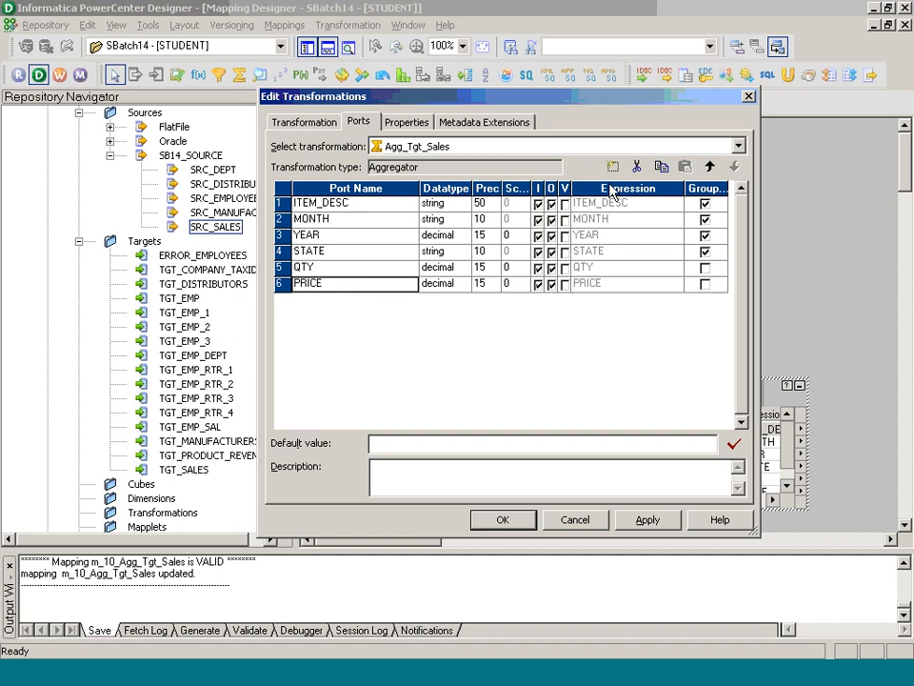
click(614, 168)
text(O)
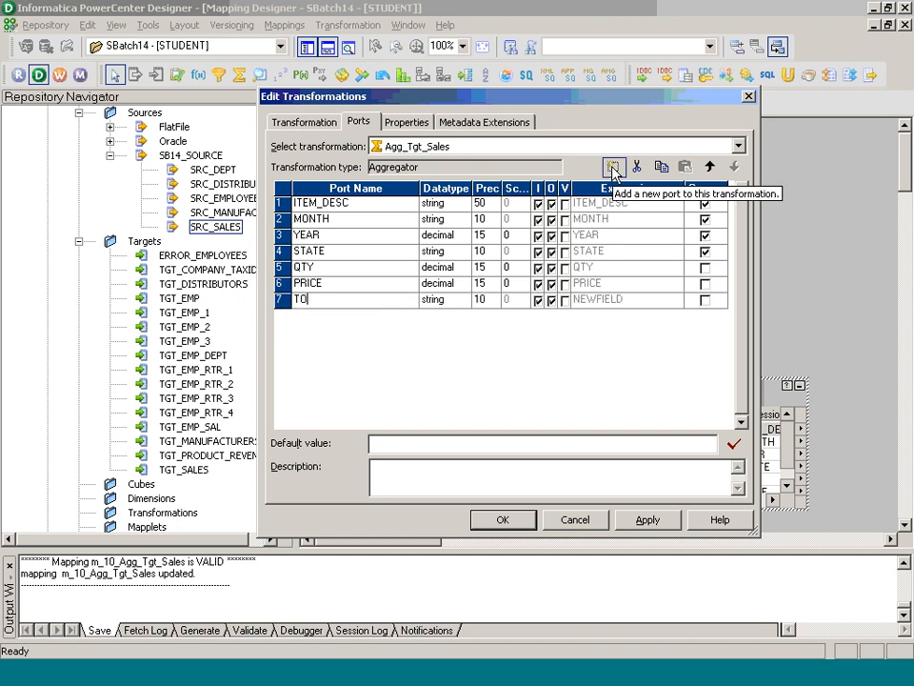
text(T_QTY)
key(Tab)
key(d)
key(d)
key(Tab)
key(Tab)
key(Tab)
key(space)
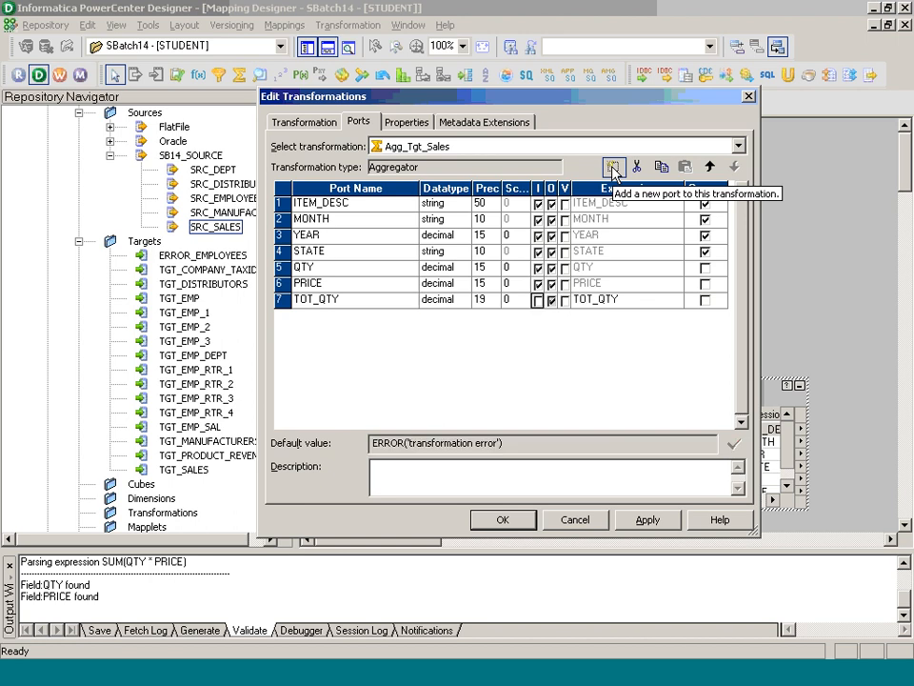
- Define the expression of the TOT_QTY port as SUM(QTY)
click(671, 300)
text(S)
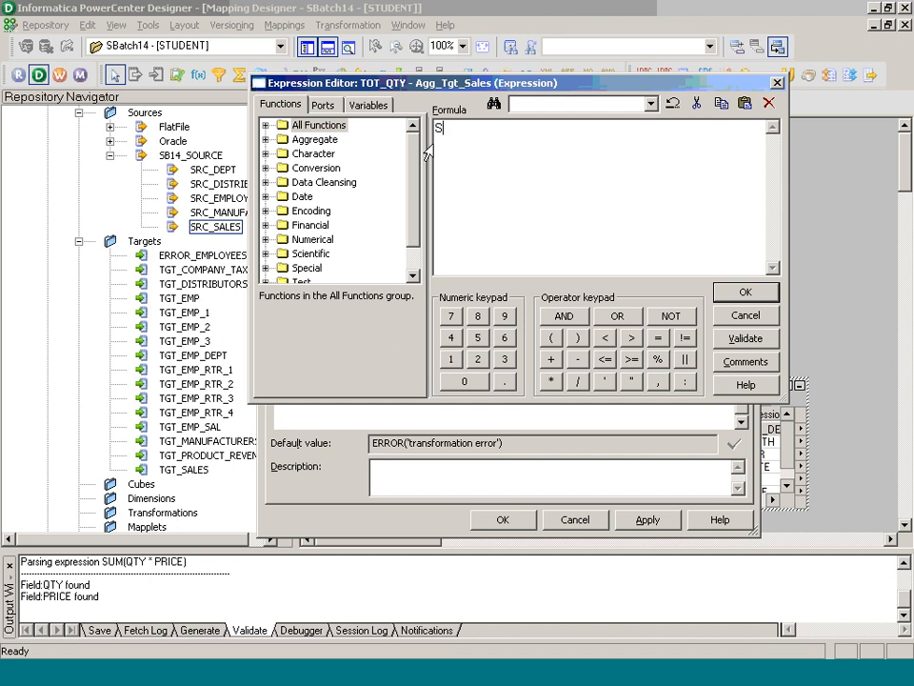
text(UM()
click(323, 105)
double_click(318, 197)
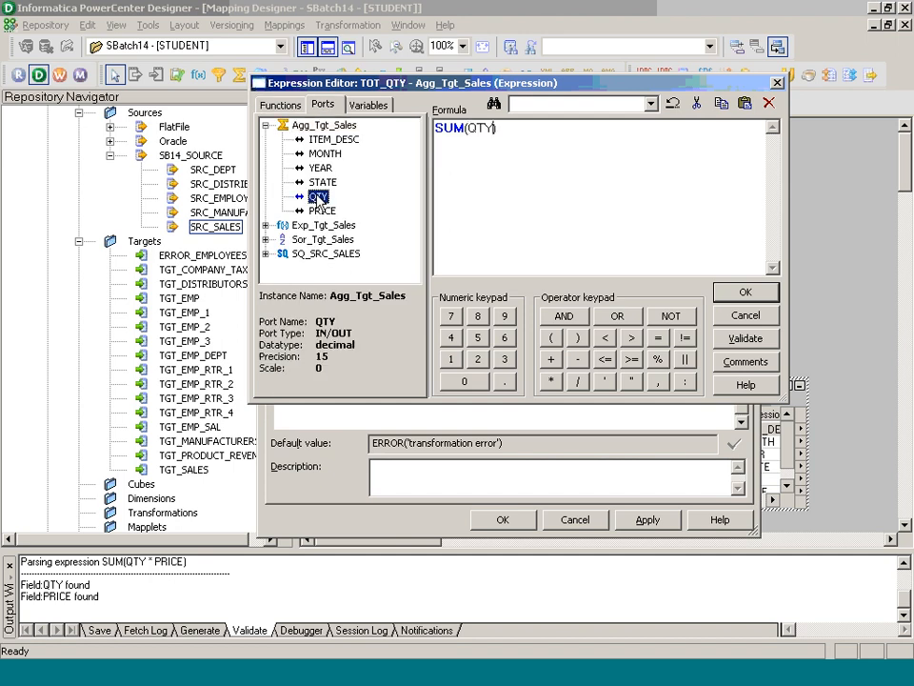
click(745, 292)
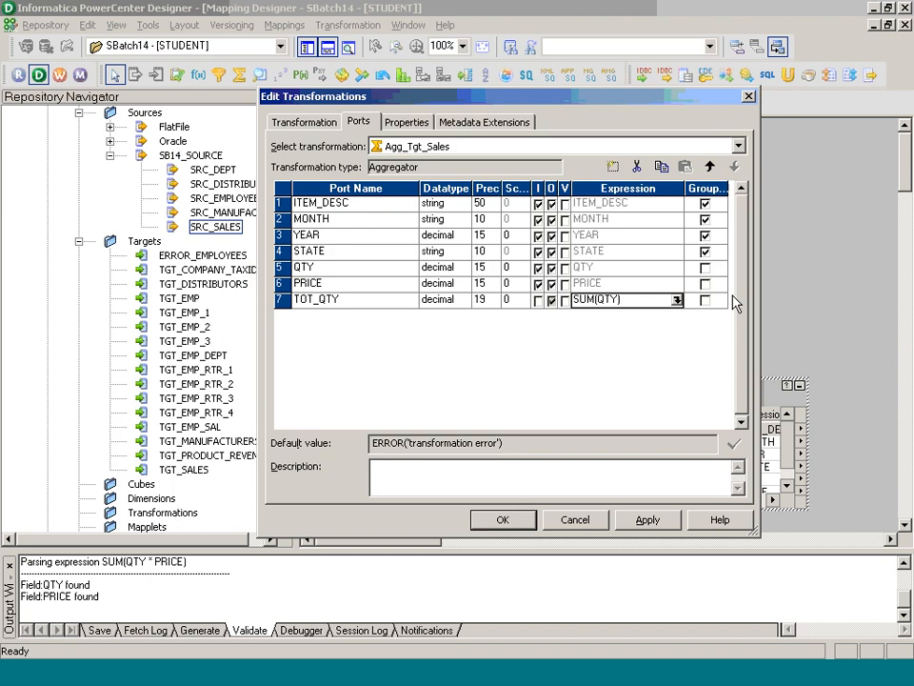
- Add an output-only port TOT_REV to the aggregator, with decimal datatype and precision 19
click(614, 168)
text(TOT_REV)
key(Tab)
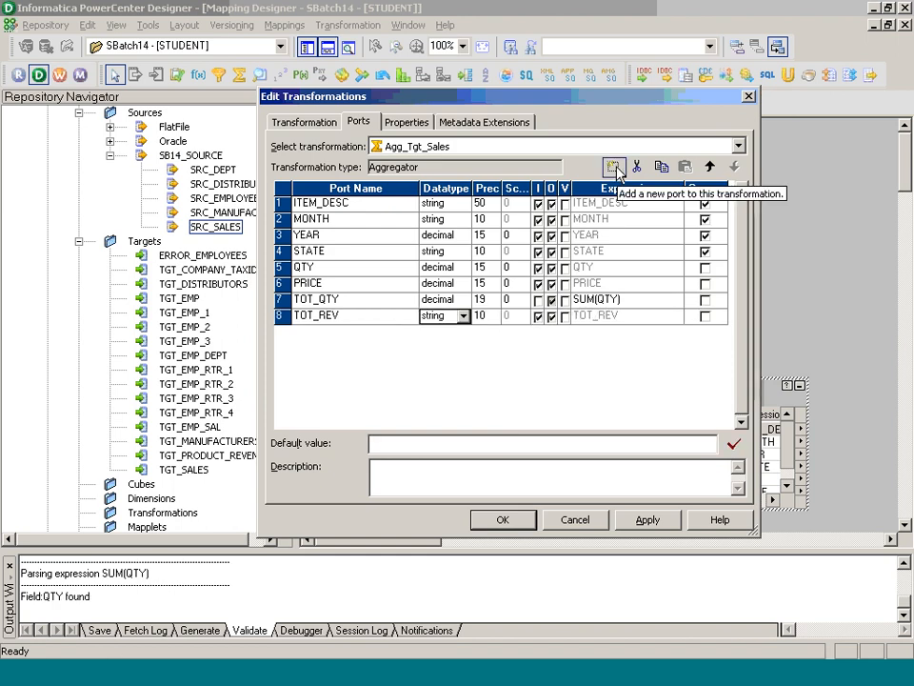
key(d)
key(d)
key(Tab)
text(19)
key(Tab)
key(Tab)
key(space)
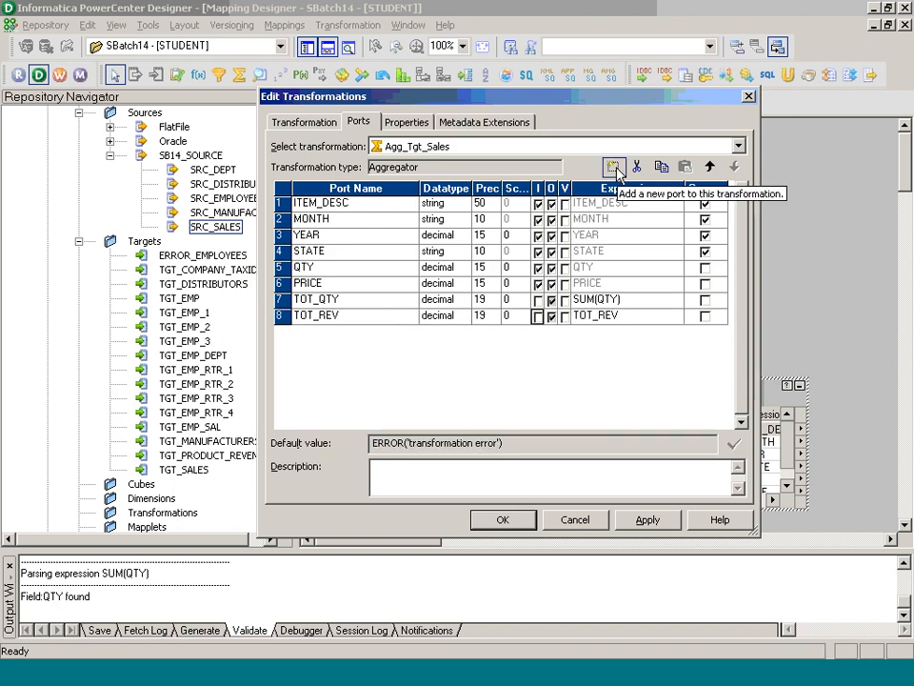
- Define the expression of the TOT_REV port as SUM(QTY * PRICE) and accept the aggregator settings
click(677, 317)
click(678, 318)
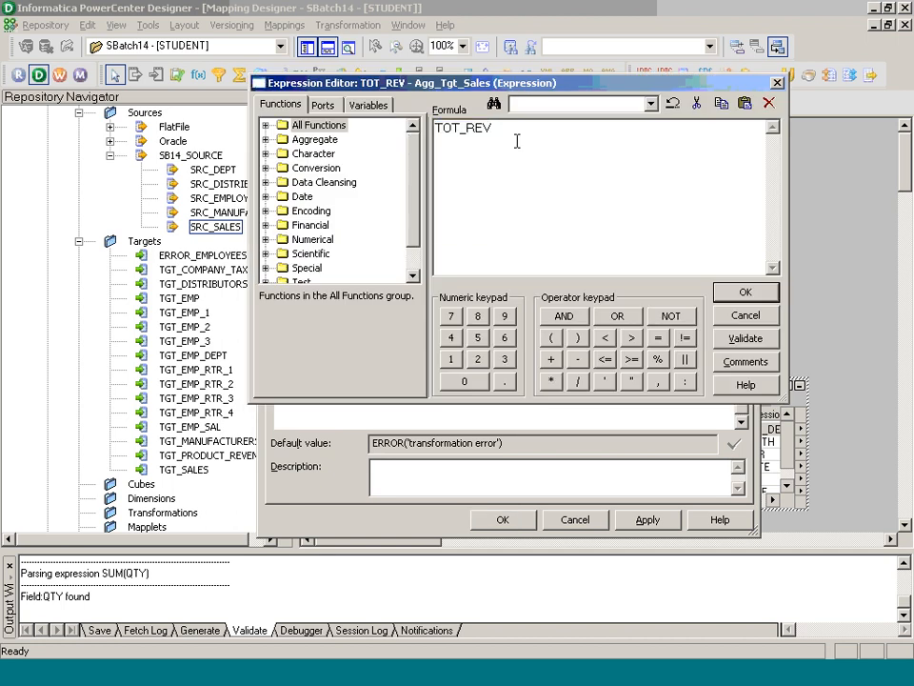
text(SUM()
click(323, 105)
click(318, 196)
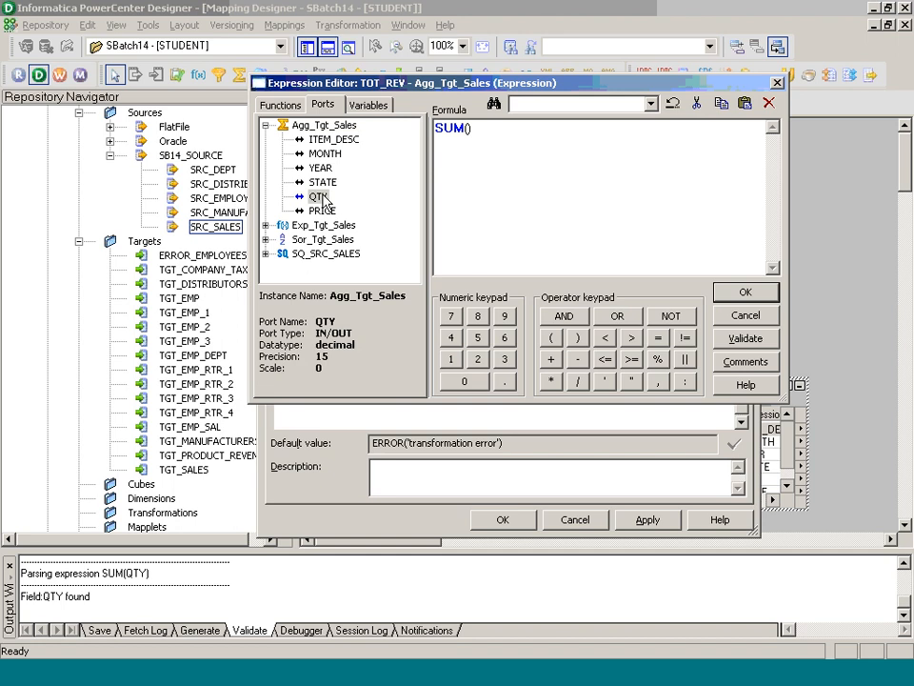
double_click(318, 197)
click(550, 381)
click(322, 210)
double_click(322, 211)
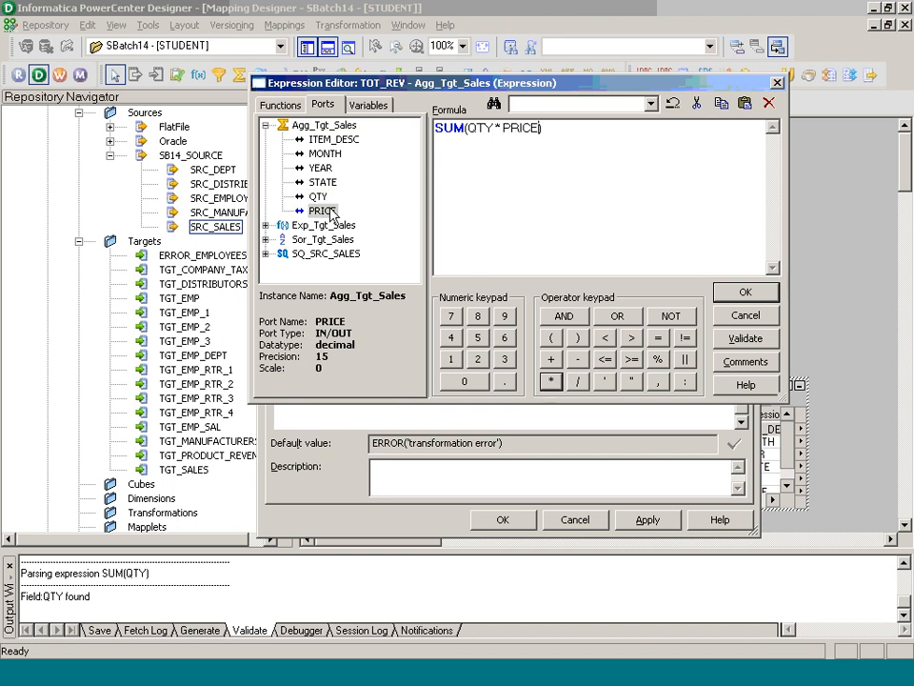
click(746, 292)
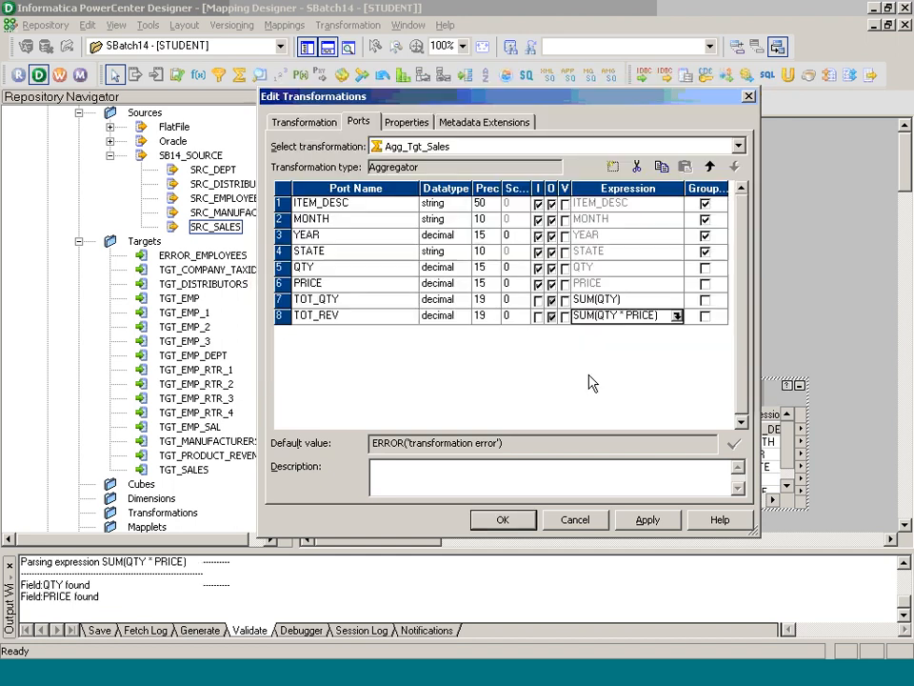
click(504, 520)
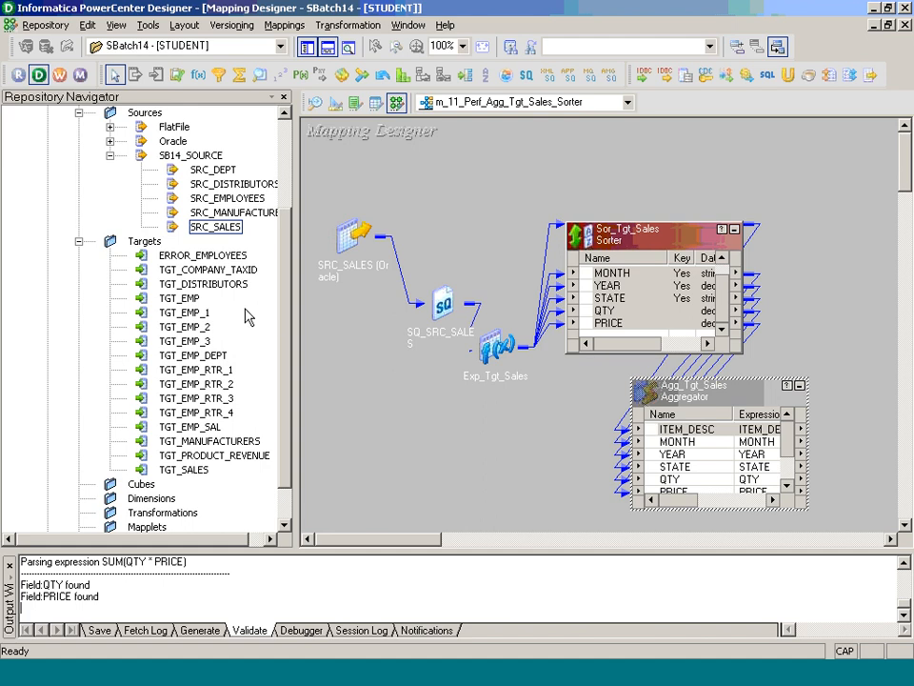
- Add the TGT_SALES target to the mapping and hide the repository navigator and output windows
drag(204, 465, 810, 270)
click(306, 46)
click(327, 45)
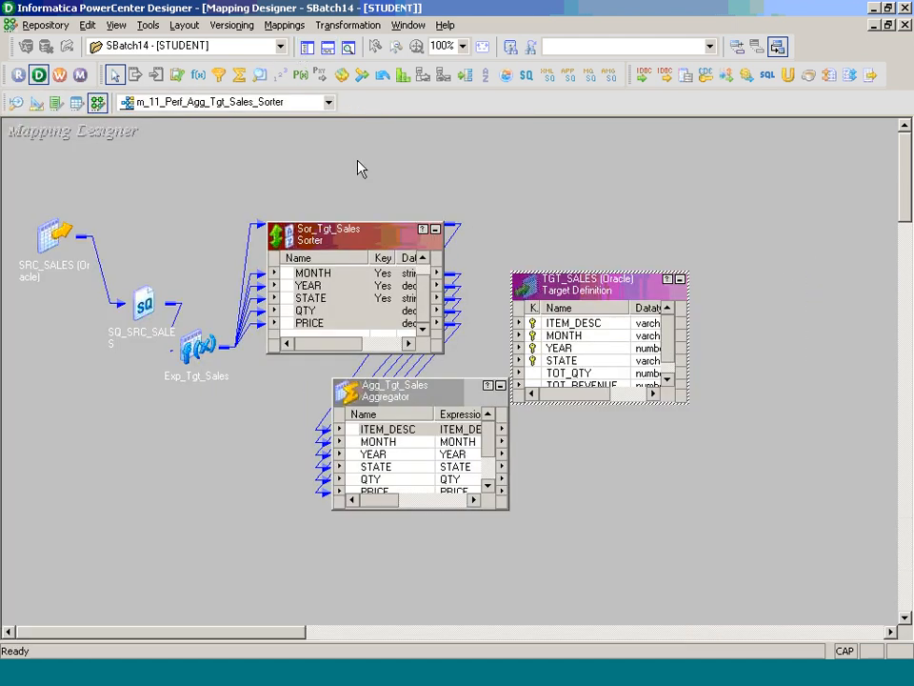
- Iconize Sor_Tgt_Sales and arrange Agg_Tgt_Sales and TGT_SALES in a row beside it
click(435, 230)
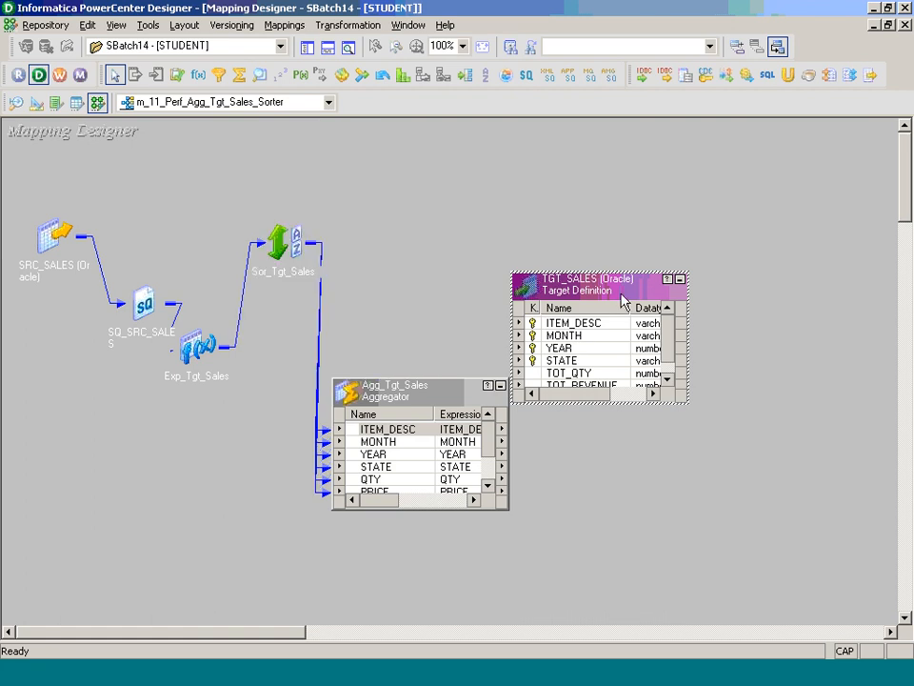
drag(614, 286, 723, 266)
drag(461, 508, 506, 379)
- Link the aggregator's group-by ports, TOT_QTY and TOT_REV to the matching TGT_SALES columns, with TOT_REV feeding TOT_REVENUE, and save the mapping
drag(434, 317, 645, 334)
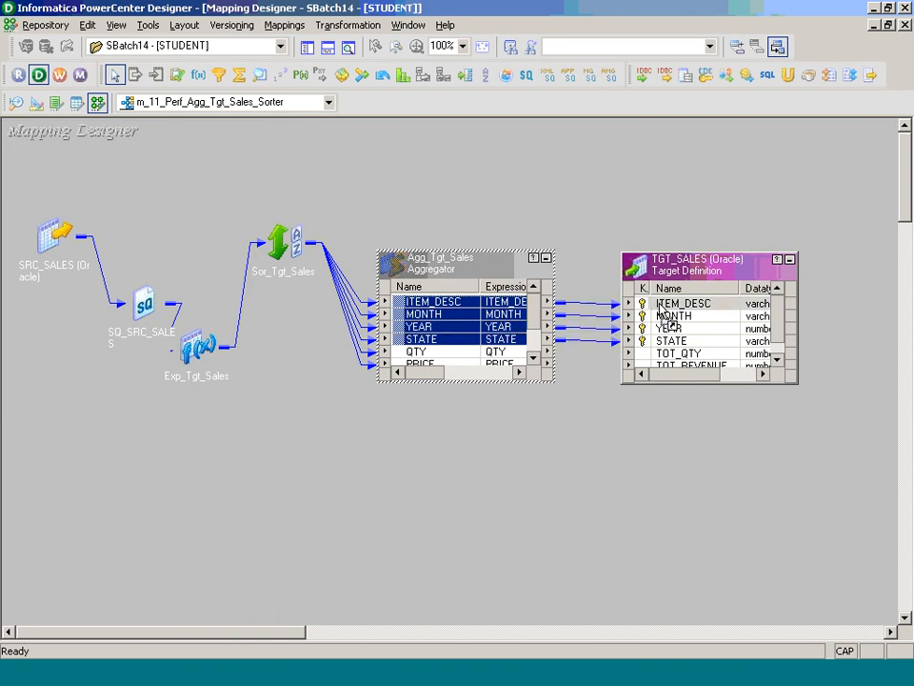
click(534, 357)
click(534, 358)
click(533, 357)
click(434, 339)
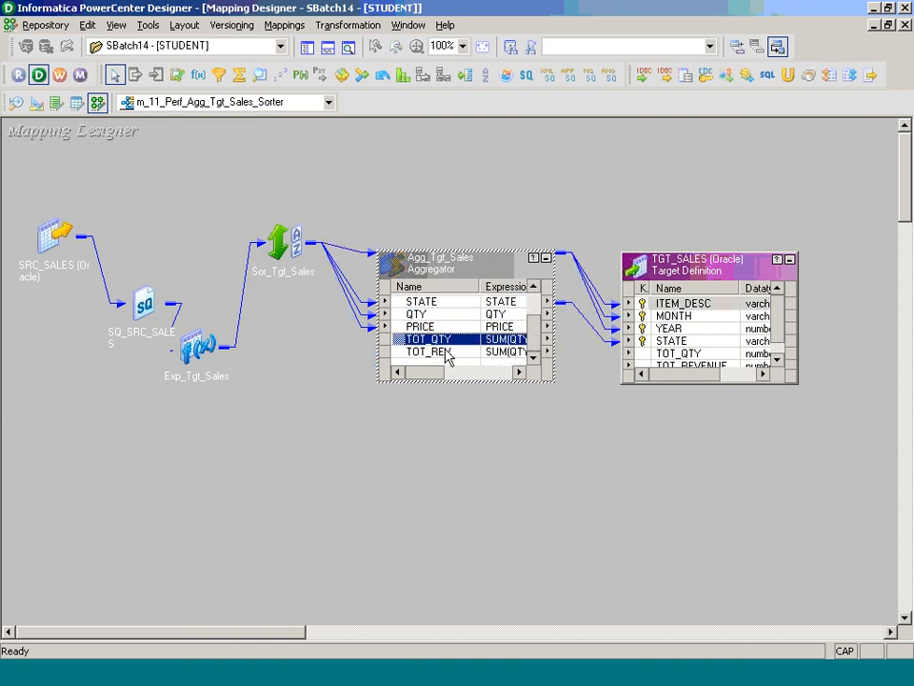
shift+click(428, 352)
drag(426, 346, 666, 353)
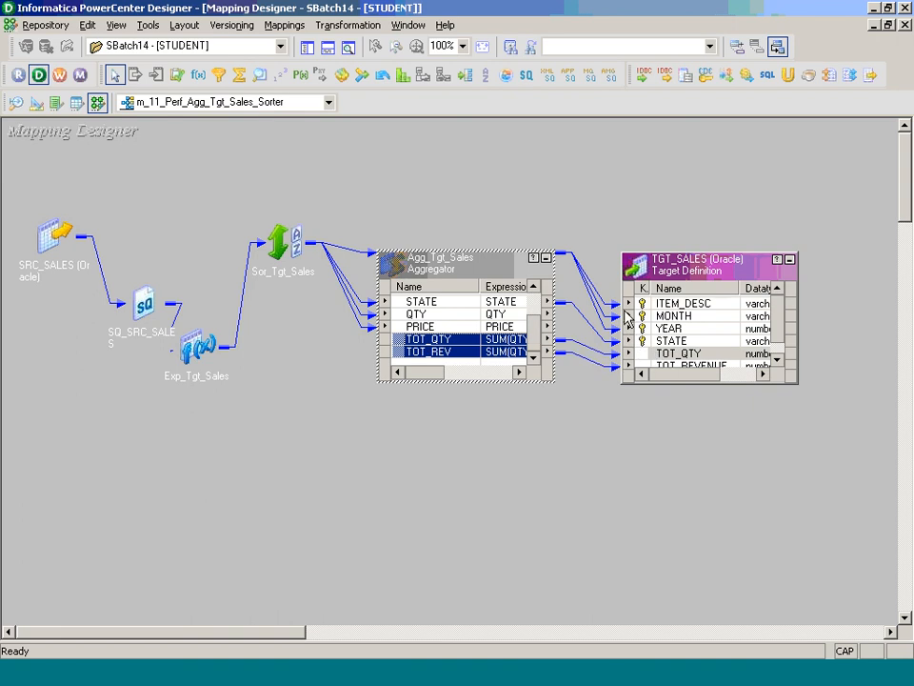
key(ctrl+s)
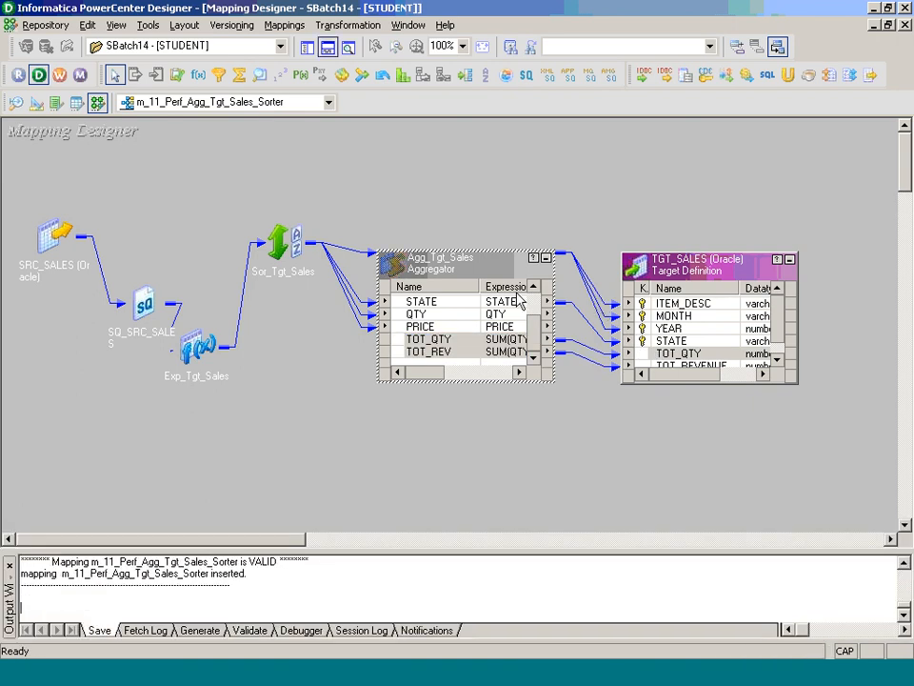
- Switch to the PowerPoint presentation Sanza Informatica V4.ppt and start the slide show at slide 313, Business Case 11 Solution
click(398, 679)
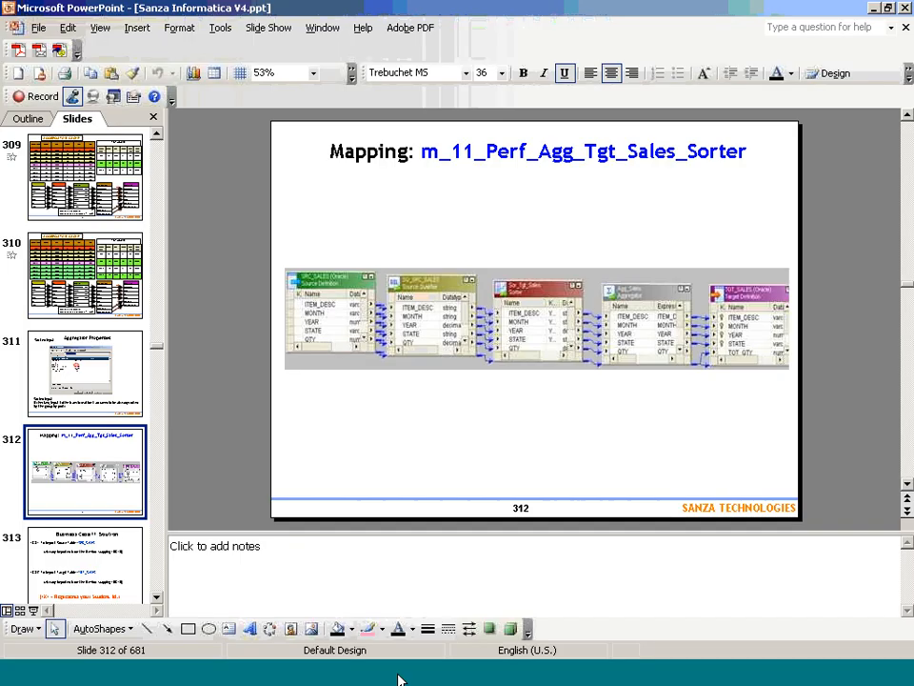
click(116, 527)
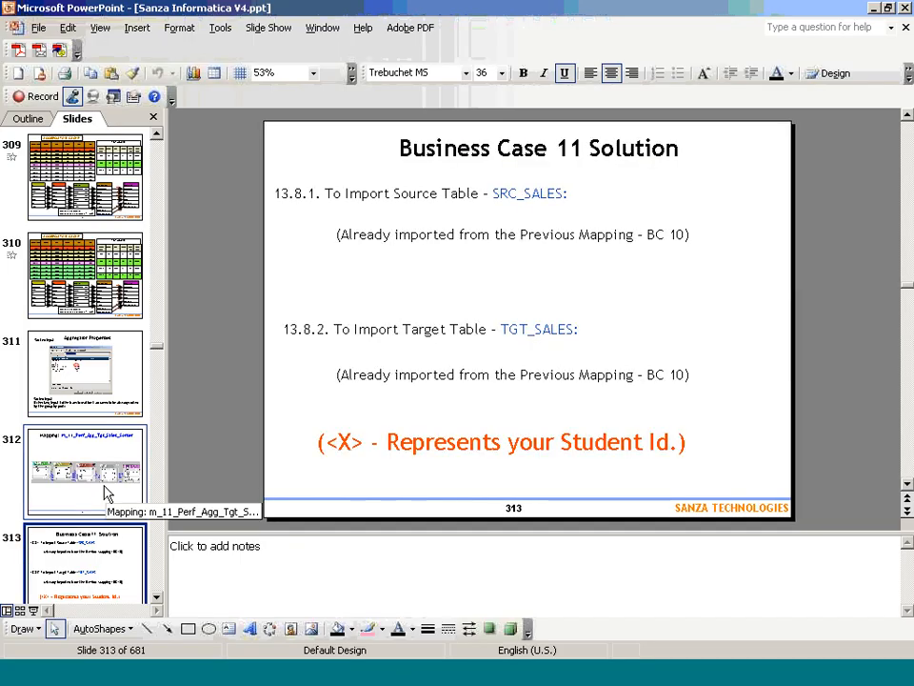
click(34, 612)
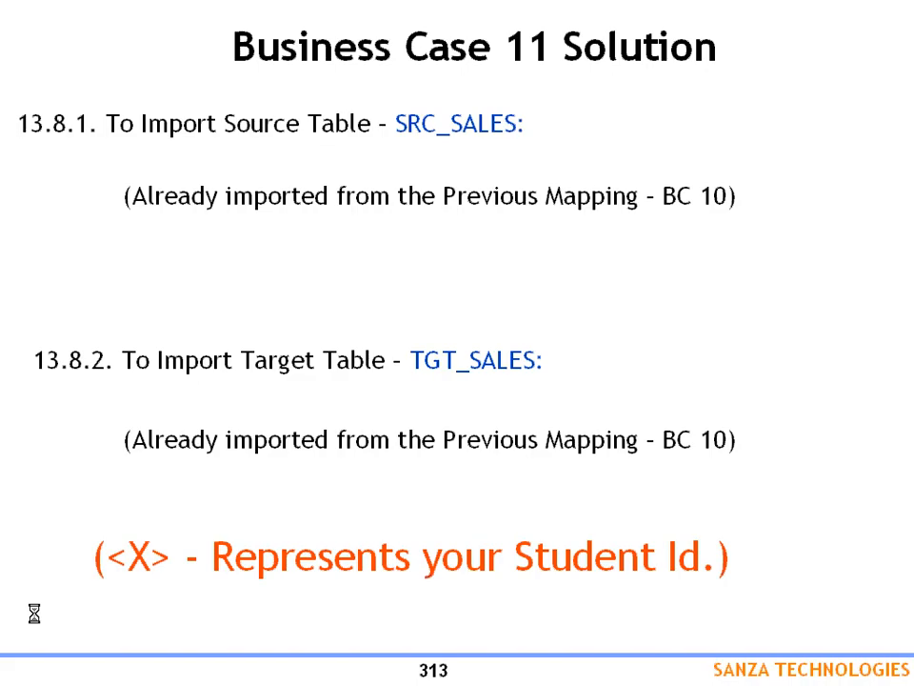
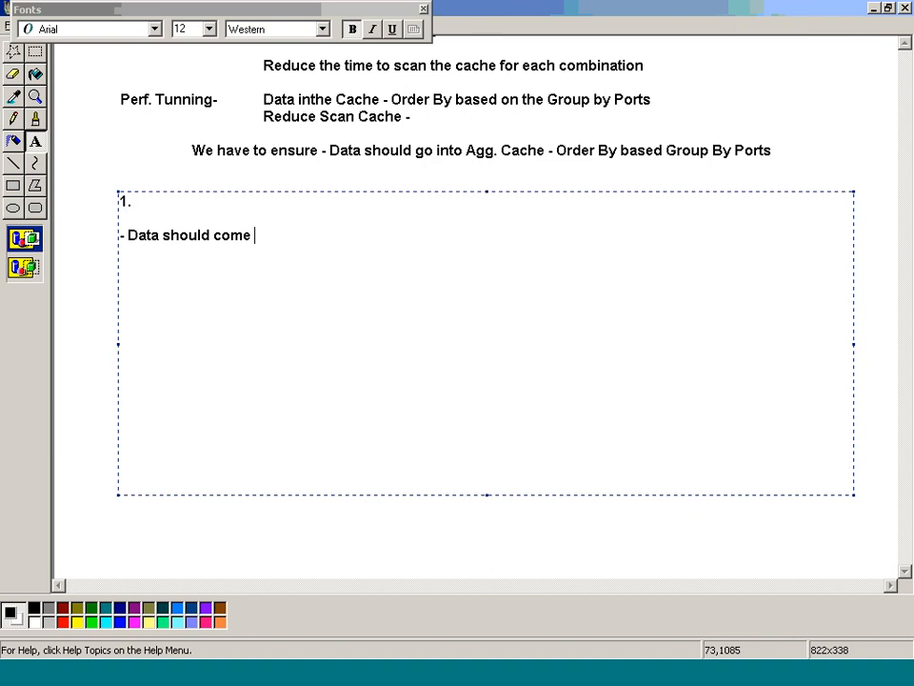
- Complete the first note under item 1 as "Data should come into Agg. Trasformation - Order by based on Group By Ports."
text(g. Trasnf)
key(BackSpace)
key(BackSpace)
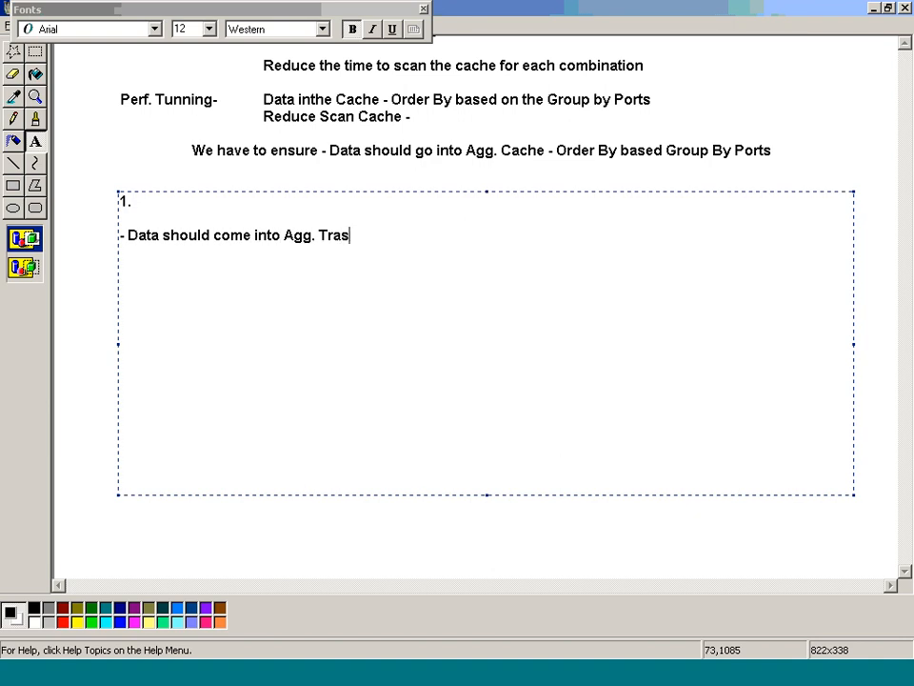
text(formation - Order b)
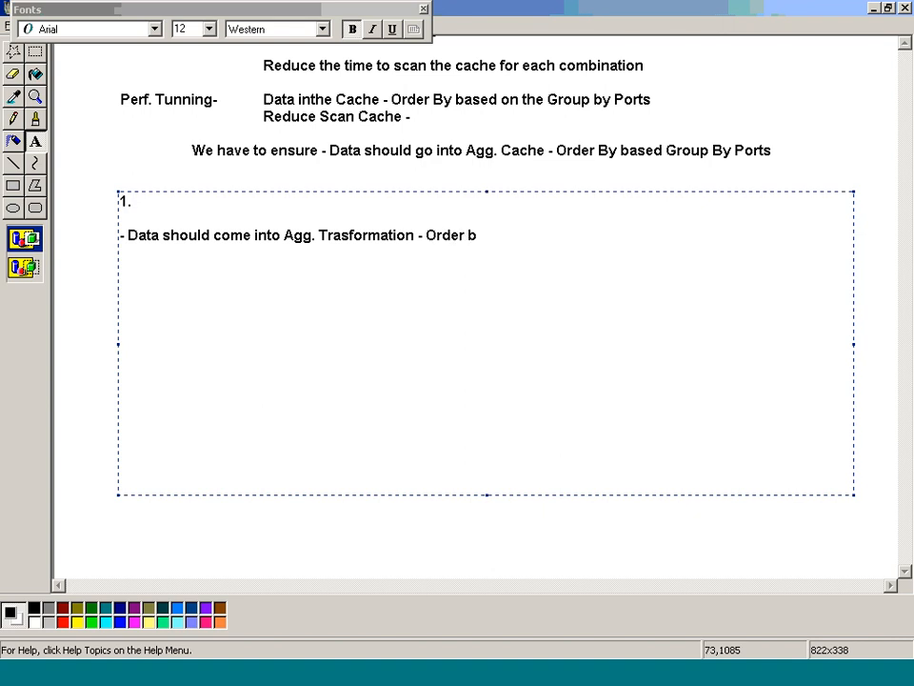
key(BackSpace)
text(by based on Group )
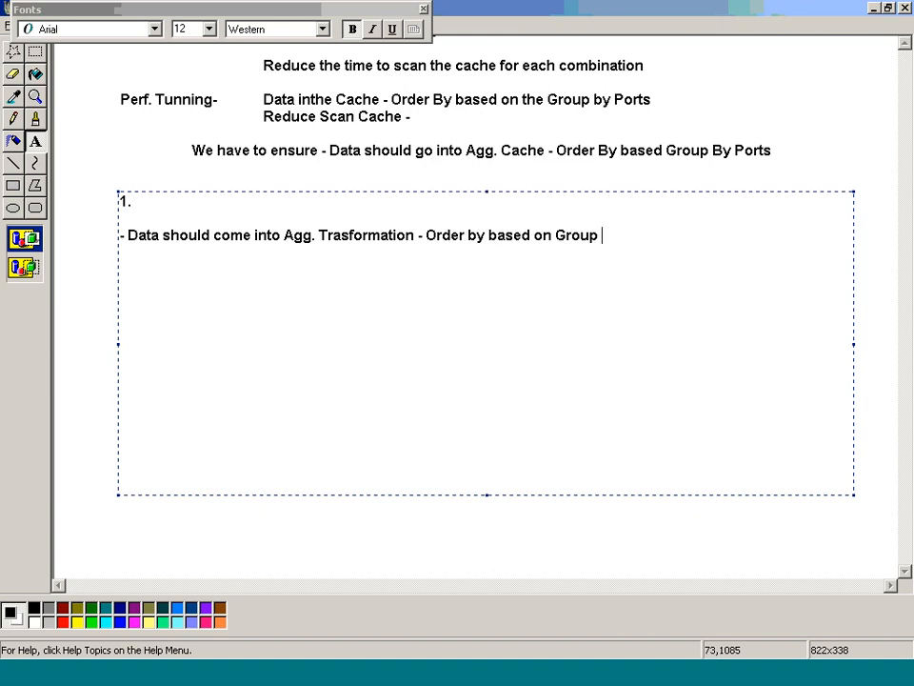
text(By Ports.)
- Add the indented line "Reduce Scan of the Cache." below the note about sorted aggregator input
key(Return)
key(Tab)
key(Tab)
text(Reducr)
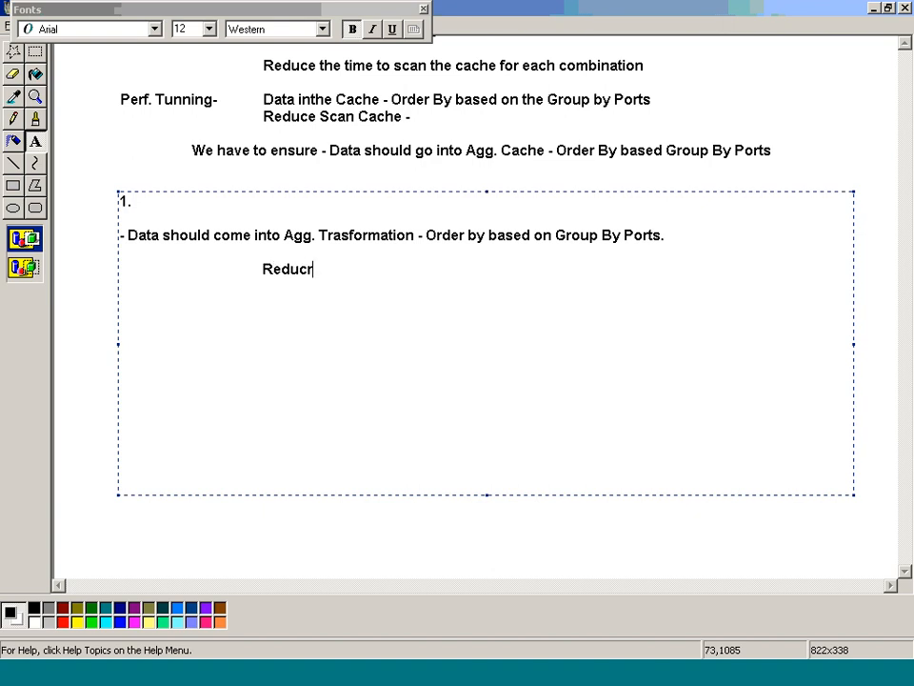
key(BackSpace)
text(e Scan of the )
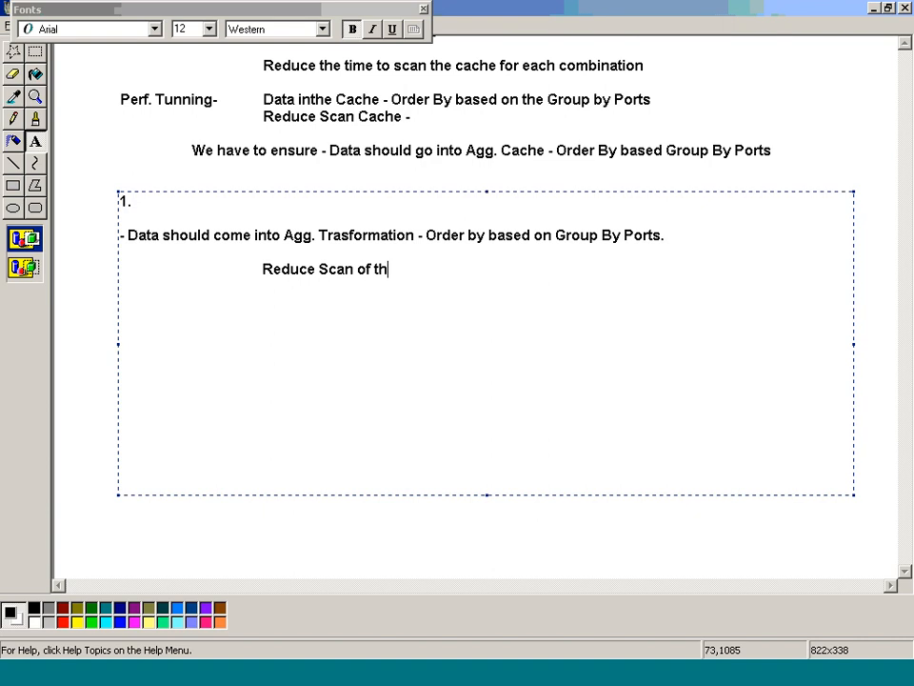
text(Cache.)
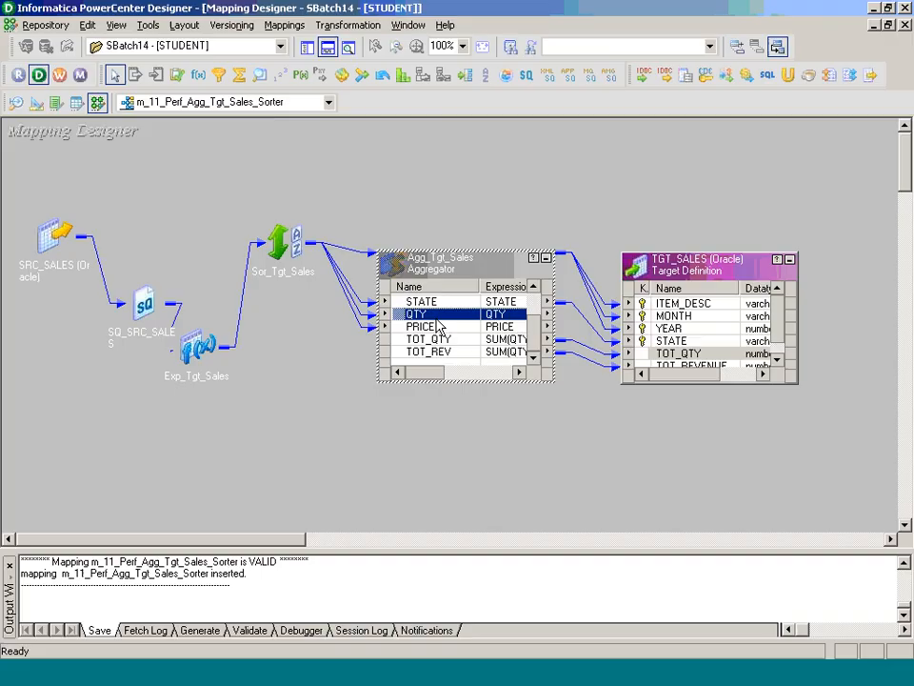
- Enable Sorted Input in the properties of the Agg_Tgt_Sales aggregator in PowerCenter Designer
double_click(435, 319)
click(407, 122)
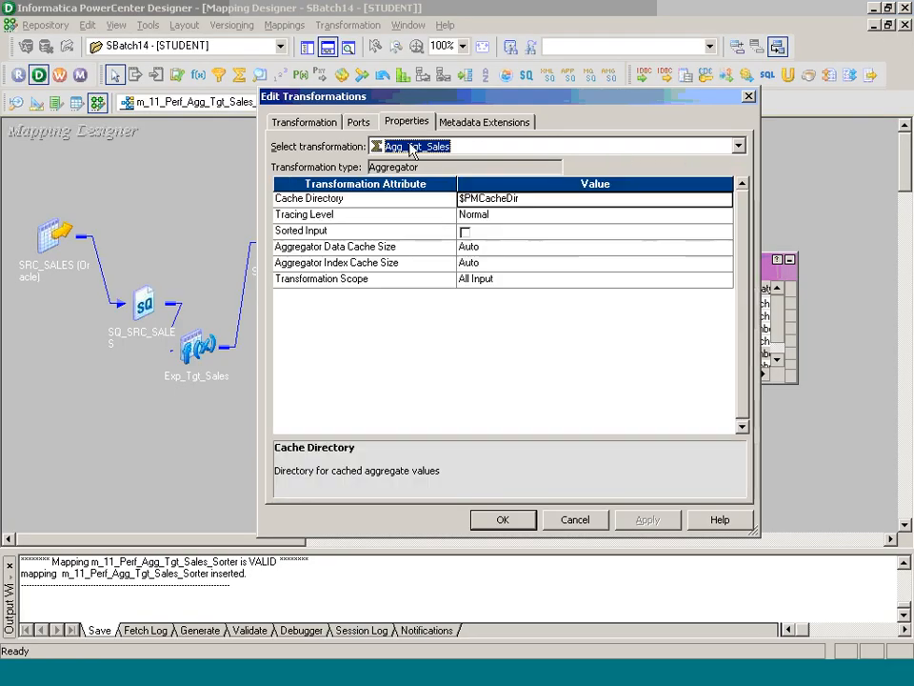
click(487, 233)
click(523, 236)
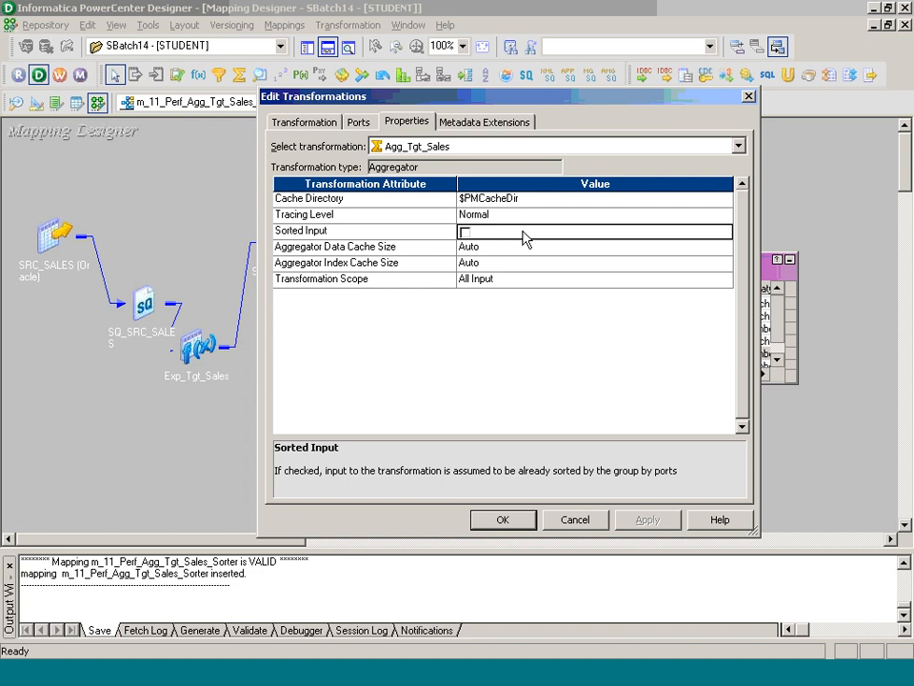
click(466, 233)
click(466, 233)
click(466, 233)
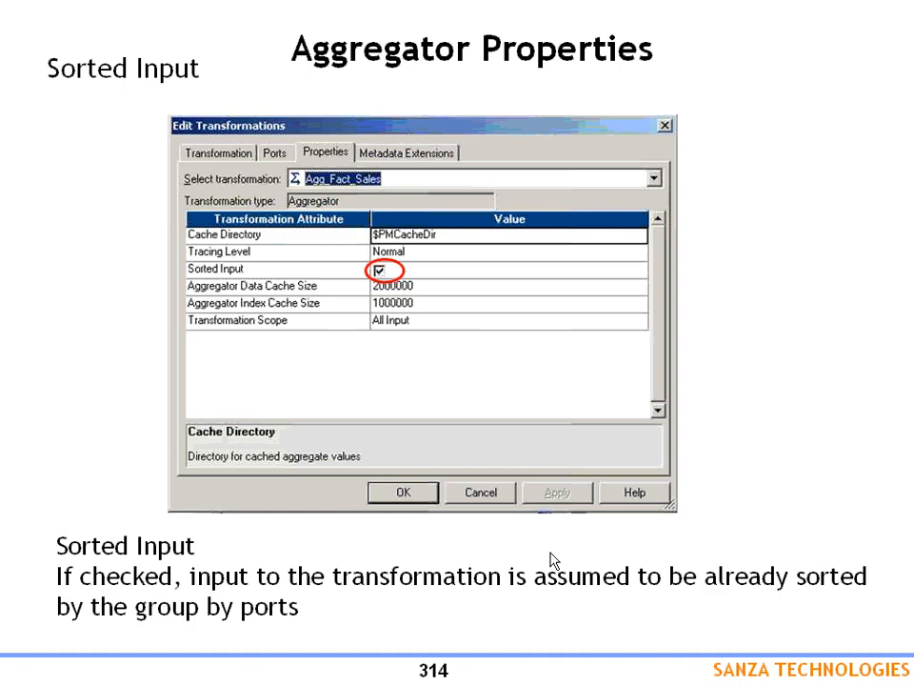
- Advance the PowerPoint slide show past Aggregator Properties to Business Case 12, and return to PowerCenter Designer
key(Right)
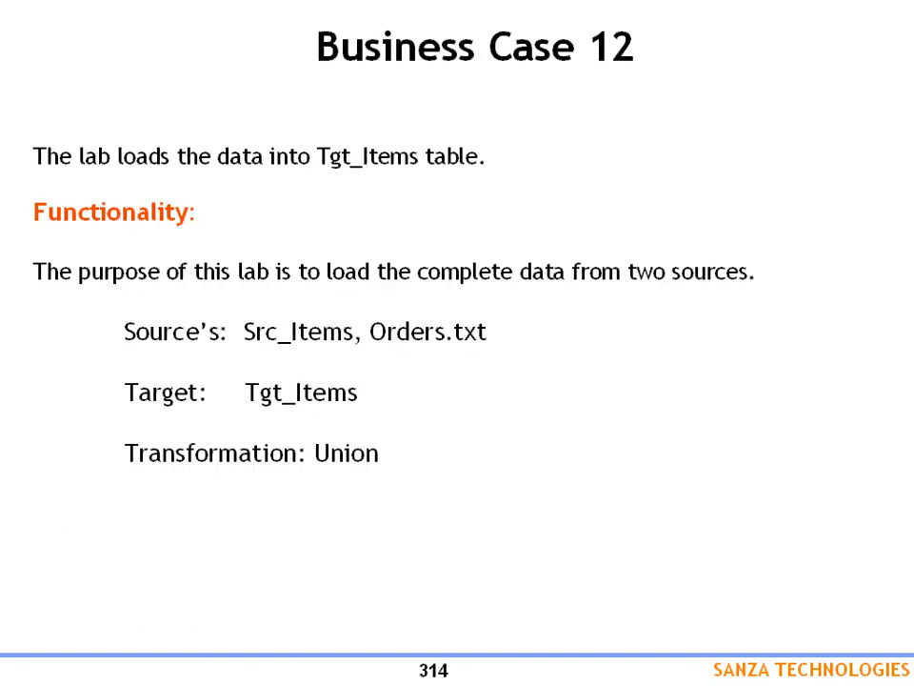
key(Right)
key(alt+Tab)
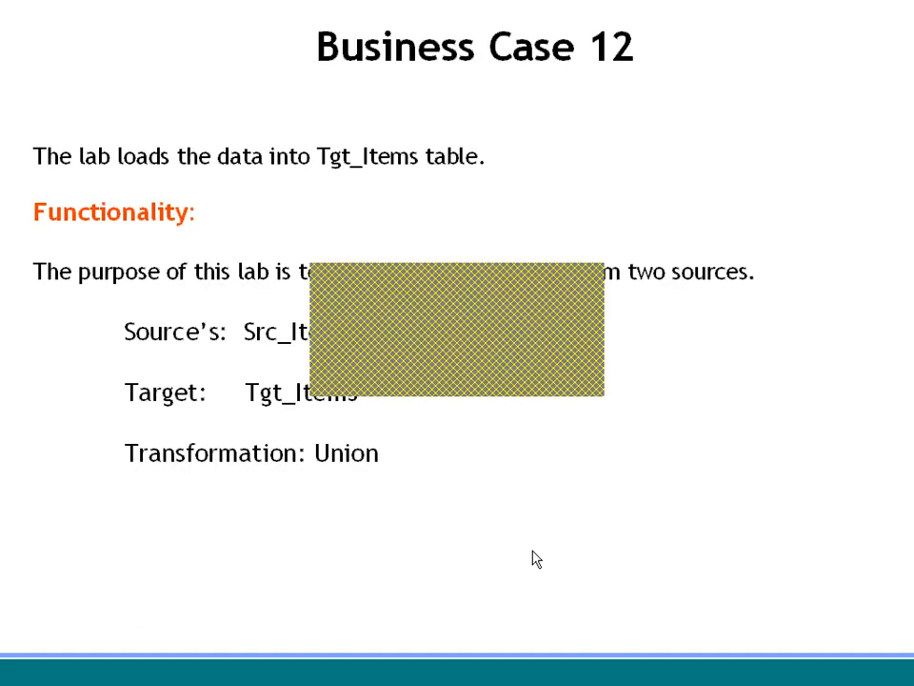
- Accept the aggregator's properties, save the mapping and iconize Agg_Tgt_Sales
click(513, 523)
key(ctrl+s)
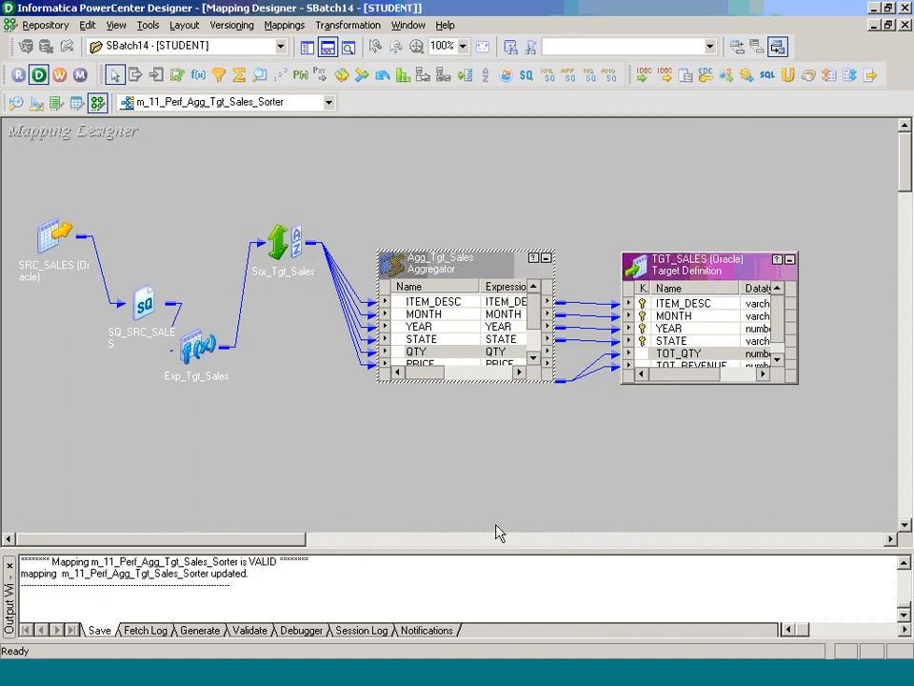
click(546, 257)
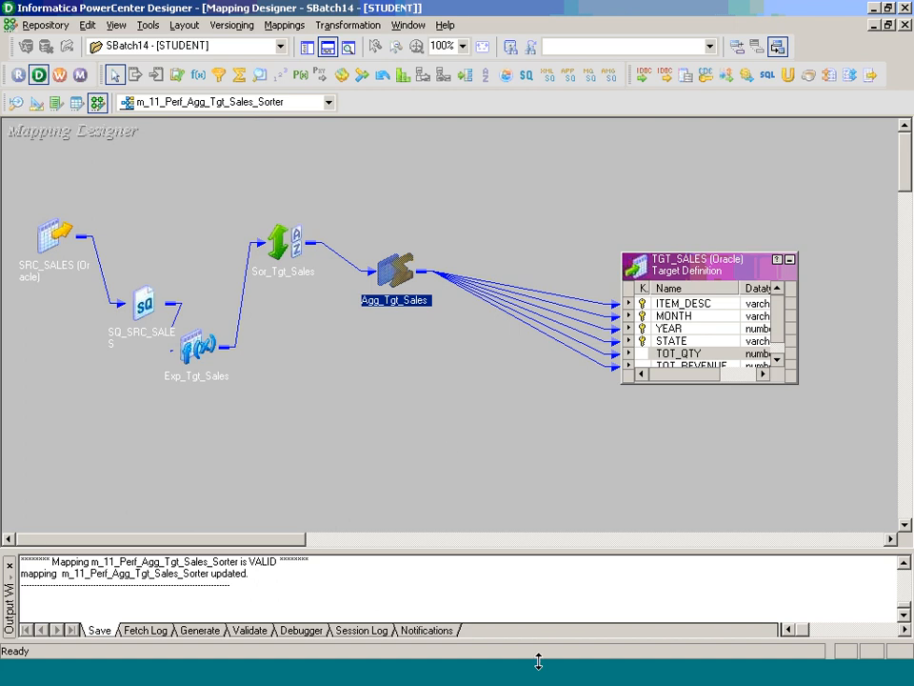
- Return to the PowerPoint presentation, leave the running show and start it again from the Aggregator Cache slide 276
click(398, 678)
click(414, 644)
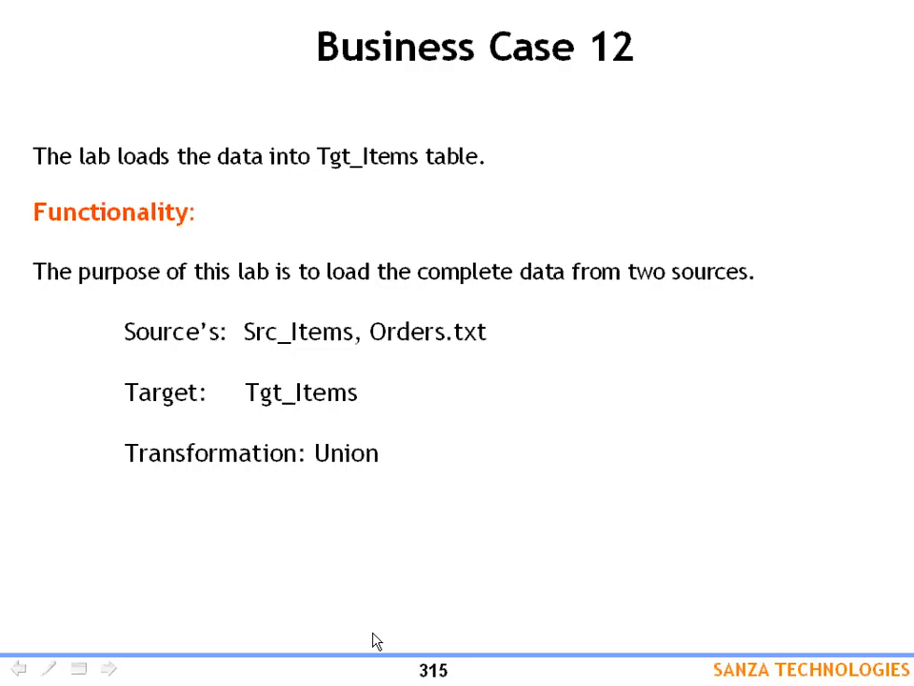
key(Escape)
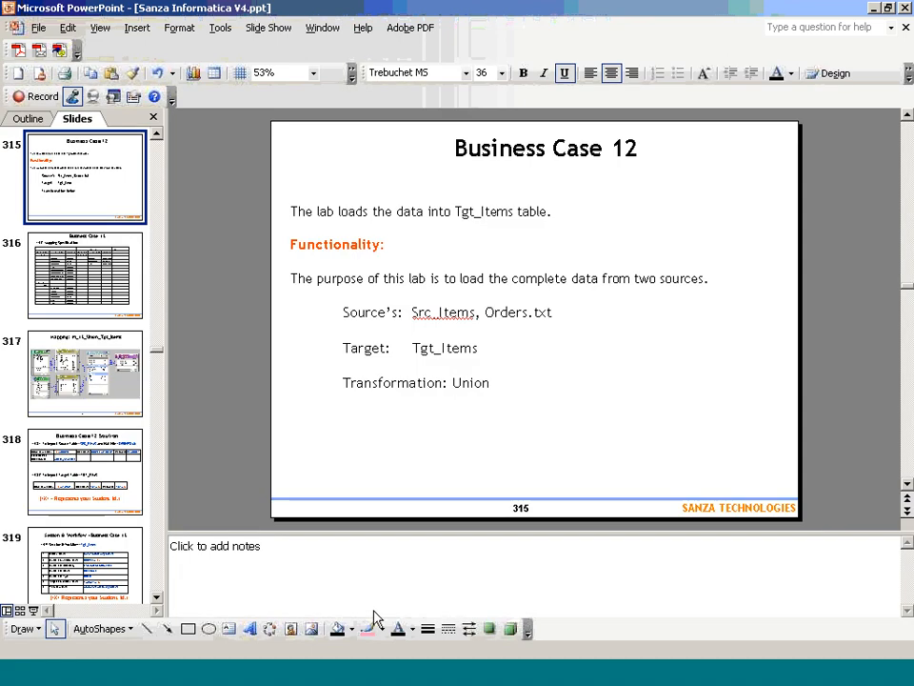
click(157, 231)
drag(158, 231, 158, 230)
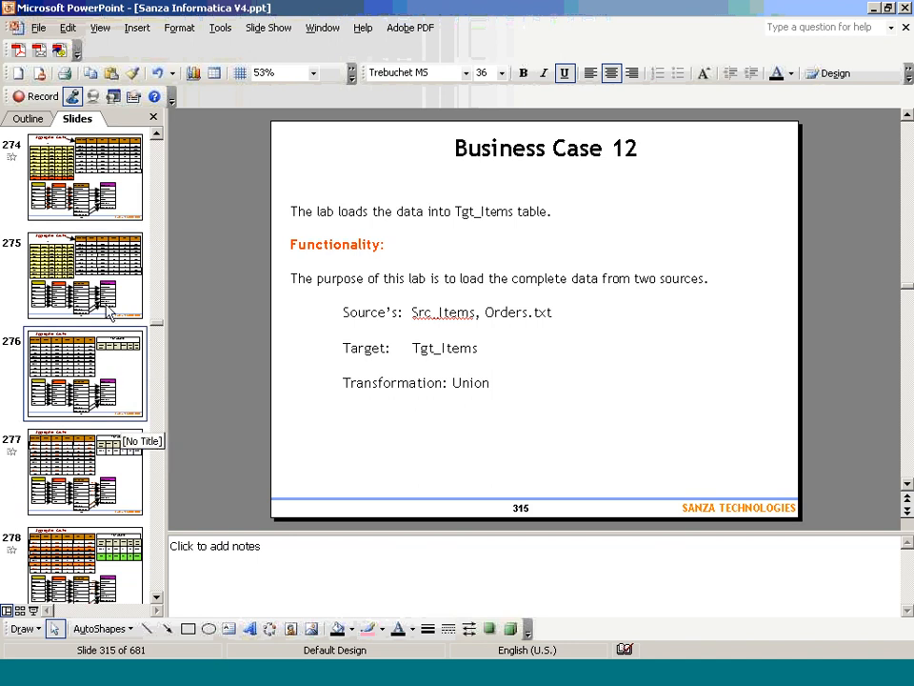
click(132, 188)
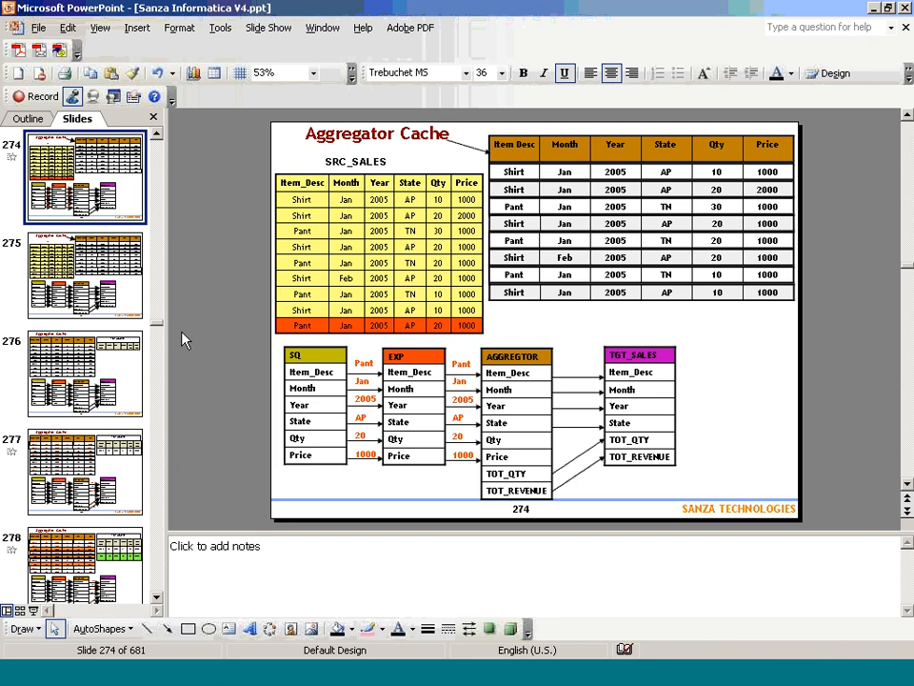
click(130, 303)
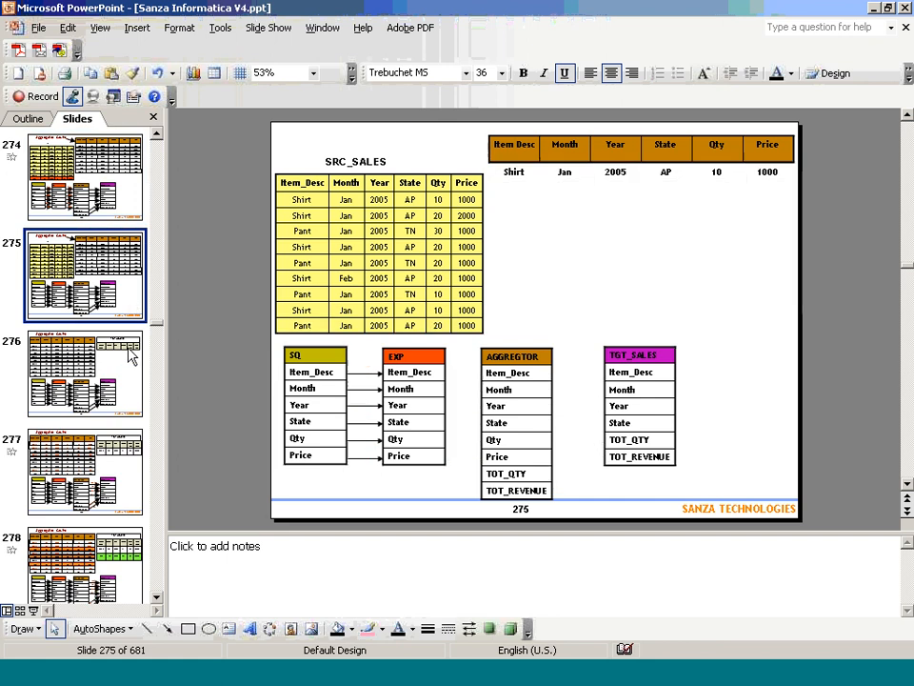
click(134, 377)
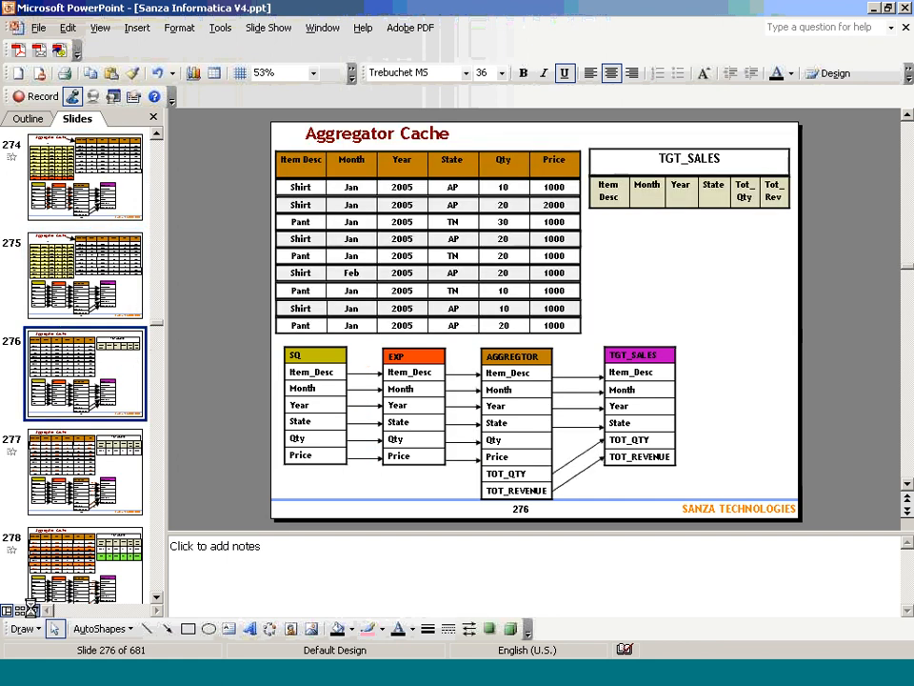
click(33, 611)
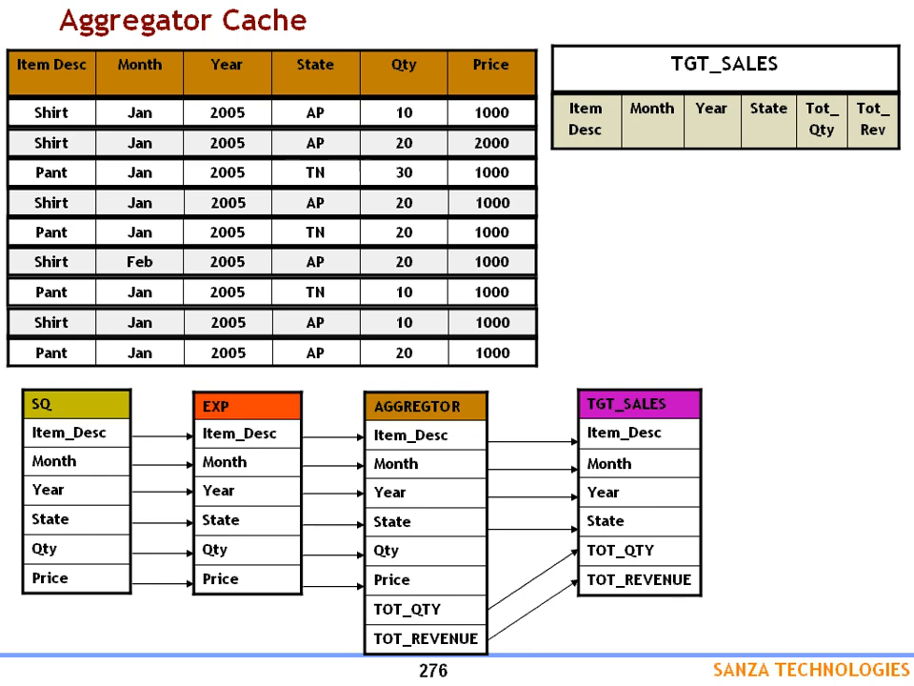
- Switch to the Paint notes and start a sample row with SHIRT, JAN, 2005 and AP below the cache note
key(alt+Tab)
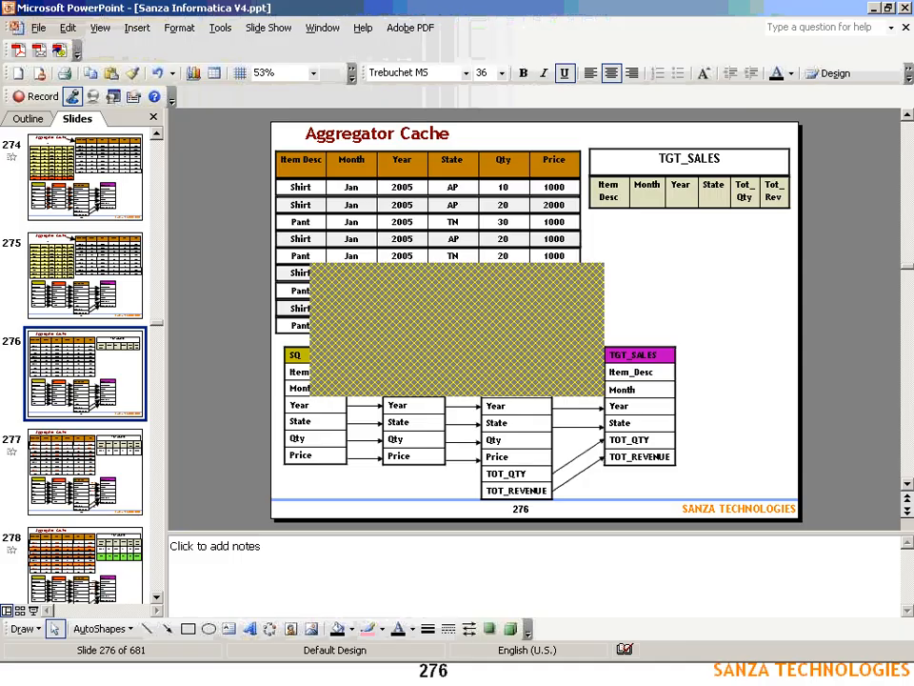
key(Return)
key(Return)
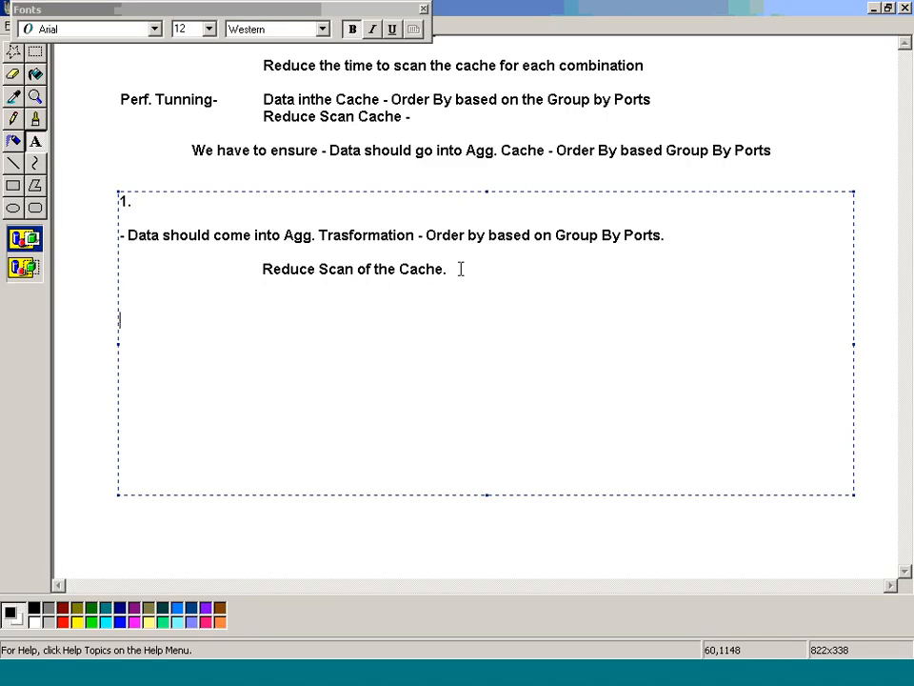
text(SHIRT      JANE)
key(BackSpace)
key(BackSpace)
text(N         )
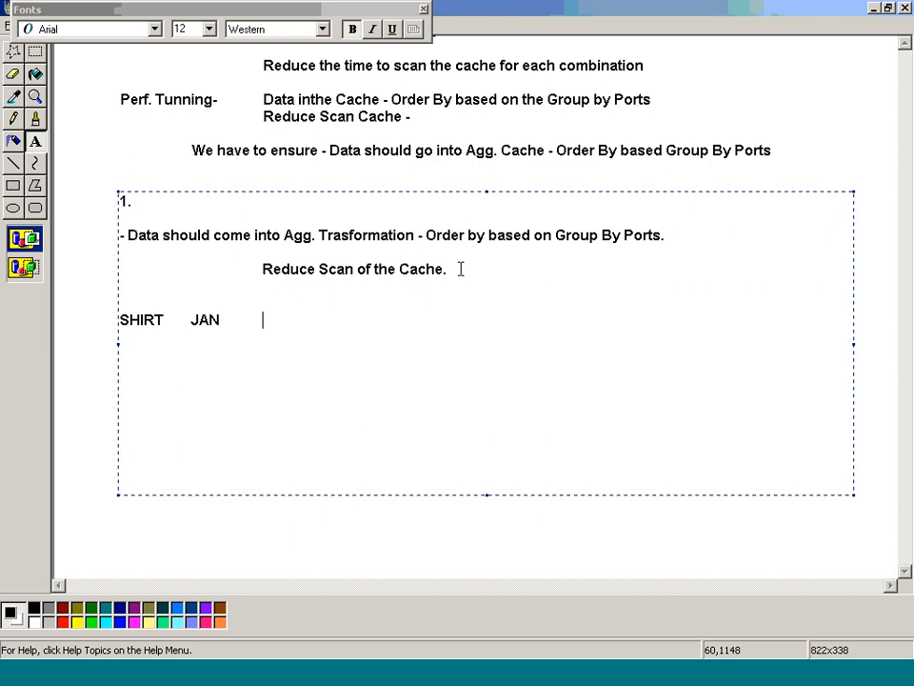
text(2005      AP)
- Consult the Aggregator Cache slide and complete the SHIRT row in the Paint notes with 30 and 50000
key(alt+Tab)
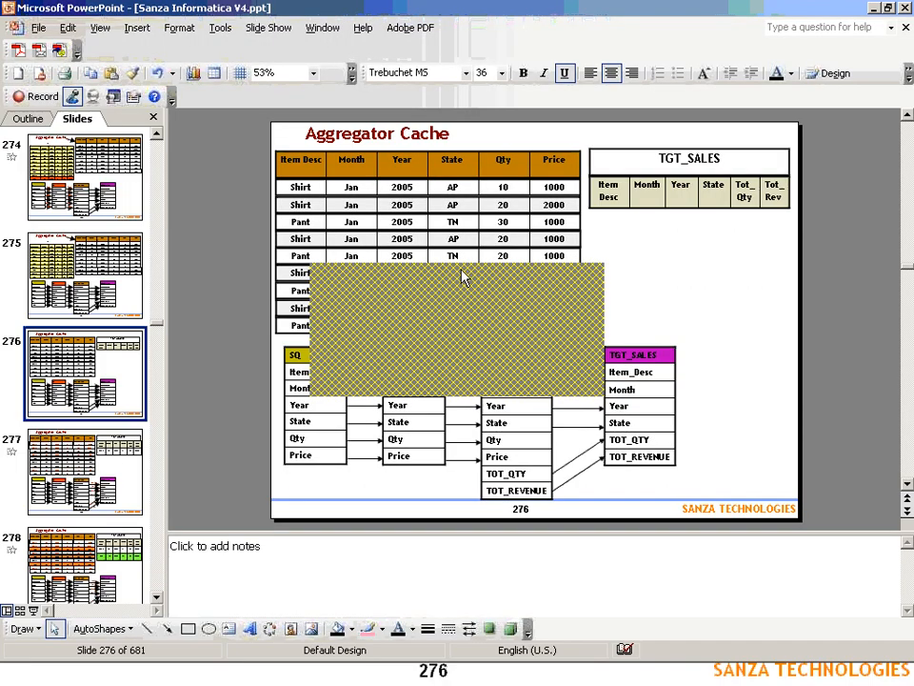
key(shift+F5)
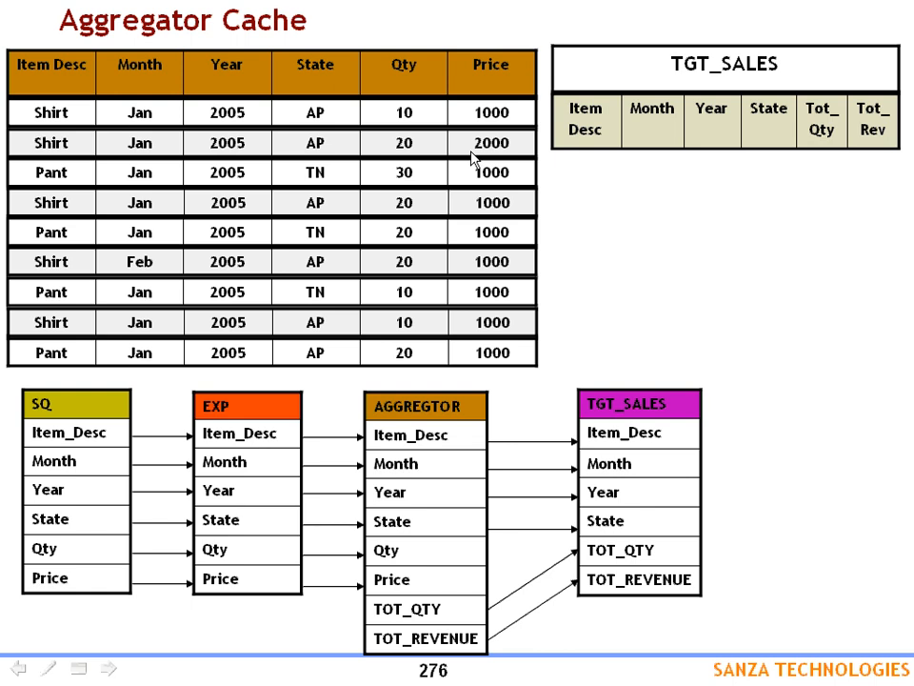
click(453, 218)
key(Escape)
key(alt+Tab)
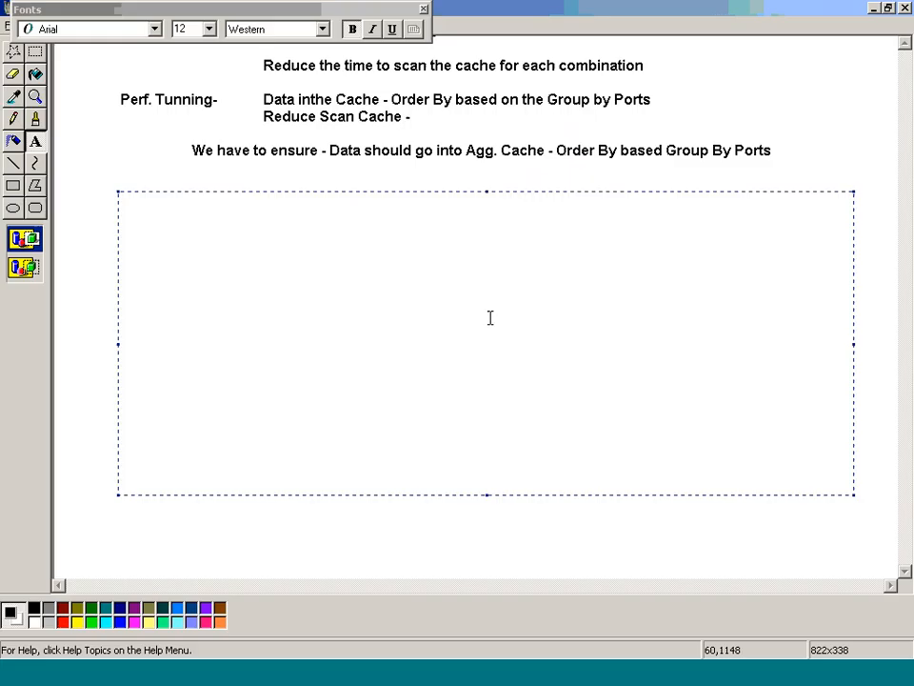
text(30)
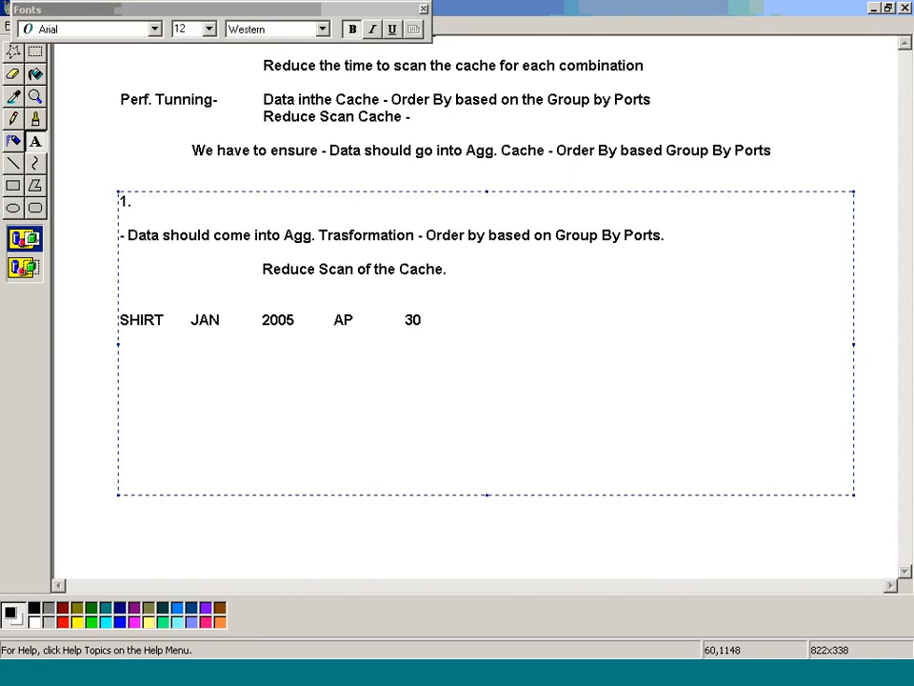
key(Tab)
text(50000)
key(Return)
- Mark the first three cache rows on the PowerPoint slide with the red Felt Tip Pen, crossing the Pant row
key(alt+Tab)
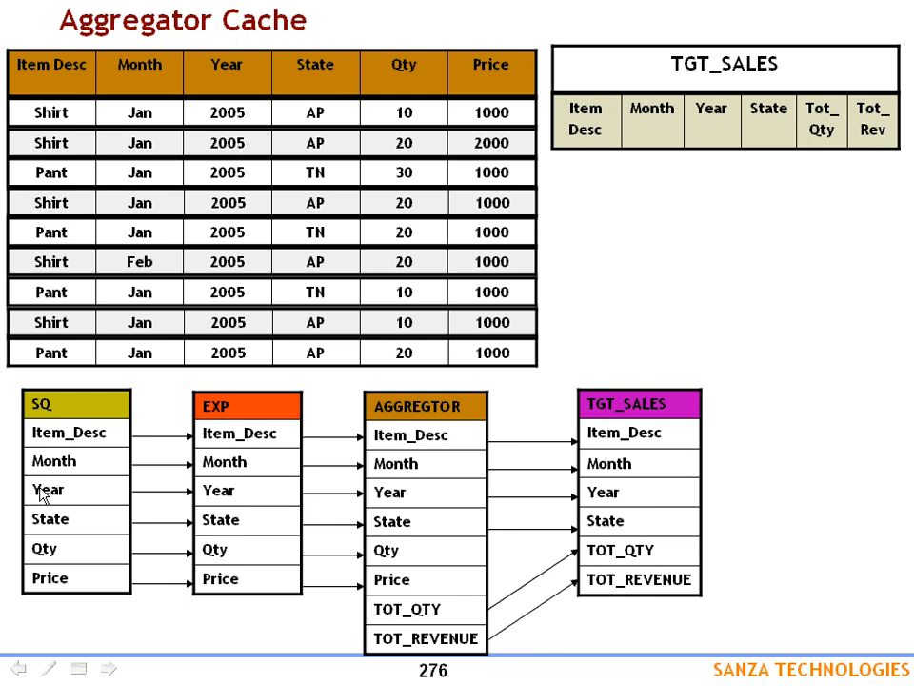
click(46, 669)
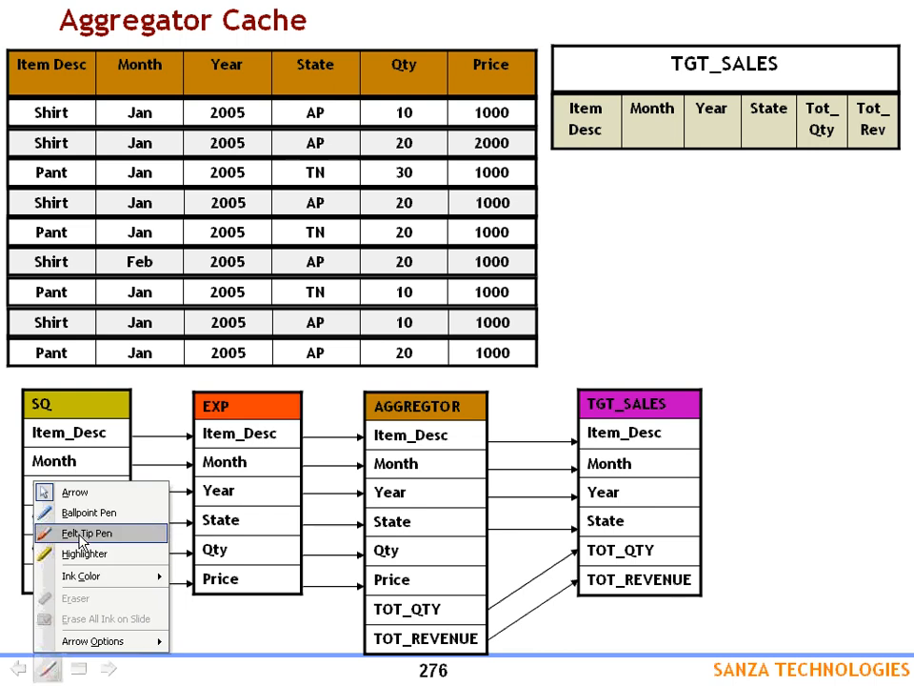
click(48, 534)
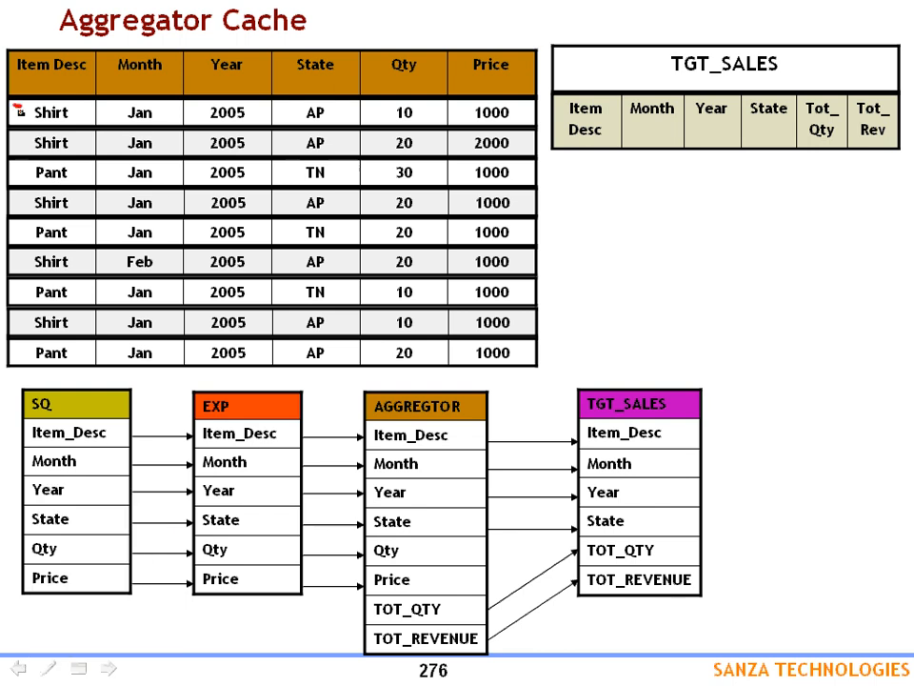
mouse_move(14, 105)
mouse_down()
mouse_move(38, 144)
mouse_move(21, 180)
mouse_move(10, 180)
mouse_up()
- Switch to the Paint notes and start a second sample row with PANT, JAN, 2005 and AP
key(alt+Tab)
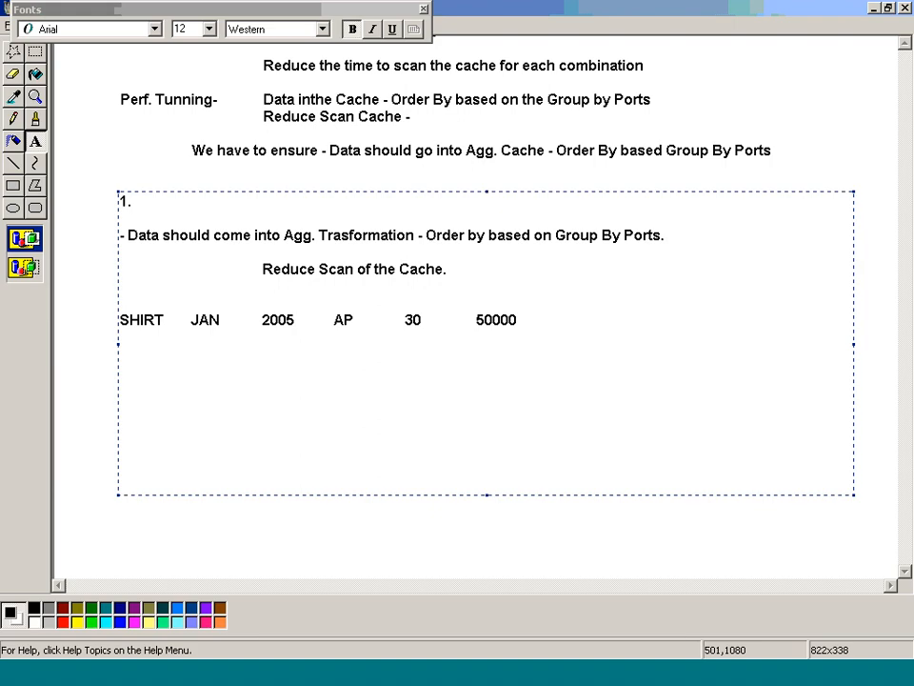
key(Return)
text(PANT)
key(Tab)
text(JAN)
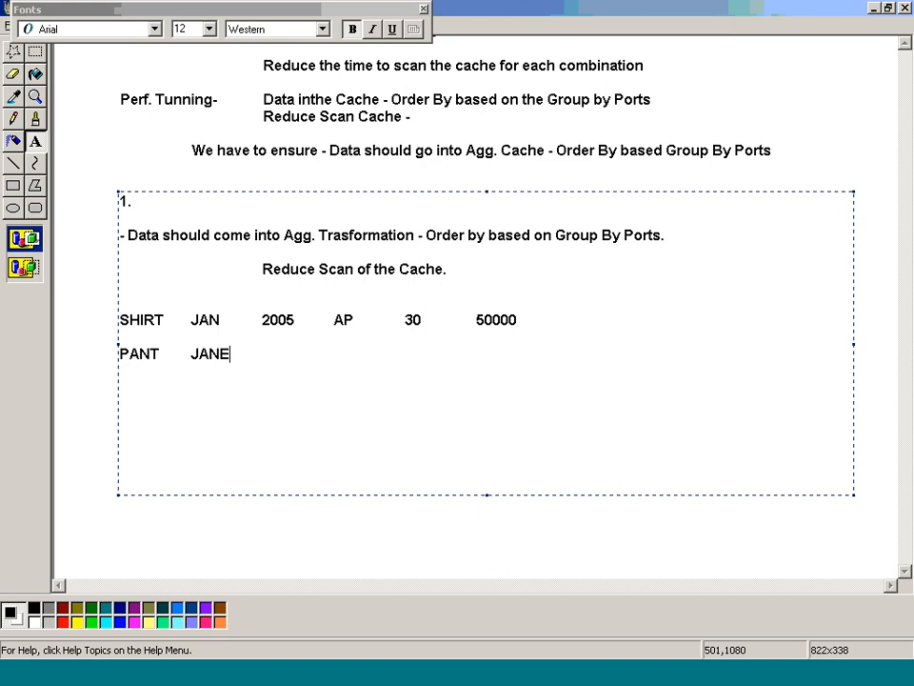
key(Tab)
text(205)
key(BackSpace)
text(05)
key(Tab)
text(AP)
key(Tab)
- Change the state in the PANT row to TN and return to the Aggregator Cache slide in PowerPoint
key(alt+Tab)
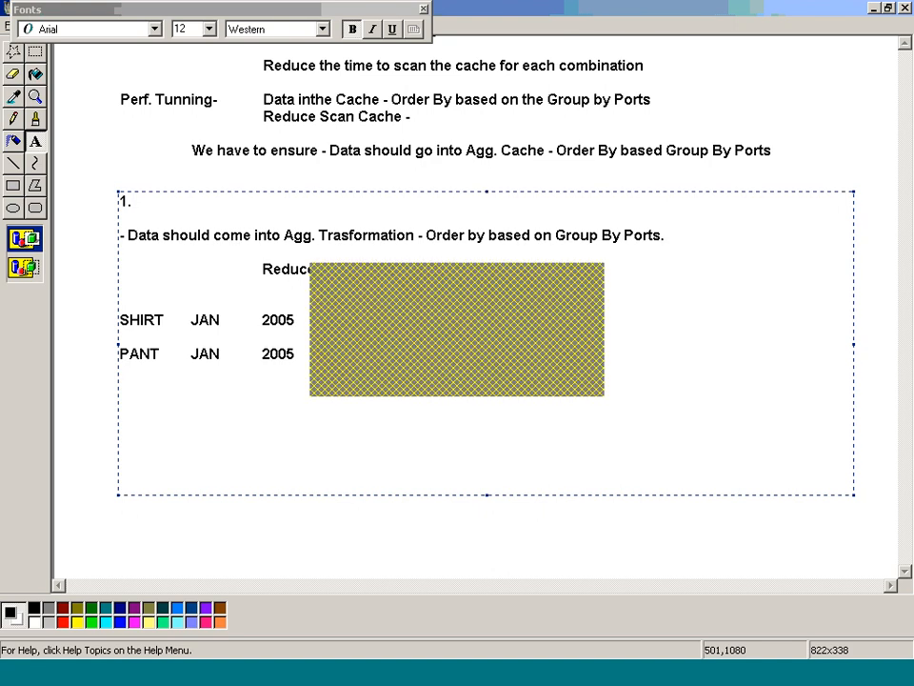
key(alt+Tab)
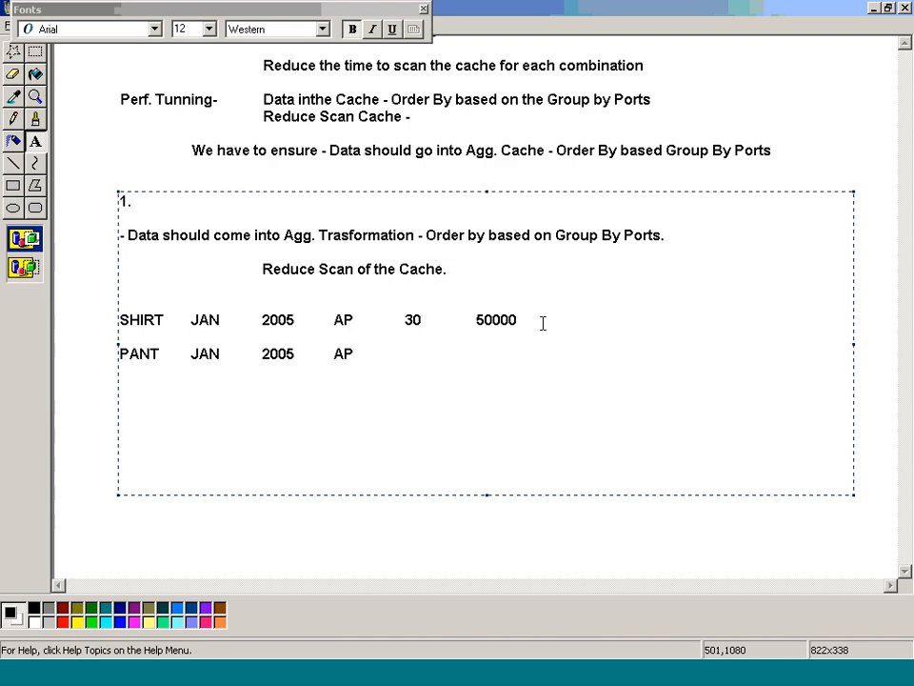
key(BackSpace)
key(BackSpace)
key(BackSpace)
text(TN)
key(Tab)
key(alt+Tab)
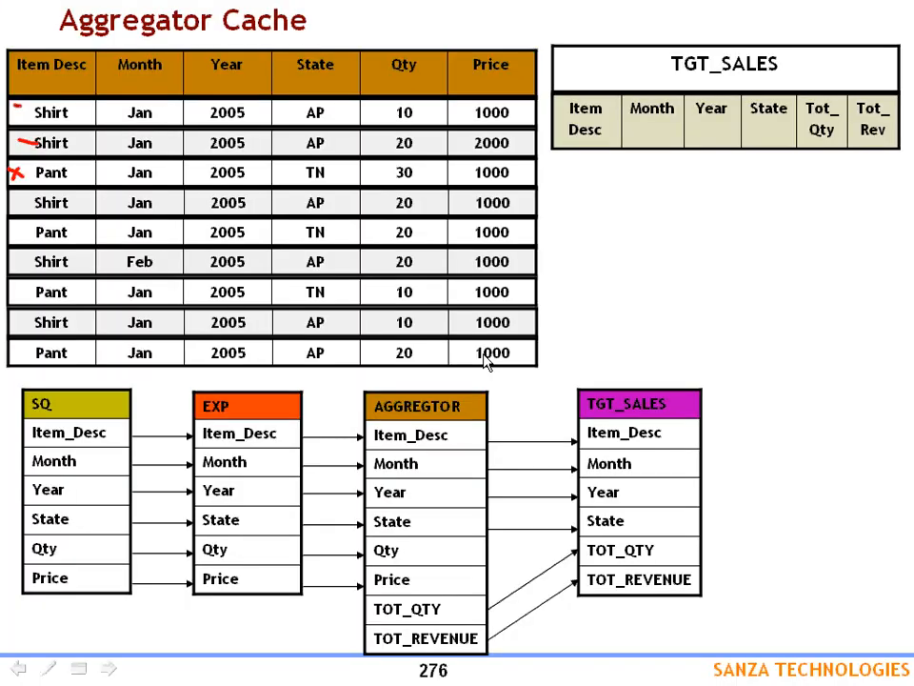
- Switch to the Paint notes and complete the PANT row with 30 and 30000
key(alt+Tab)
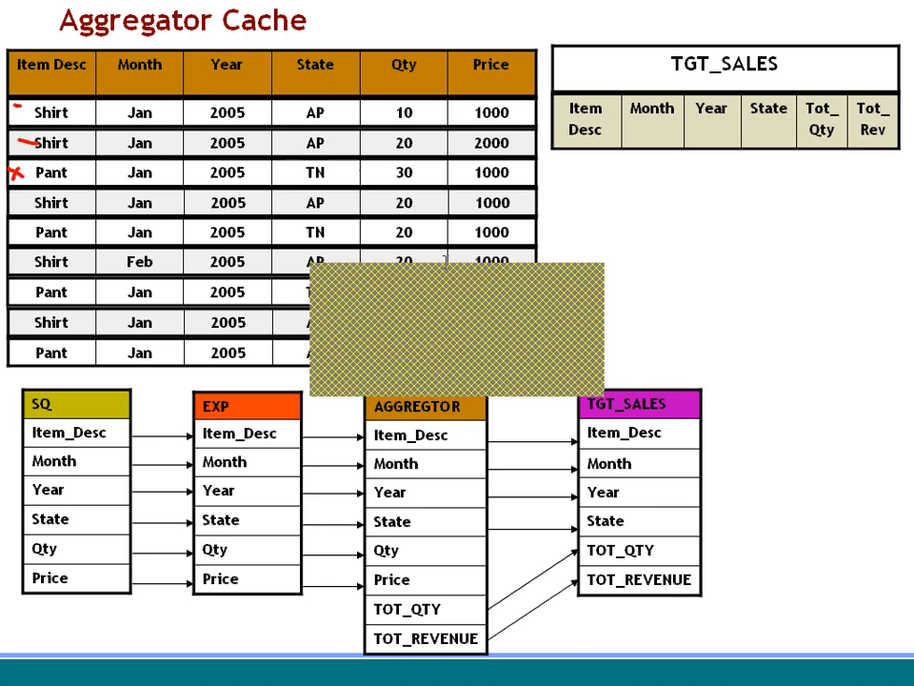
text(30)
key(Tab)
text(30)
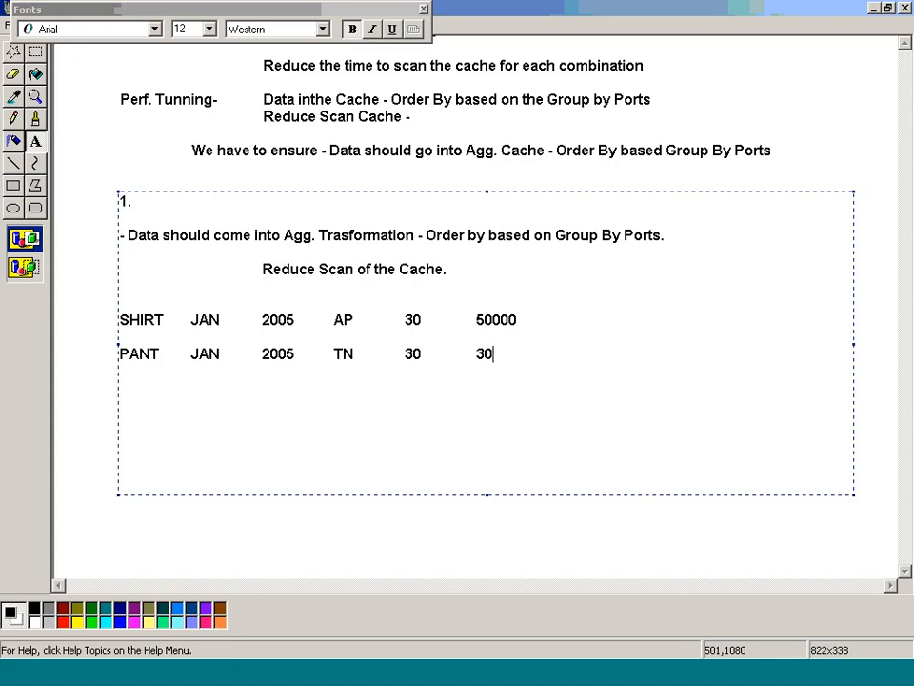
text(000)
- Return to the Aggregator Cache slide in PowerPoint and mark the fourth row, Shirt Jan 2005 AP, with red pen strokes
key(alt+Tab)
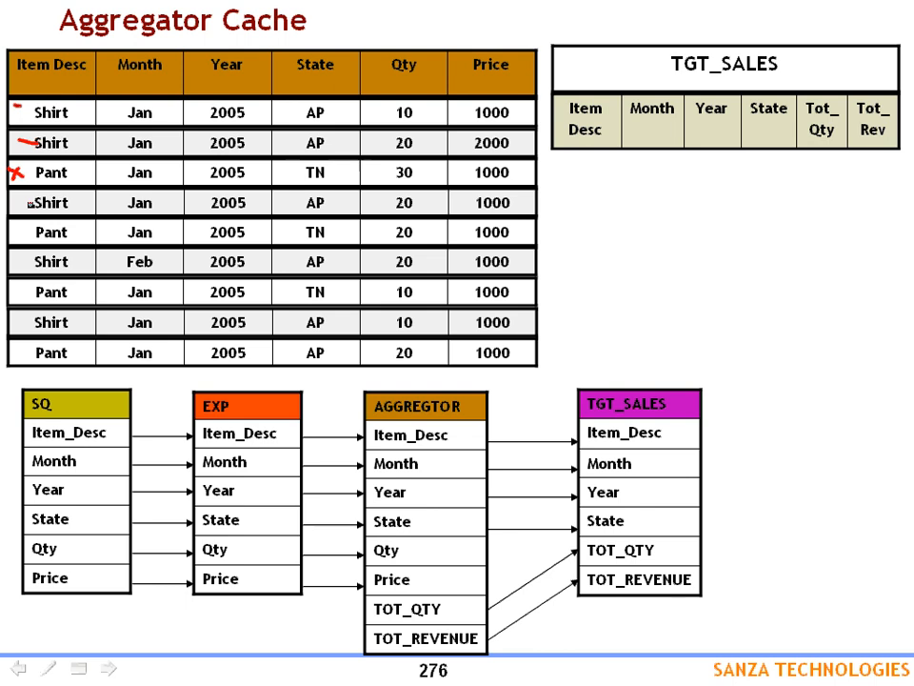
drag(5, 203, 24, 202)
drag(2, 217, 68, 218)
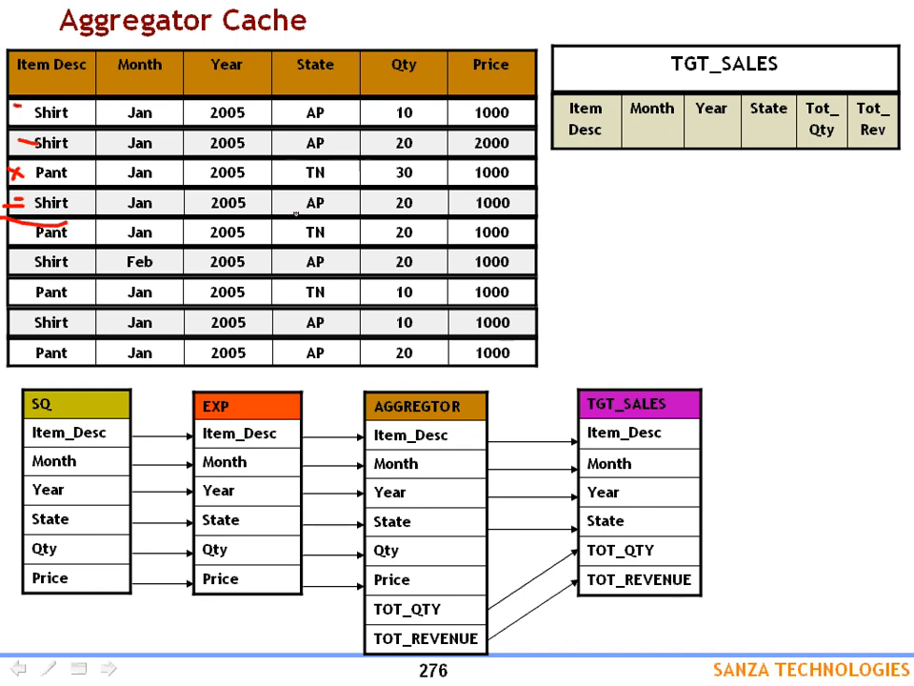
- Switch to the Paint notes and start a third sample row with SHIRT below the PANT row
key(alt+Tab)
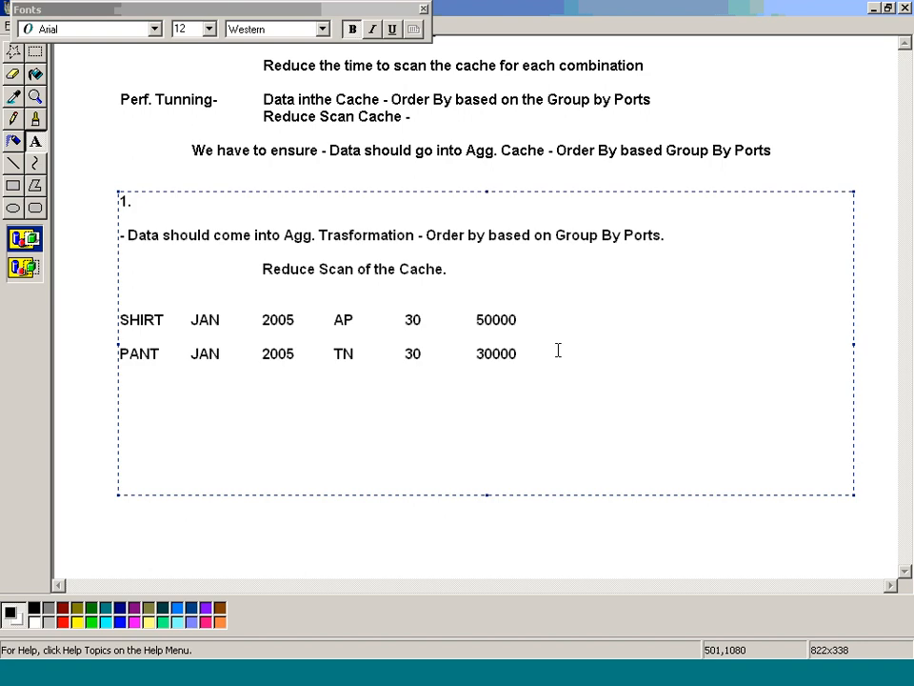
key(Return)
text(S)
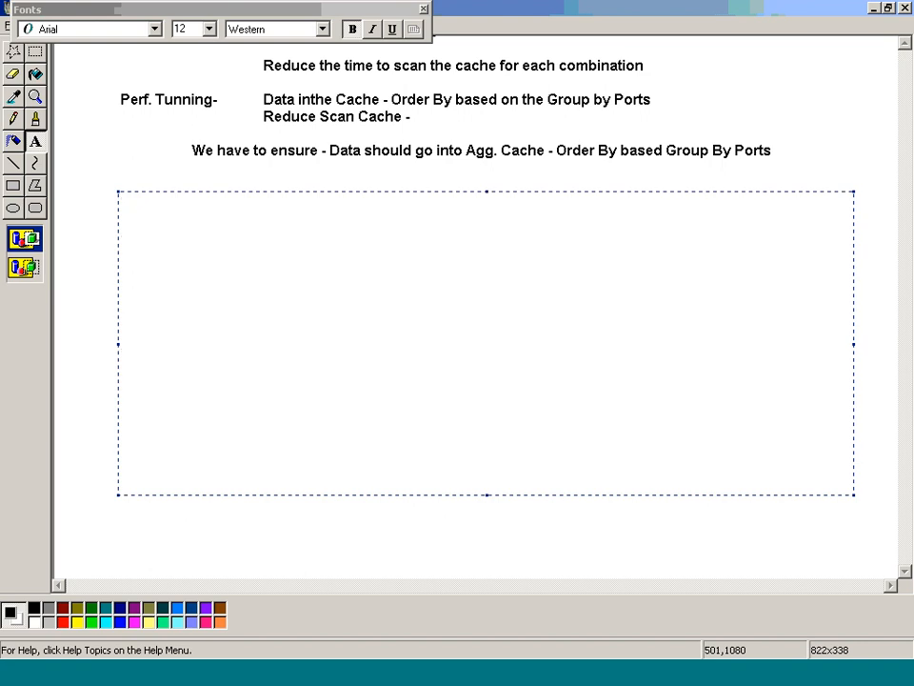
text(HIRTQ)
key(Tab)
key(BackSpace)
key(BackSpace)
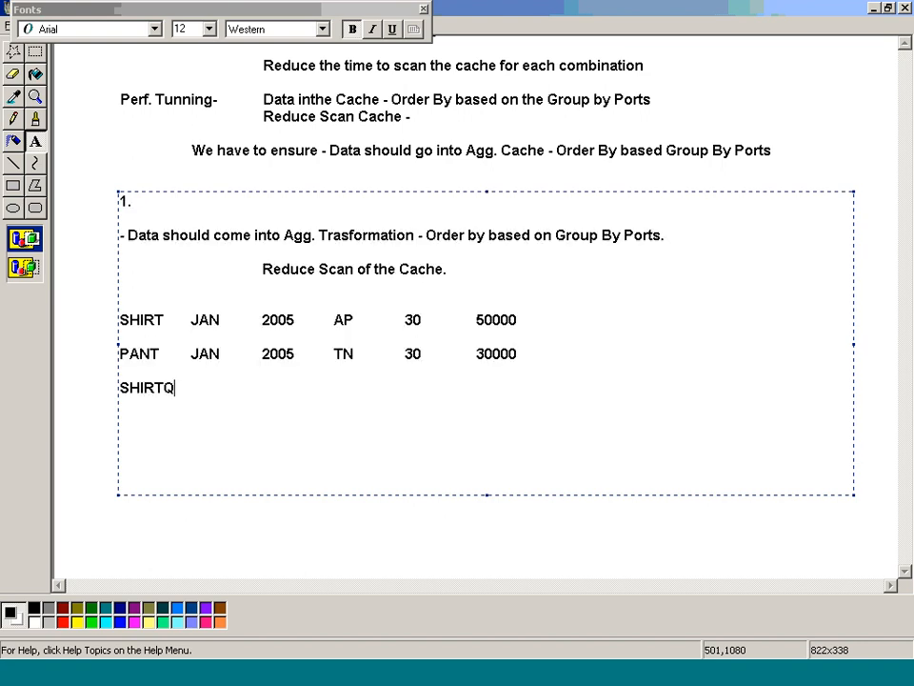
- Continue the third sample row with JAN, 2005 and AP
key(Tab)
text(JAN)
key(Tab)
text(200)
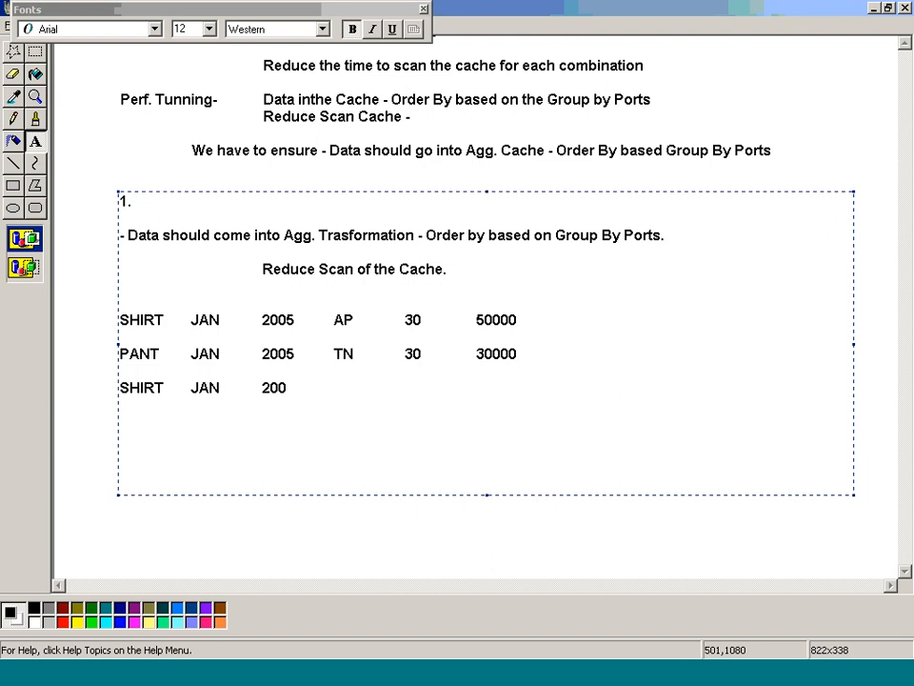
text(5)
key(Tab)
text(APQ)
key(BackSpace)
key(Tab)
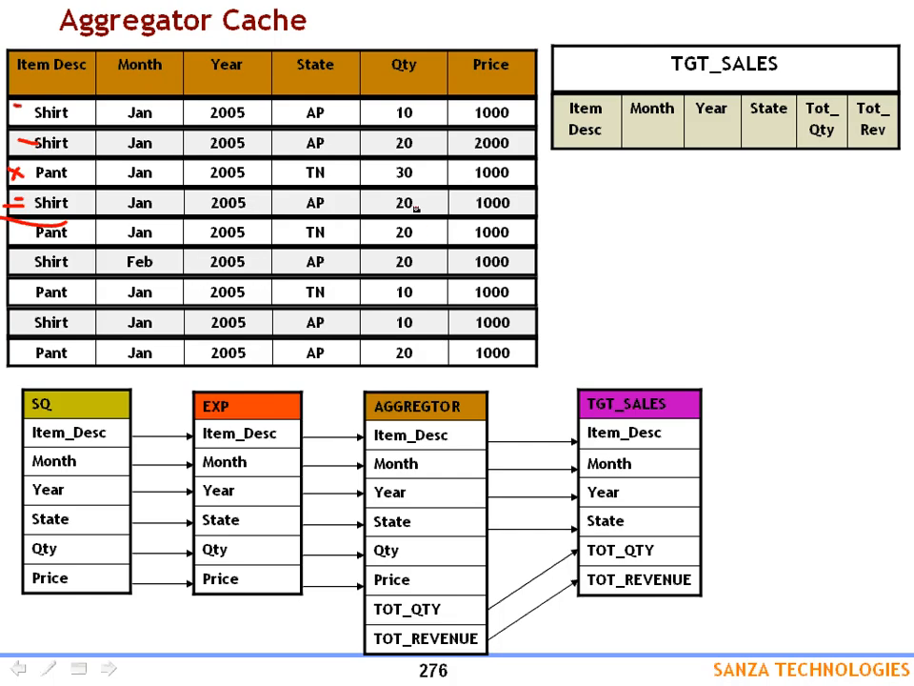
- Underline the fourth row's quantity and price on the PowerPoint slide, and complete the third row in the Paint notes with 20 and 20000
drag(391, 208, 406, 208)
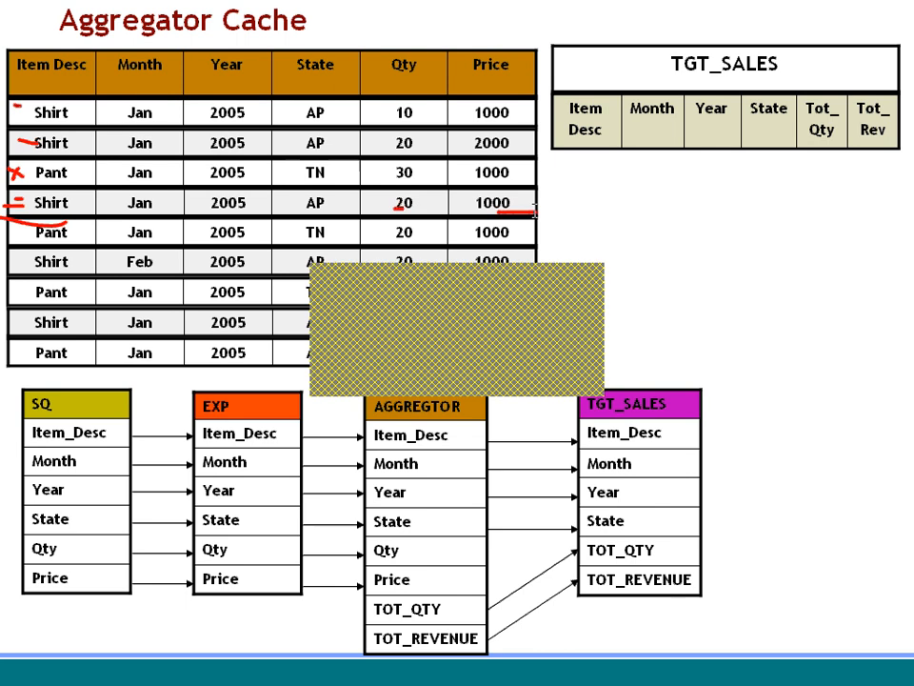
key(alt+Tab)
text(20)
key(Tab)
text(20000)
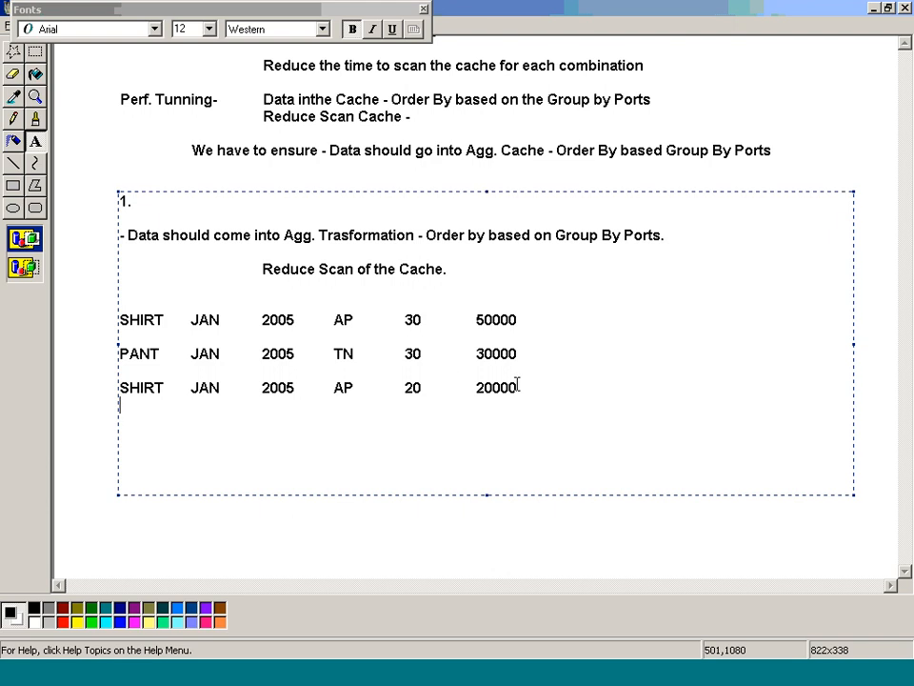
- Highlight the third and first sample rows in the notes to compare the two SHIRT entries
drag(517, 387, 408, 387)
key(shift+Home)
drag(559, 315, 120, 320)
key(Delete)
key(ctrl+z)
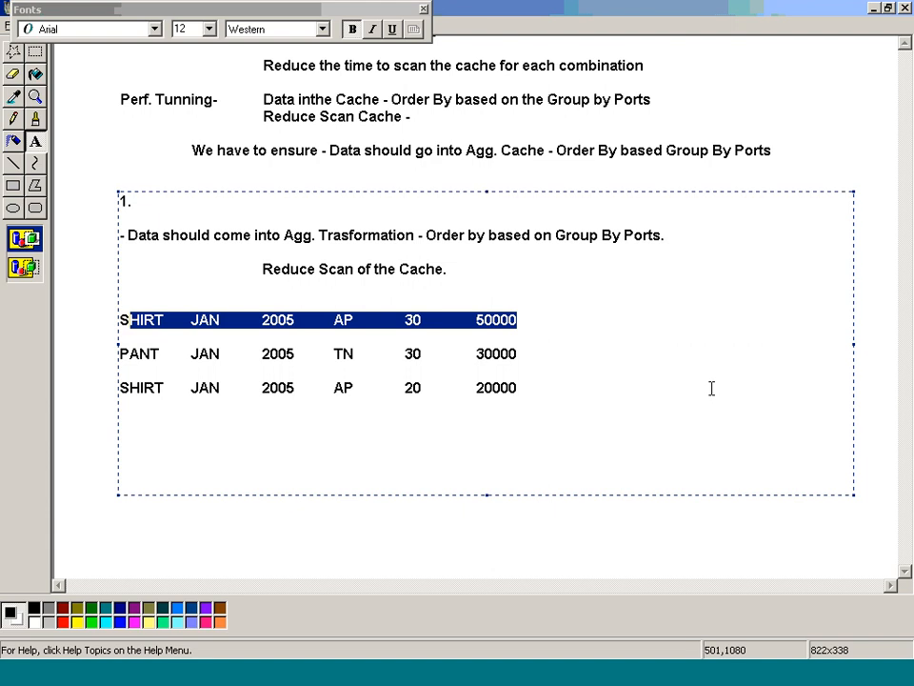
click(691, 400)
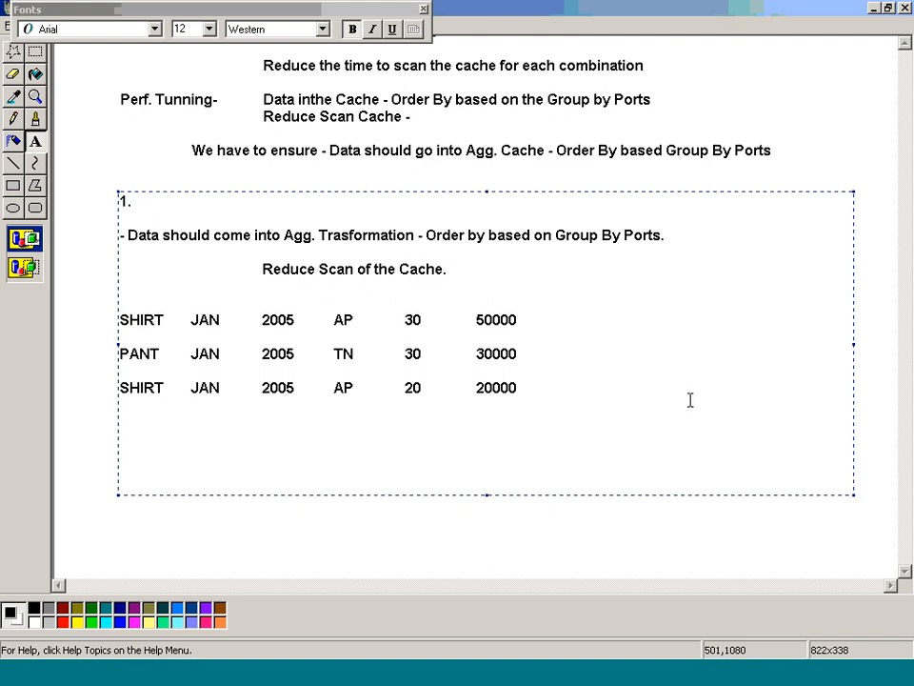
- Start a note below the sample rows reading "Enable - sorted input - agg."
key(Return)
text(Enable - s)
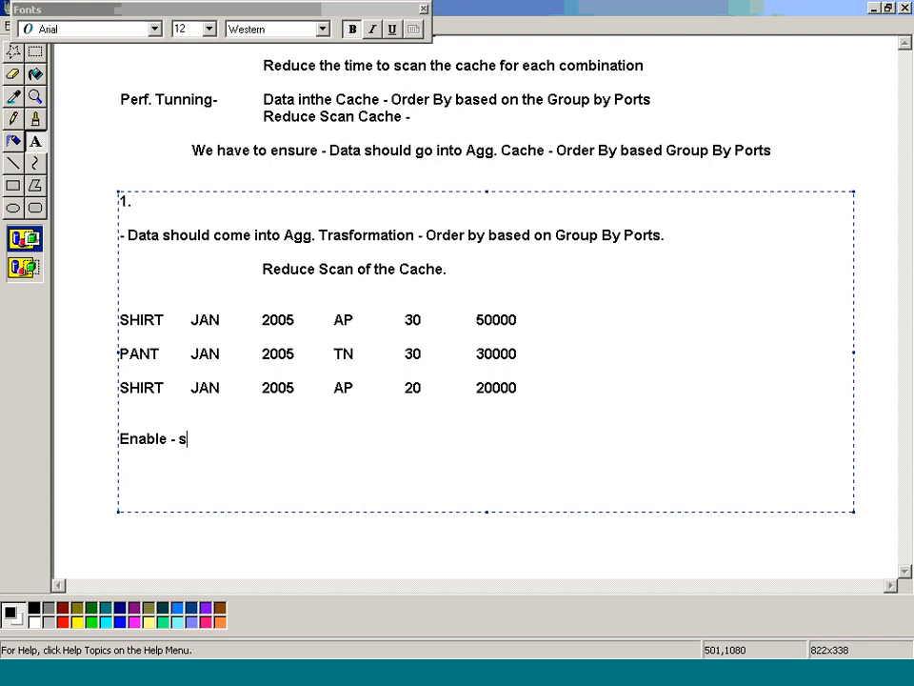
text(orted inut)
key(BackSpace)
key(BackSpace)
key(BackSpace)
text(put - agg.)
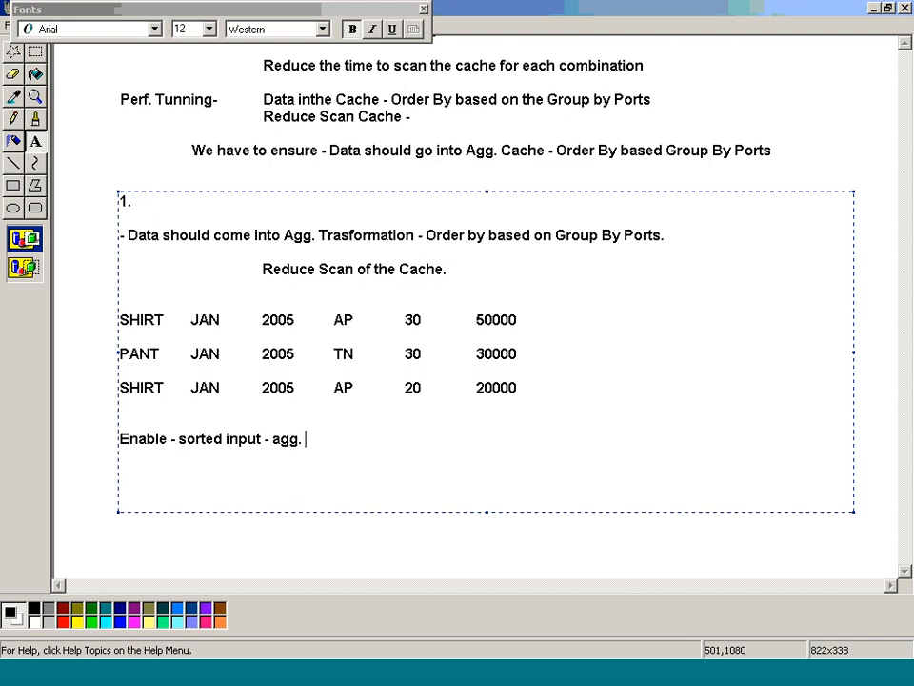
- Continue the note with "trans - YOu haven't ensured the data coming into Agg. Trans. - Order by based group by ports"
key(ctrl+z)
text(trans - YOu have)
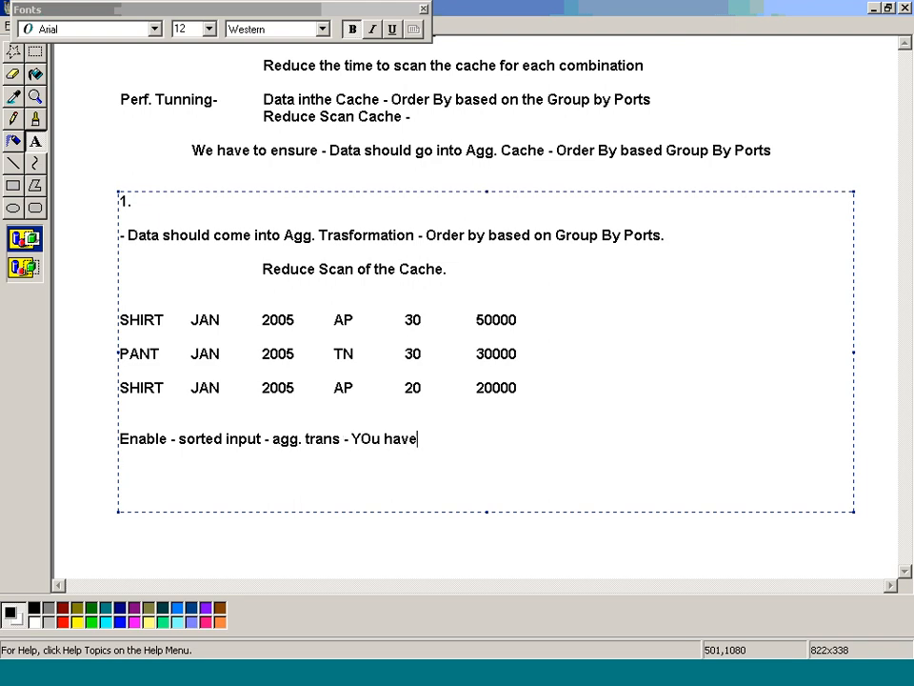
text(n't ensured the data c)
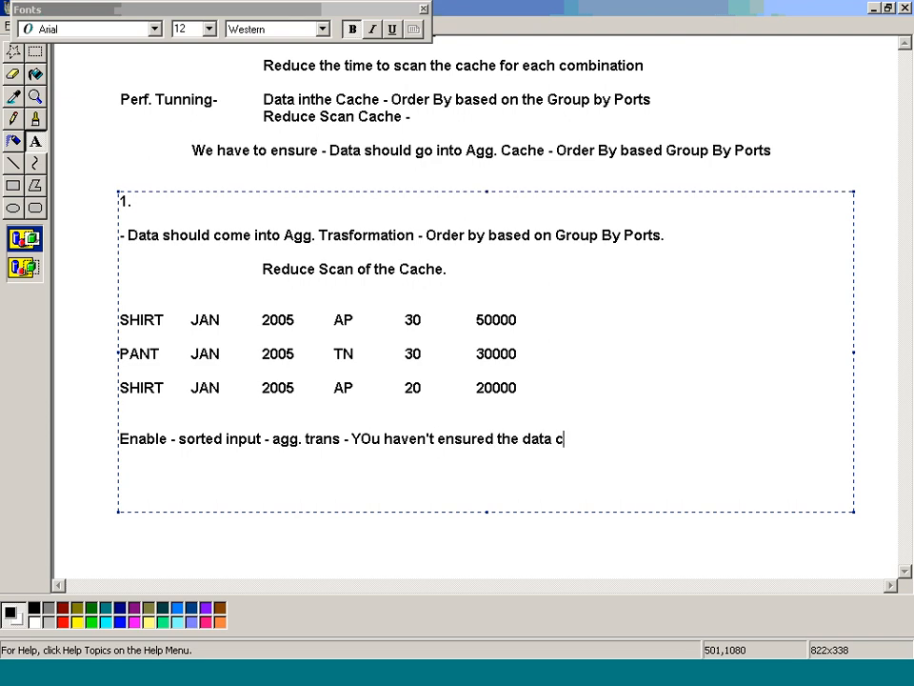
text(oming into Agg)
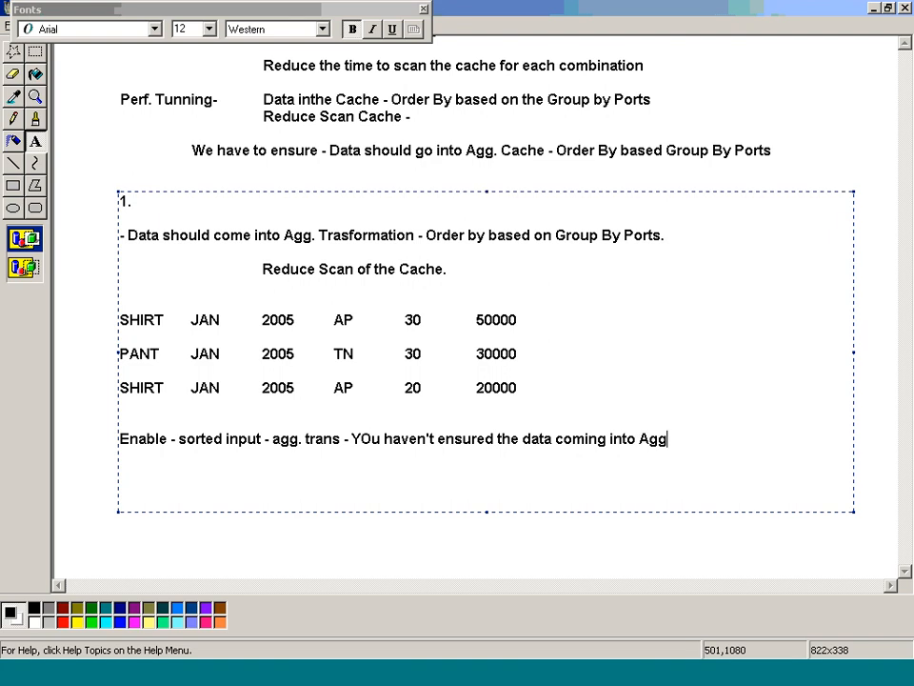
text(. Trans. - Order b)
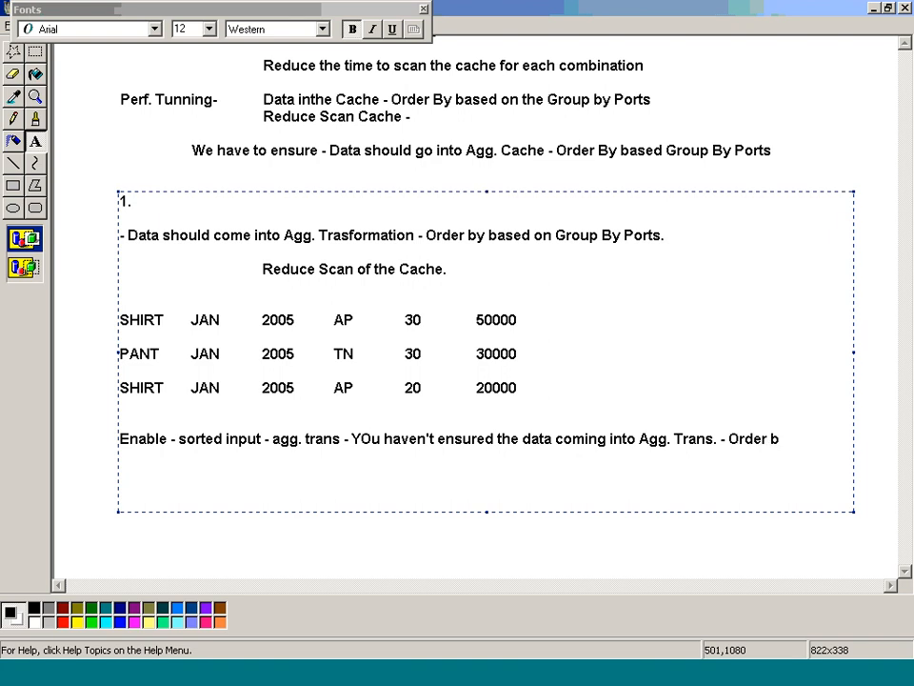
text(y based group by)
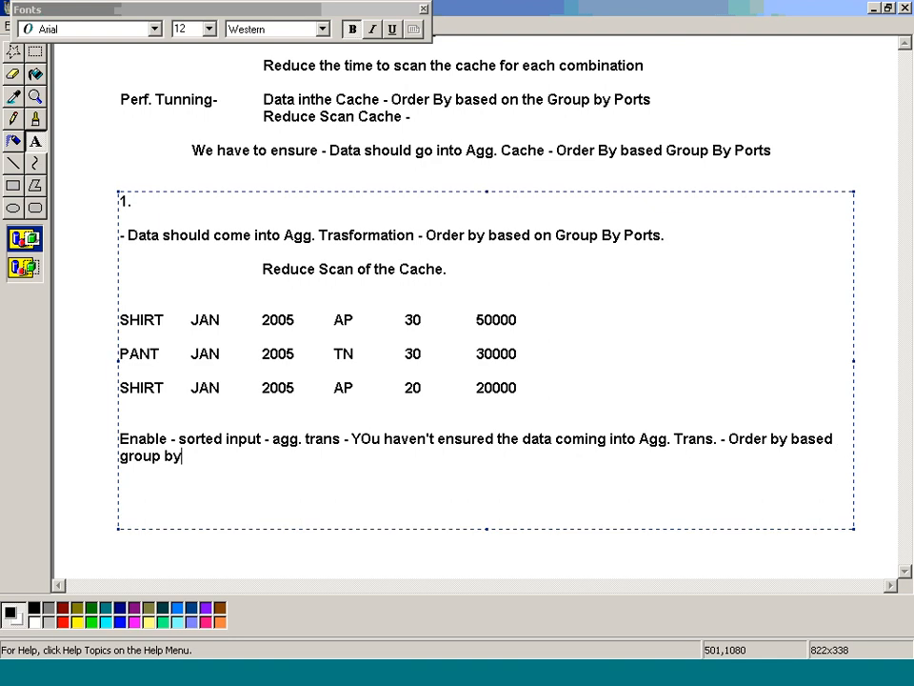
text( ports)
- Add the indented line "INCORRECT DATA" below the note and finish the text block
key(Return)
key(Return)
text(INCOR)
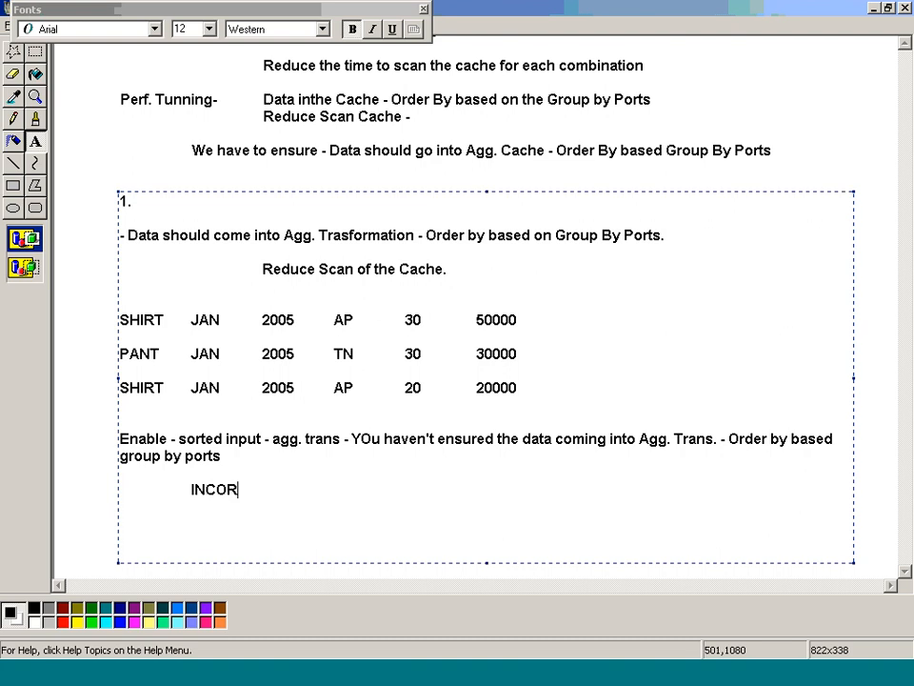
text(RECT DATA)
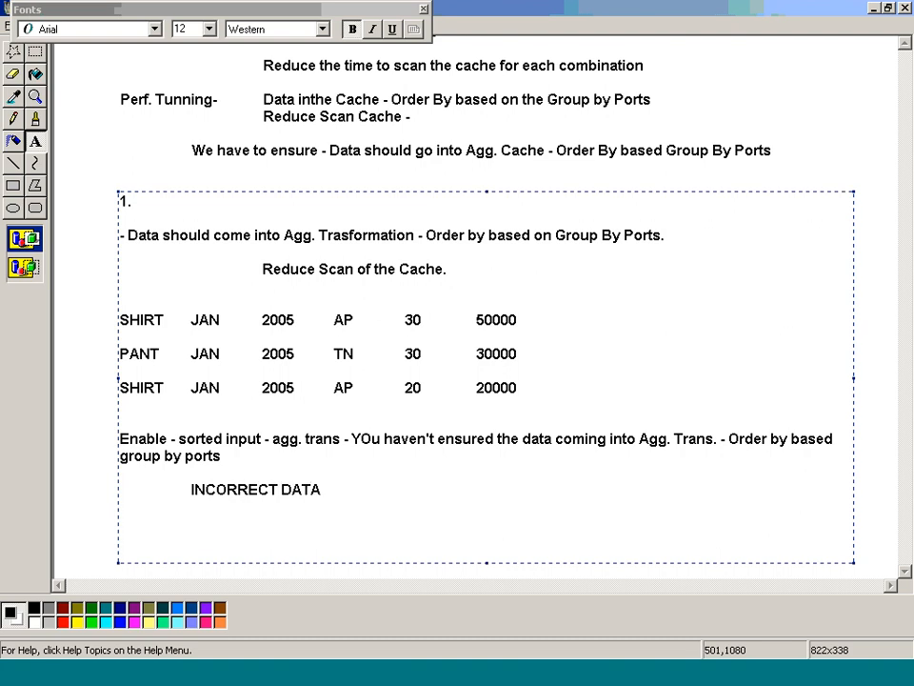
click(892, 449)
- Add a text block below INCORRECT DATA reading "Ensure - Sorted - Agg- but you haven't enable Sorted Input -"
scroll(892, 449, down, 5)
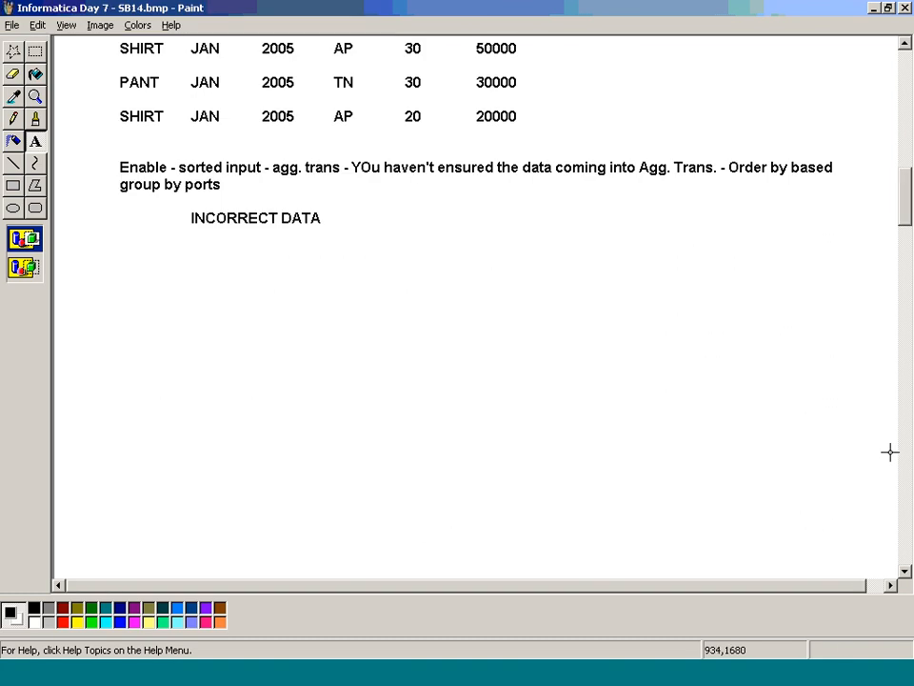
drag(114, 245, 733, 543)
text(Ensure )
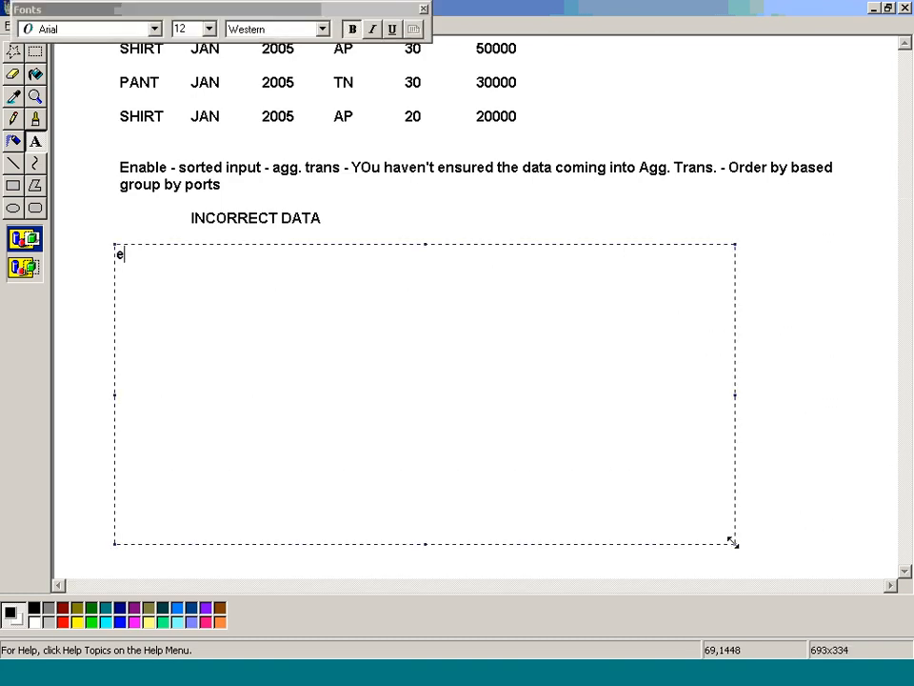
text(- Sorted - )
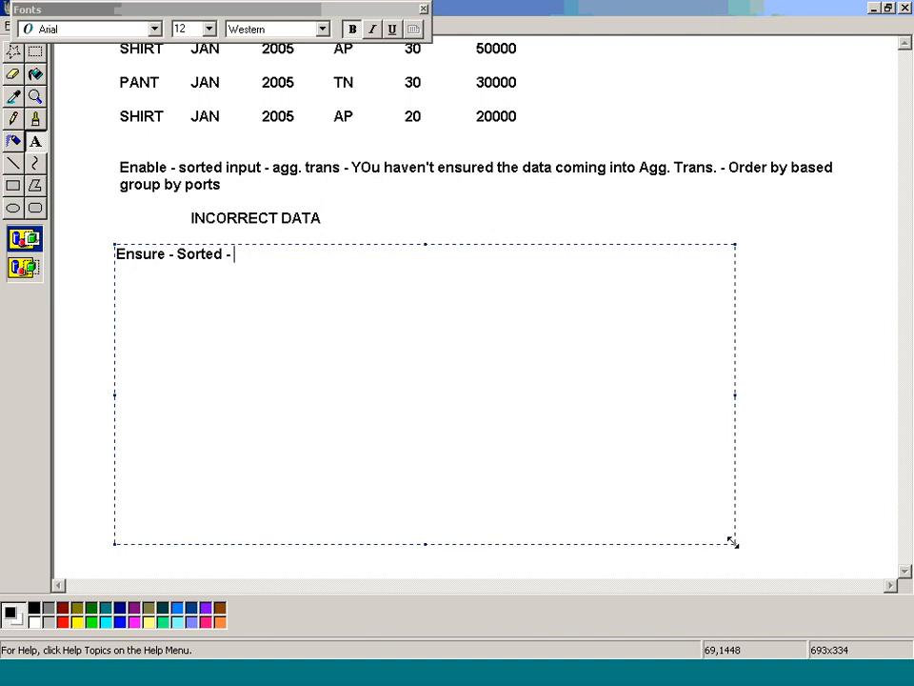
text(Agg- but you)
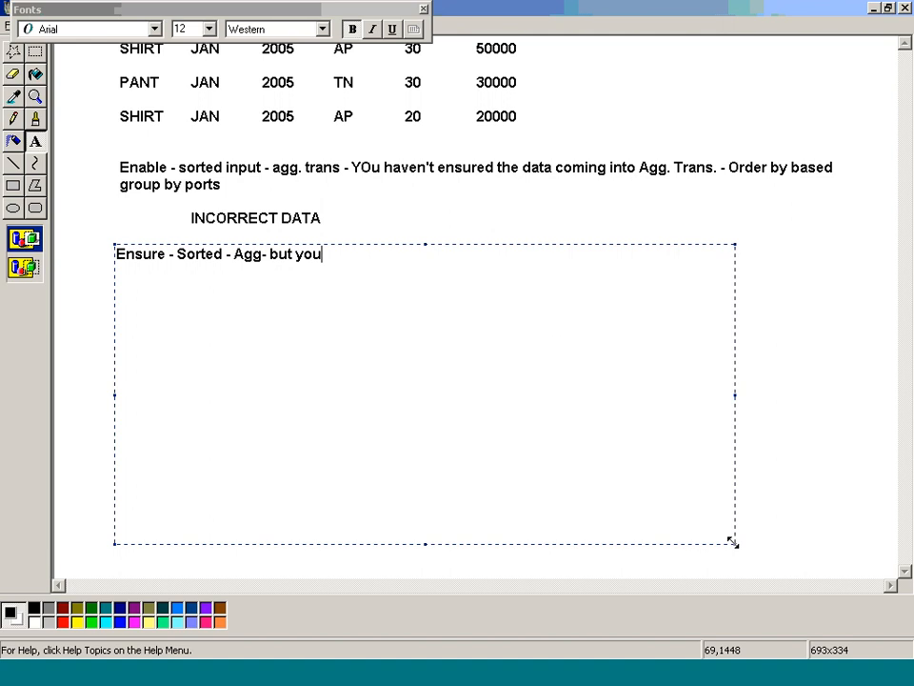
text( haven't ena)
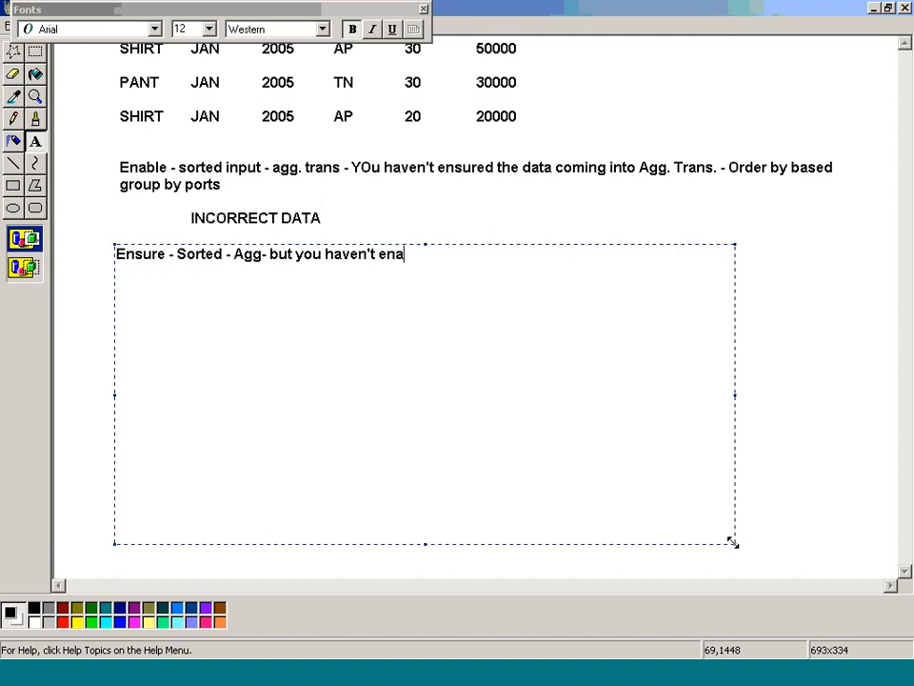
text(ble Sorted Inpu)
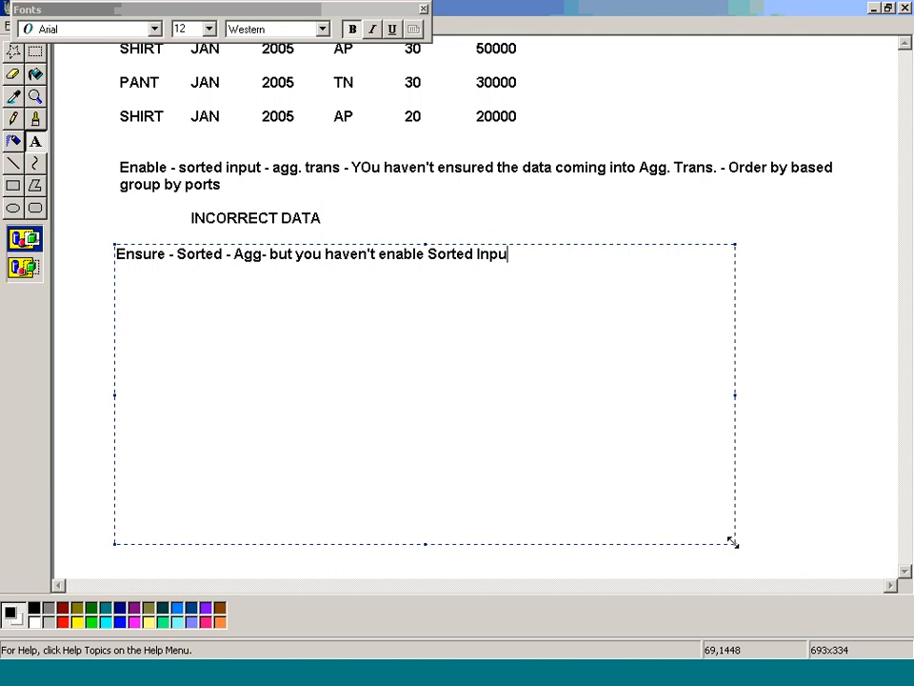
text(t -)
- Add the indented second line "then there is no change in the performance" to the new text block
key(Return)
text(then there)
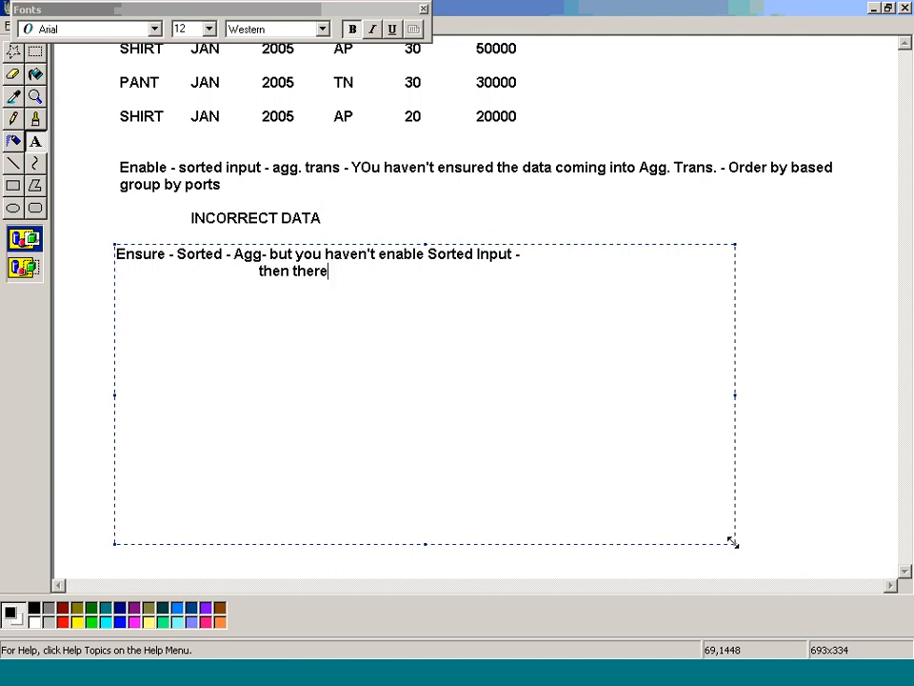
text( is no change in the p)
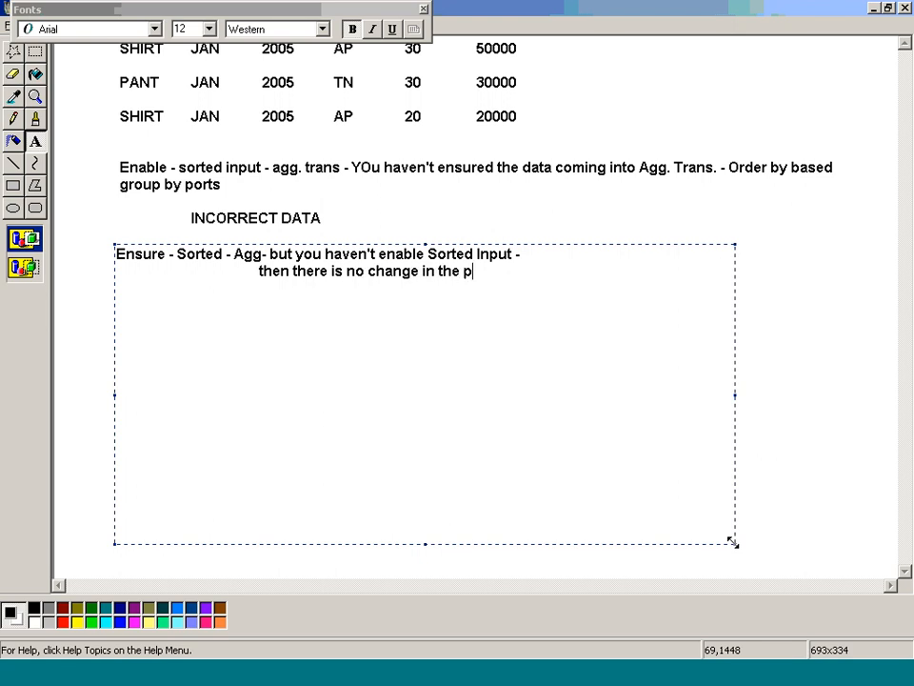
text(erformance)
key(Return)
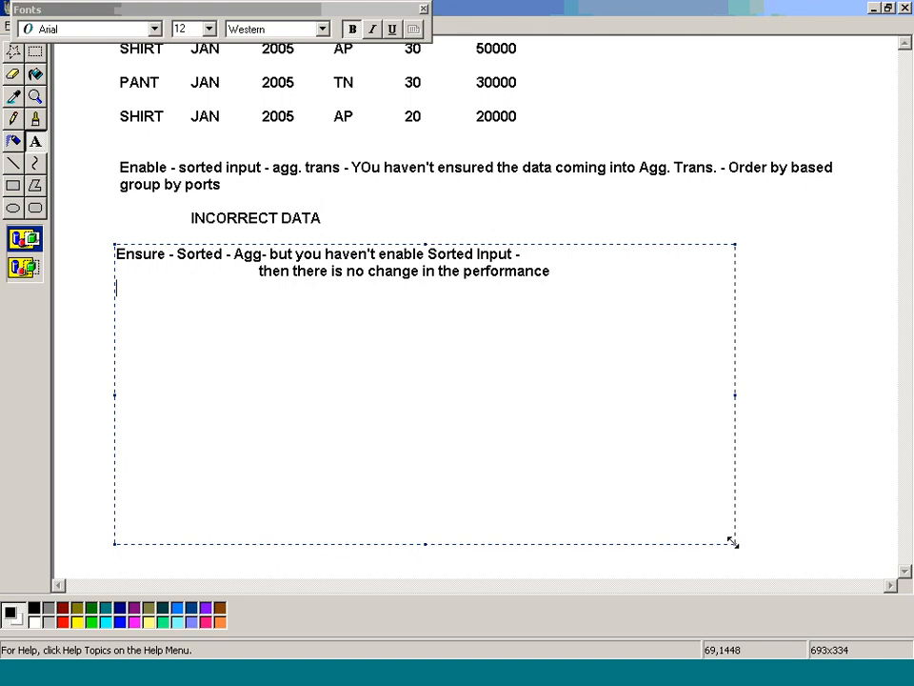
- Add the line "scan the whole cache for every combination." after a blank line in the text block
key(Return)
text(scan the whole ca)
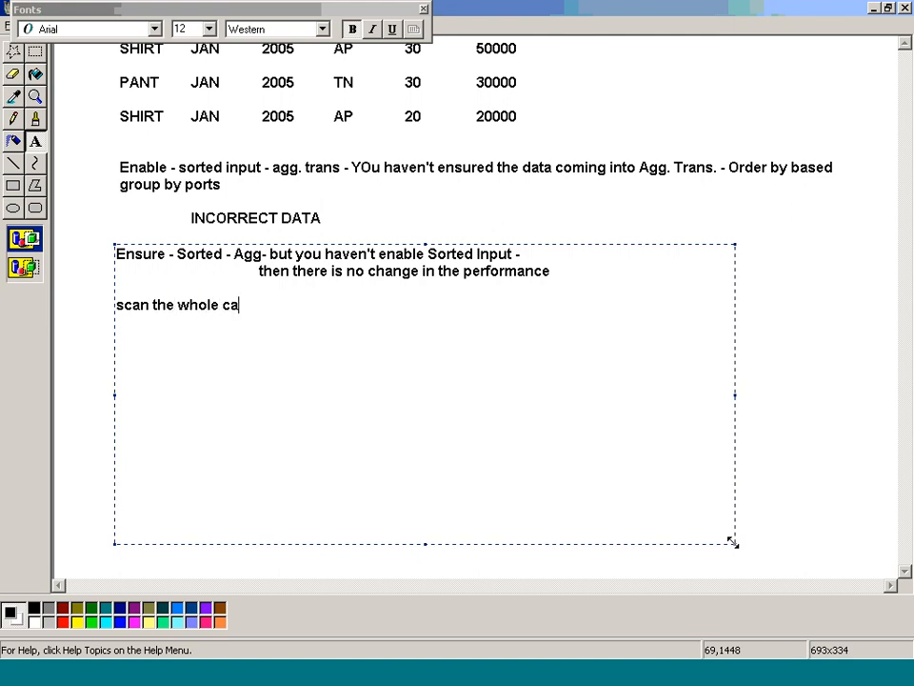
key(ctrl+z)
text(che for every )
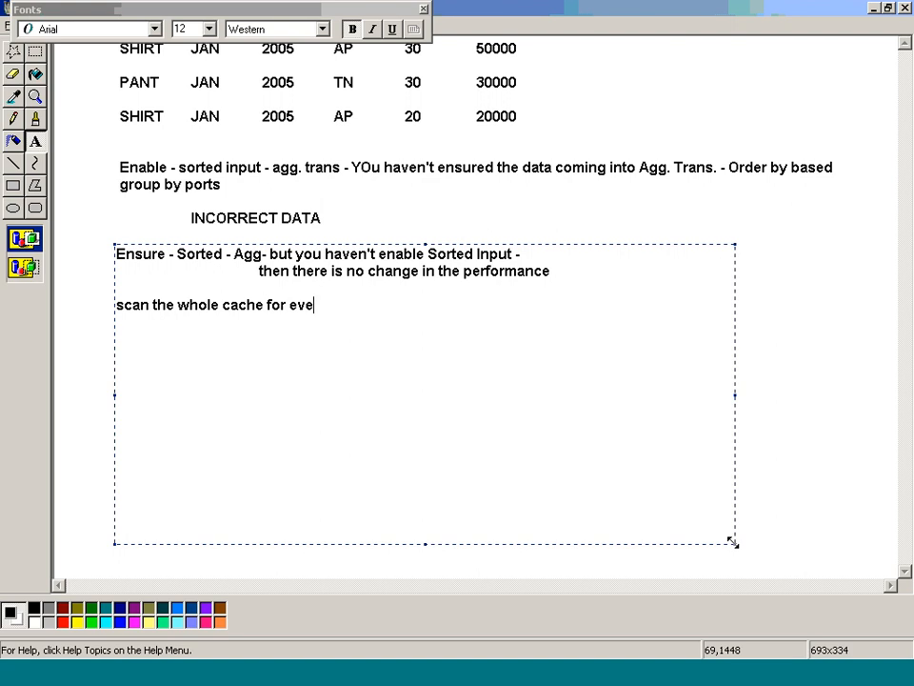
text(combination.)
- Save the Paint notes and switch to Informatica PowerCenter Workflow Manager
key(ctrl+s)
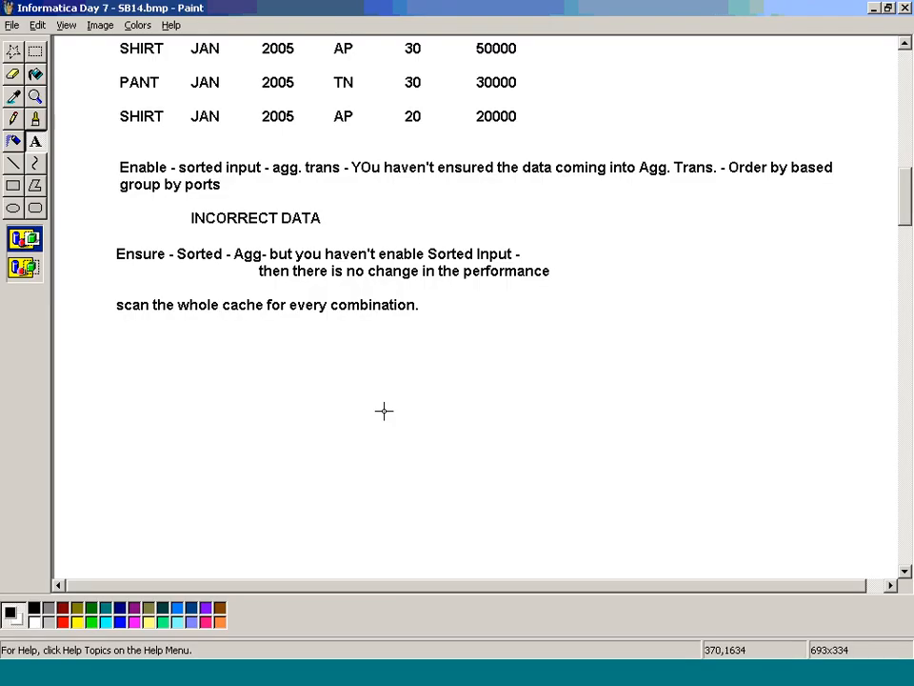
click(384, 411)
click(589, 678)
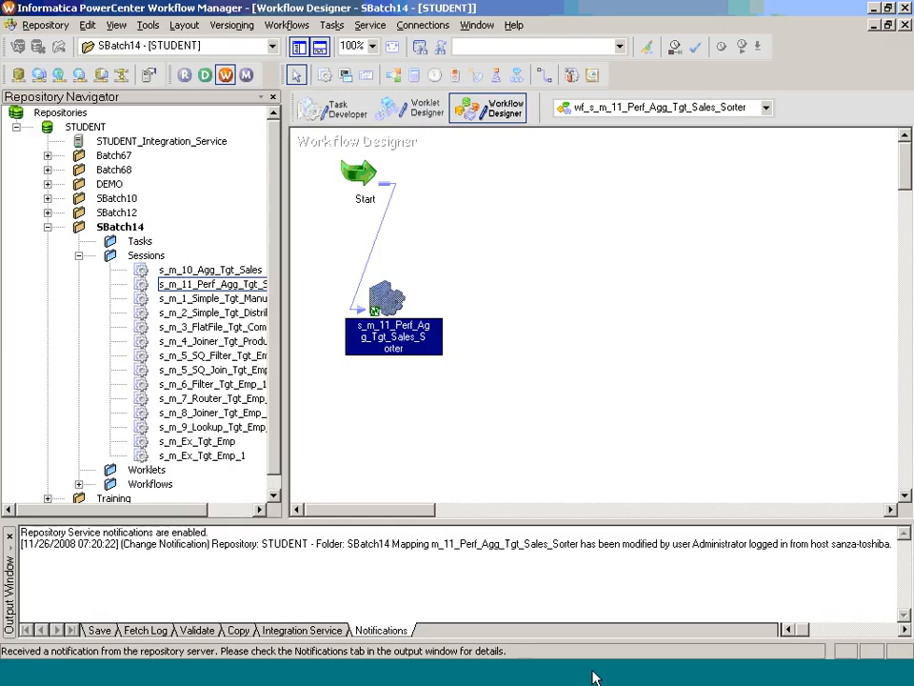
- Start workflow wf_s_m_11_Perf_Agg_Tgt_Sales_Sorter and follow its run in Workflow Monitor
right_click(506, 249)
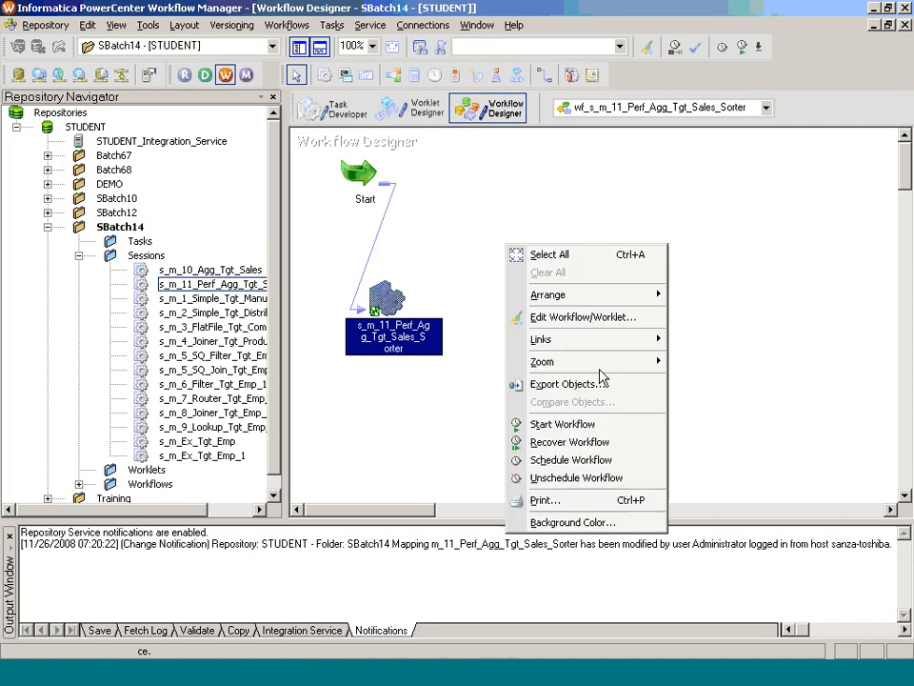
click(602, 426)
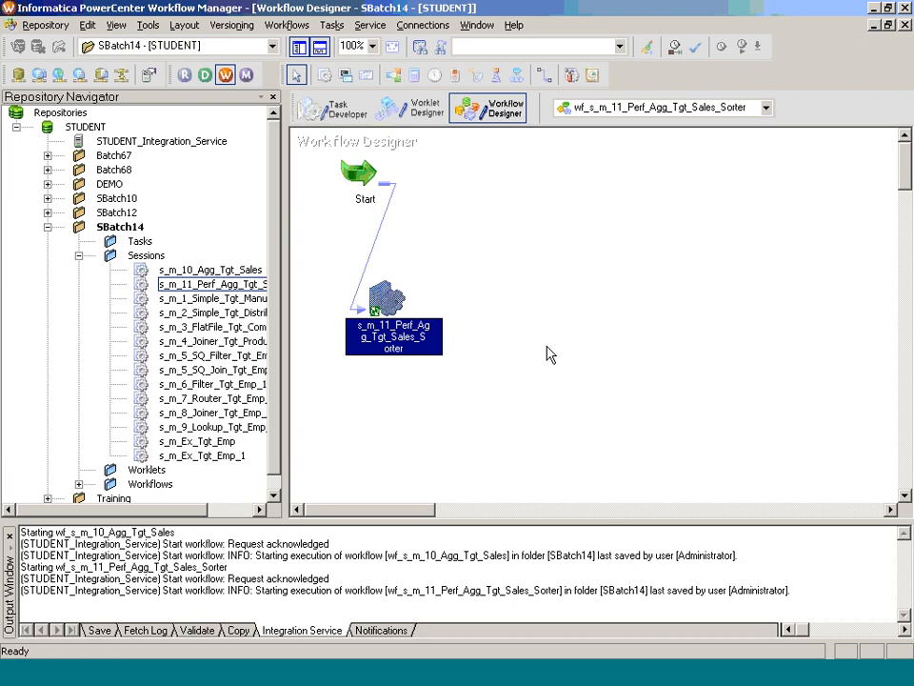
click(659, 673)
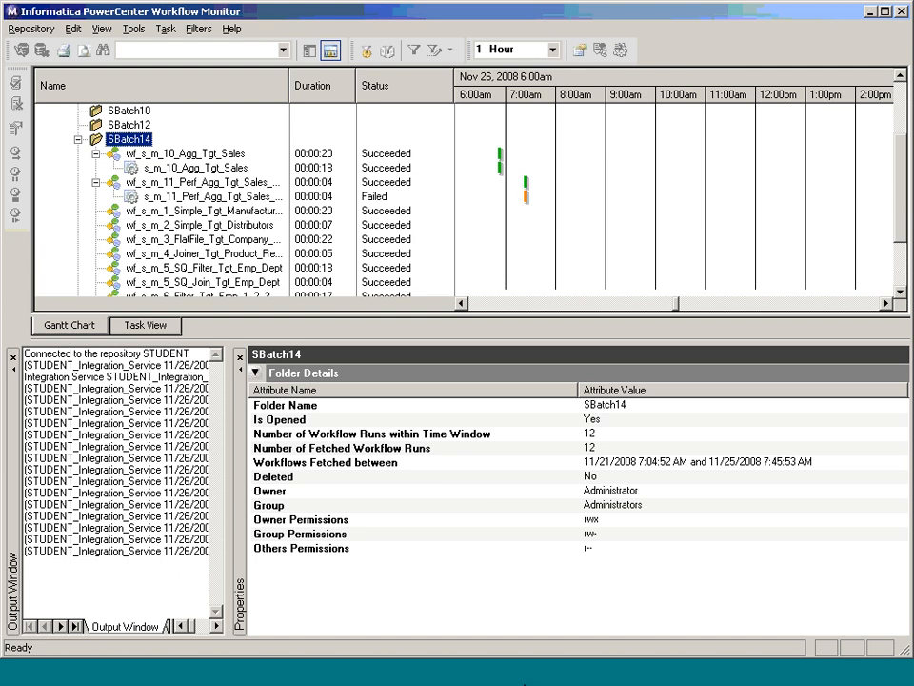
- In Workflow Manager, refresh the mapping of reusable session s_m_11_Perf_Agg_Tgt_Sales_Sorter, save it, and return to its workflow
click(576, 677)
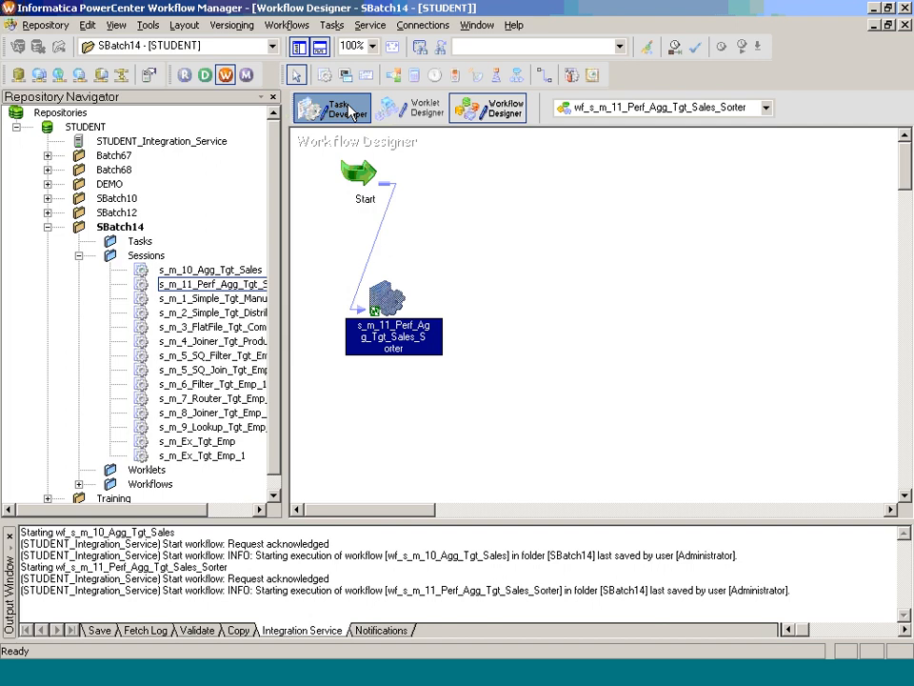
click(349, 111)
right_click(386, 203)
click(440, 372)
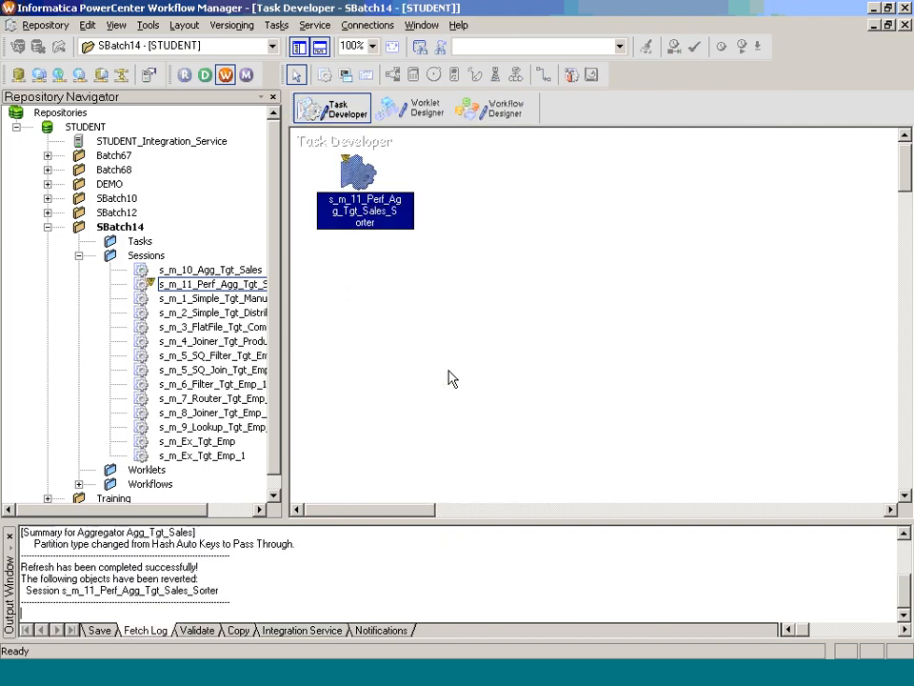
key(ctrl+s)
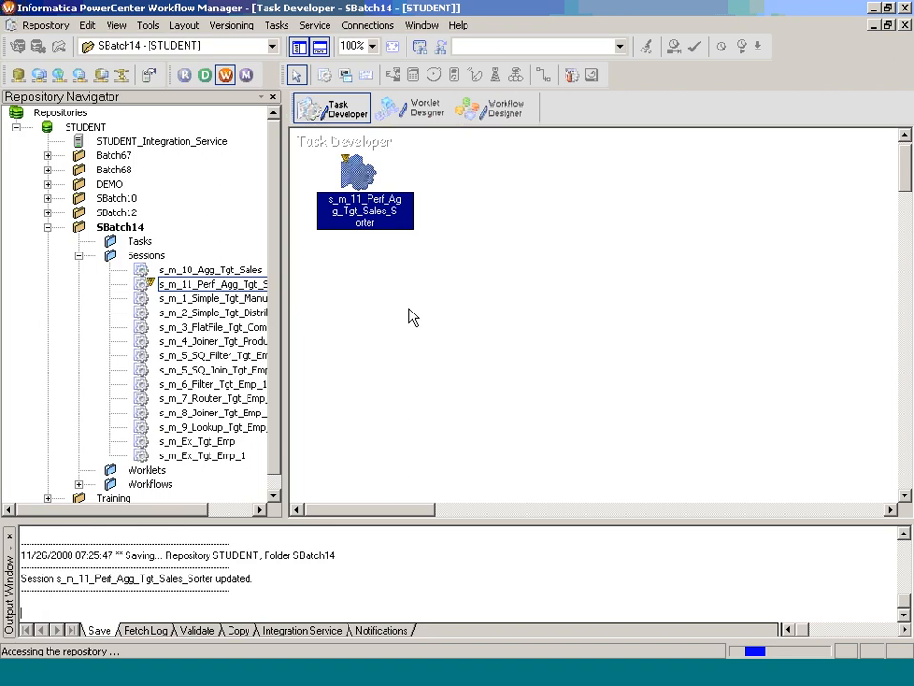
click(493, 109)
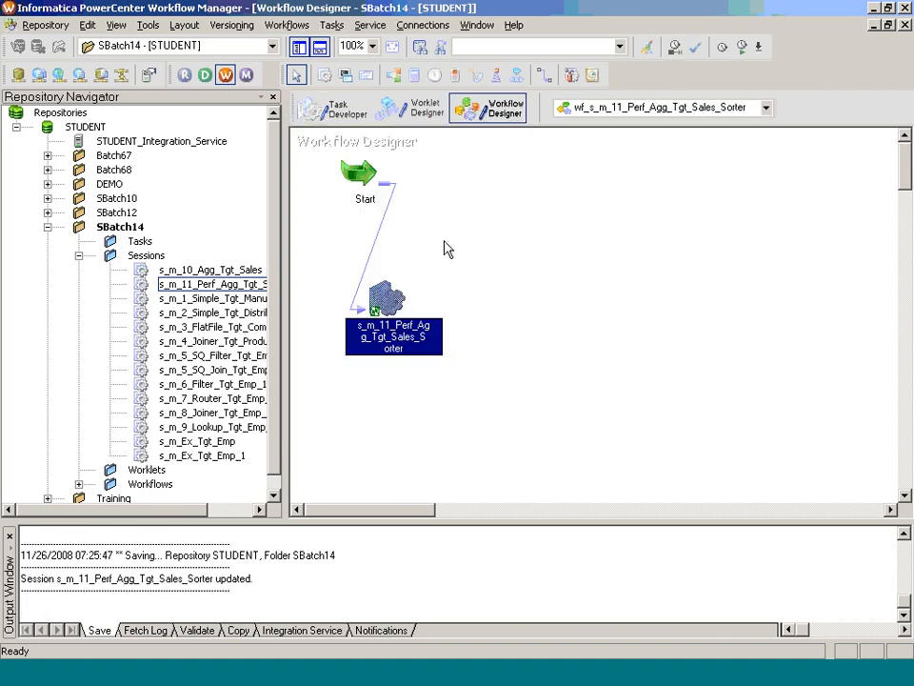
- Check the connections of source SQ_SRC_SALES and target TGT_SALES in session s_m_11_Perf_Agg_Tgt_Sales_Sorter
click(340, 111)
double_click(361, 181)
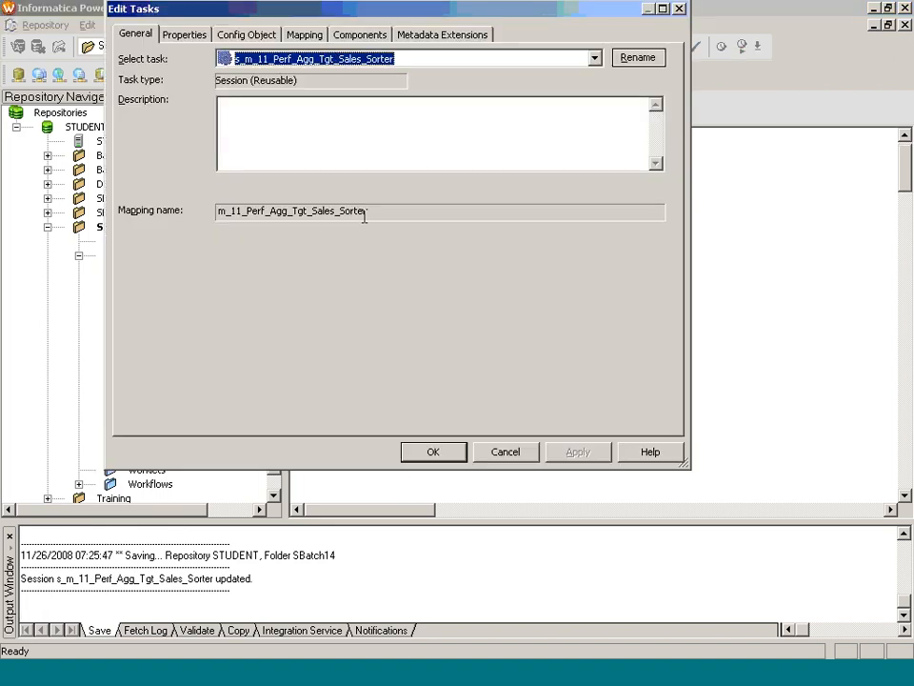
click(305, 34)
click(223, 174)
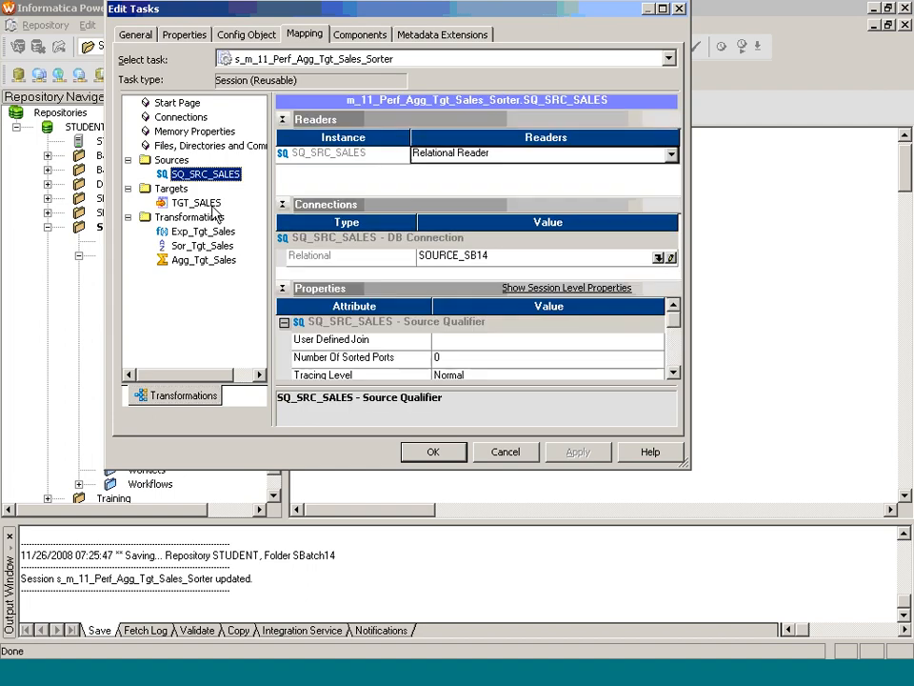
click(197, 203)
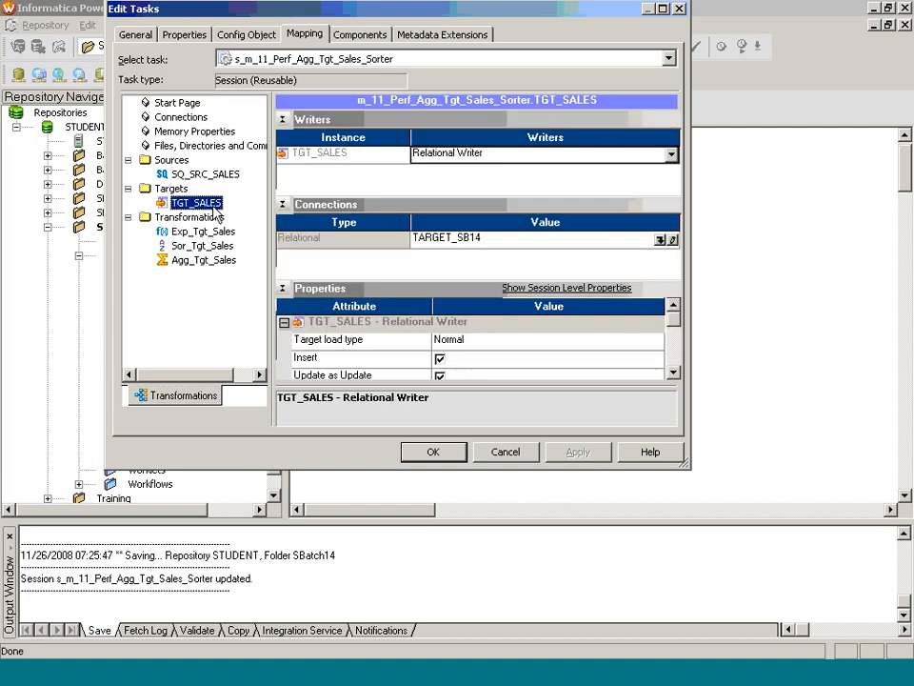
click(451, 454)
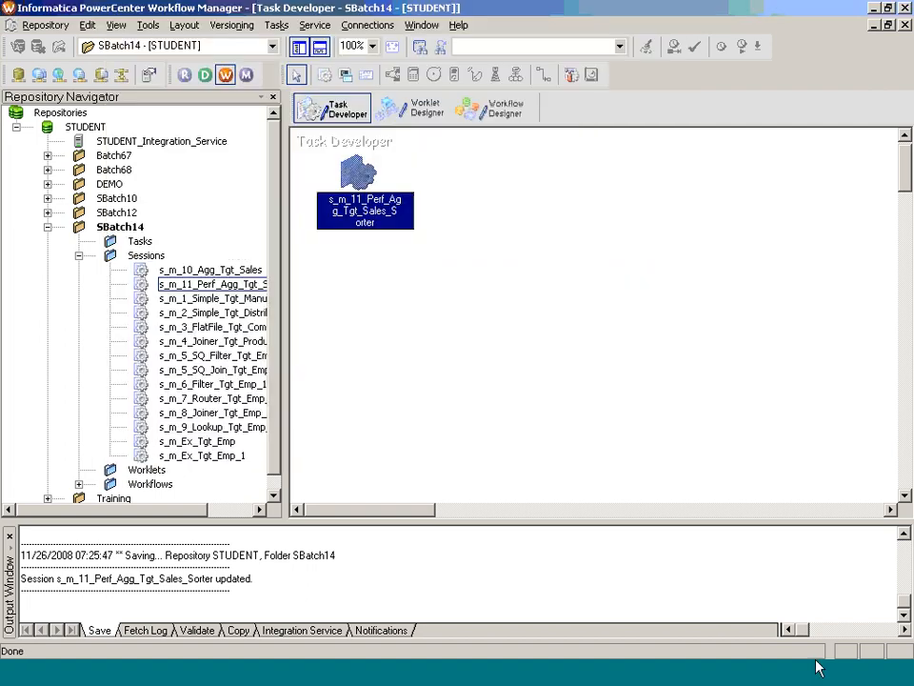
- Run workflow wf_s_m_11_Perf_Agg_Tgt_Sales_Sorter again with the refreshed session and switch to Workflow Monitor
right_click(411, 305)
click(500, 110)
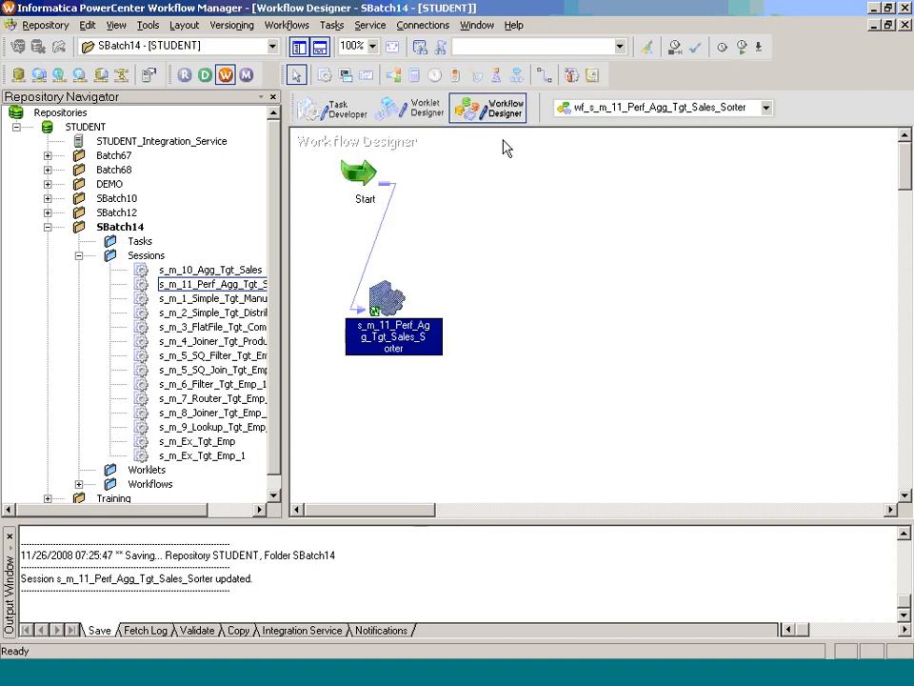
right_click(479, 200)
click(536, 380)
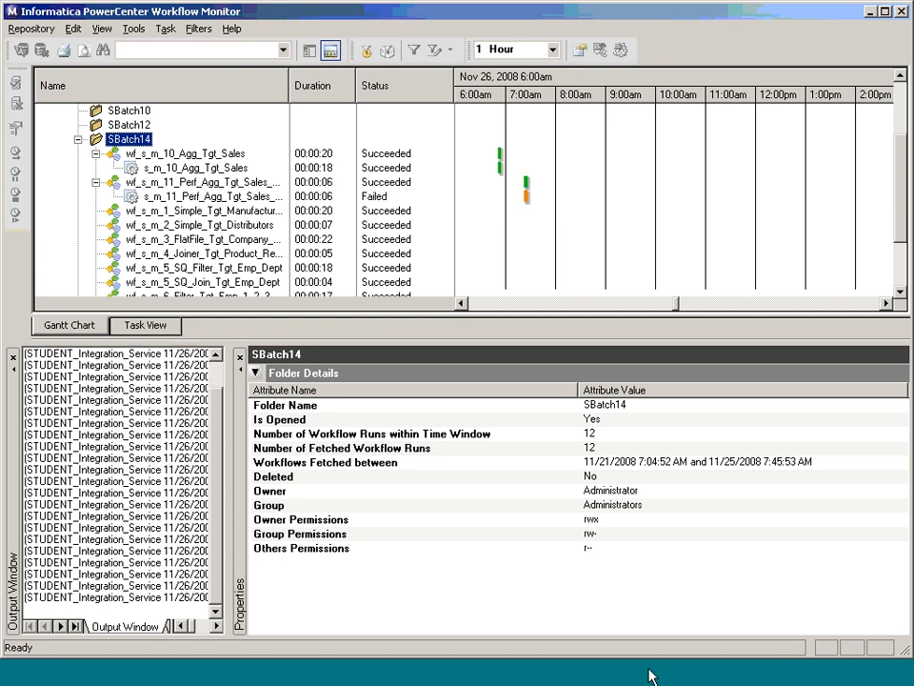
- Open the session log of s_m_11_Perf_Agg_Tgt_Sales_Sorter full screen and examine its error and load summary entries
right_click(258, 198)
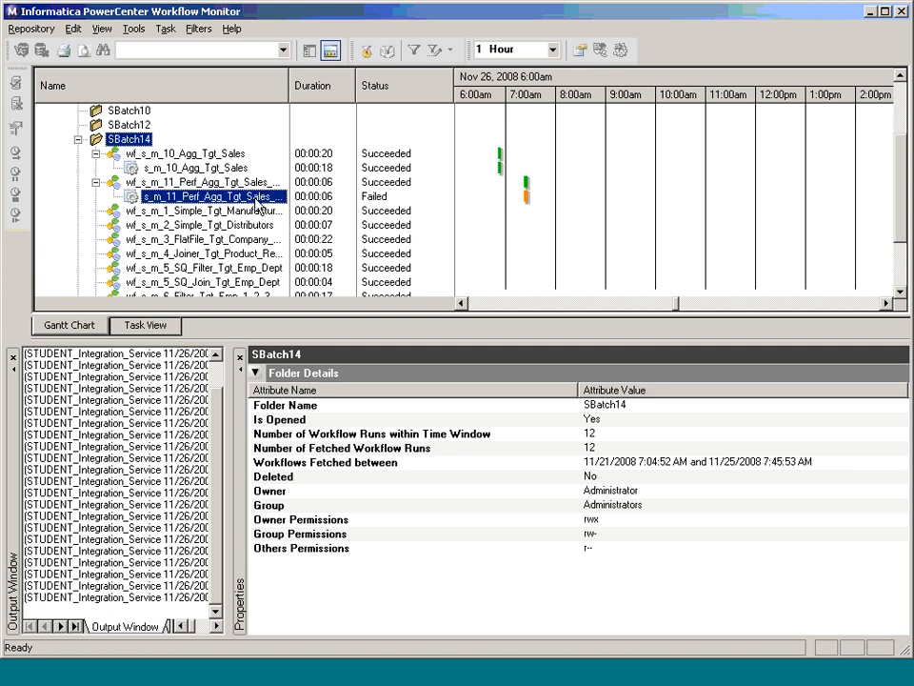
click(369, 361)
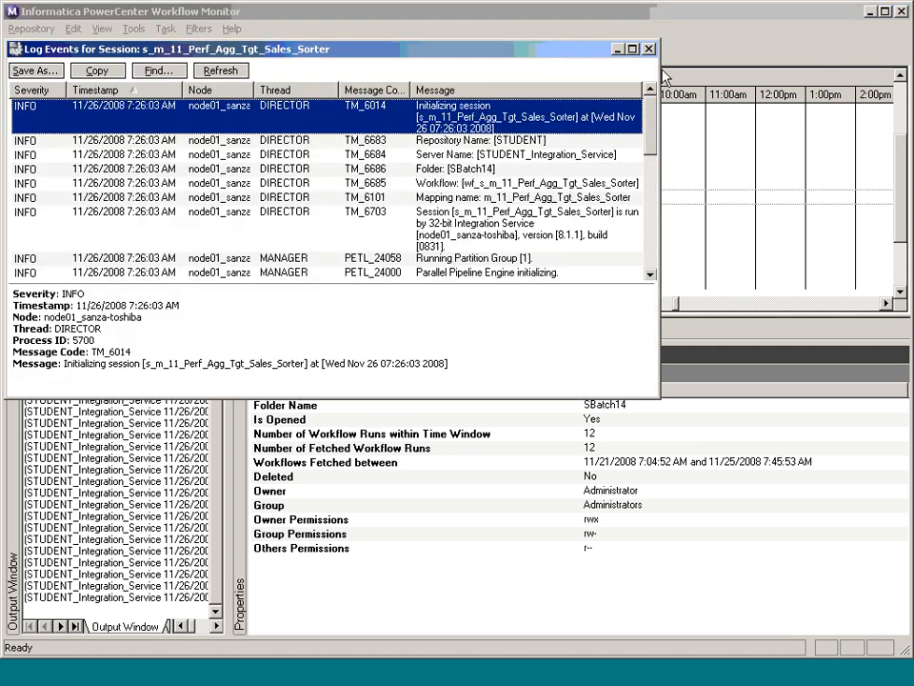
click(632, 48)
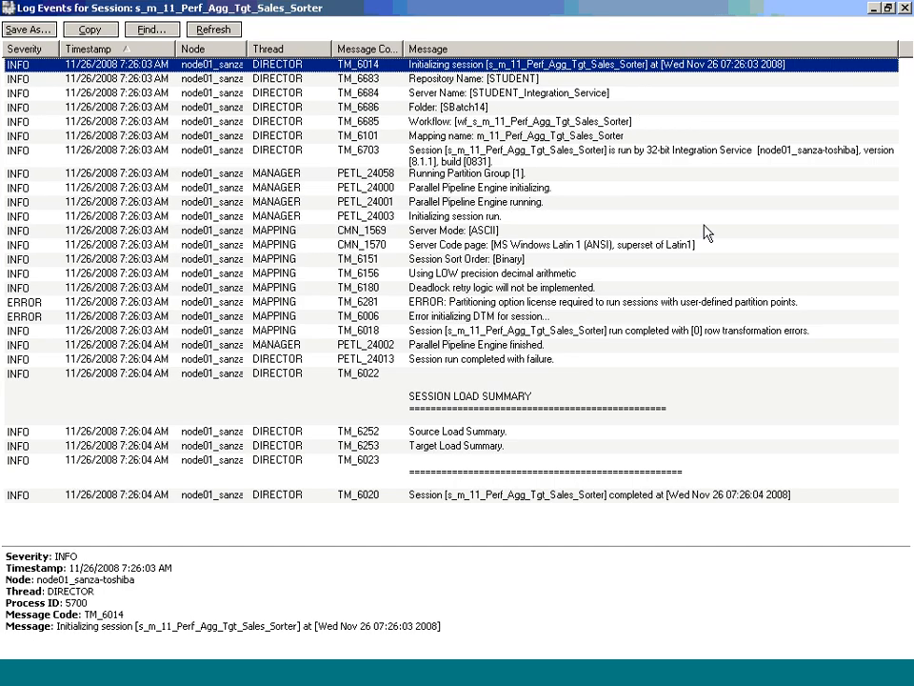
click(771, 218)
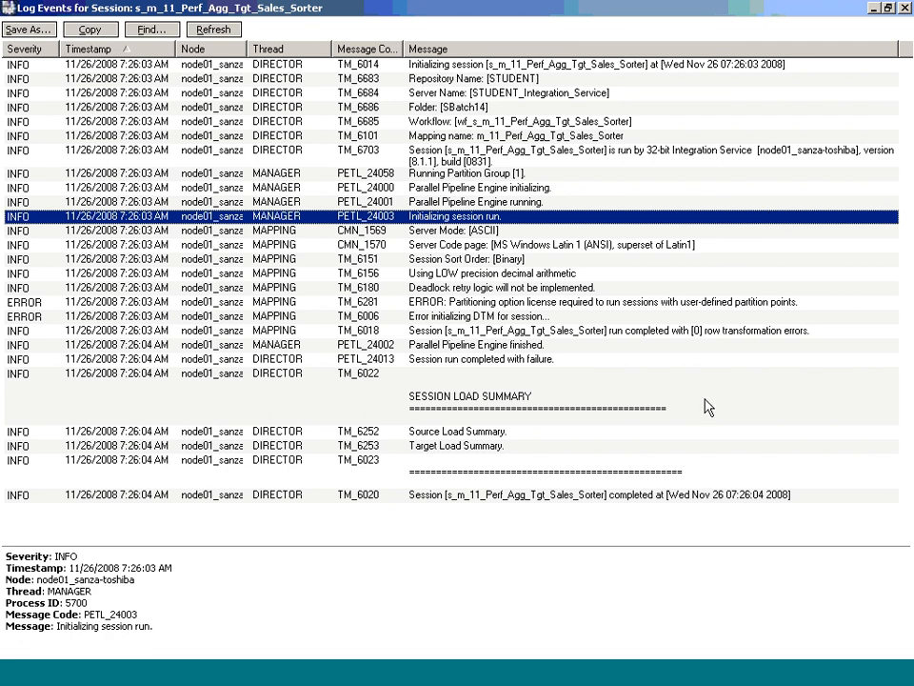
click(893, 398)
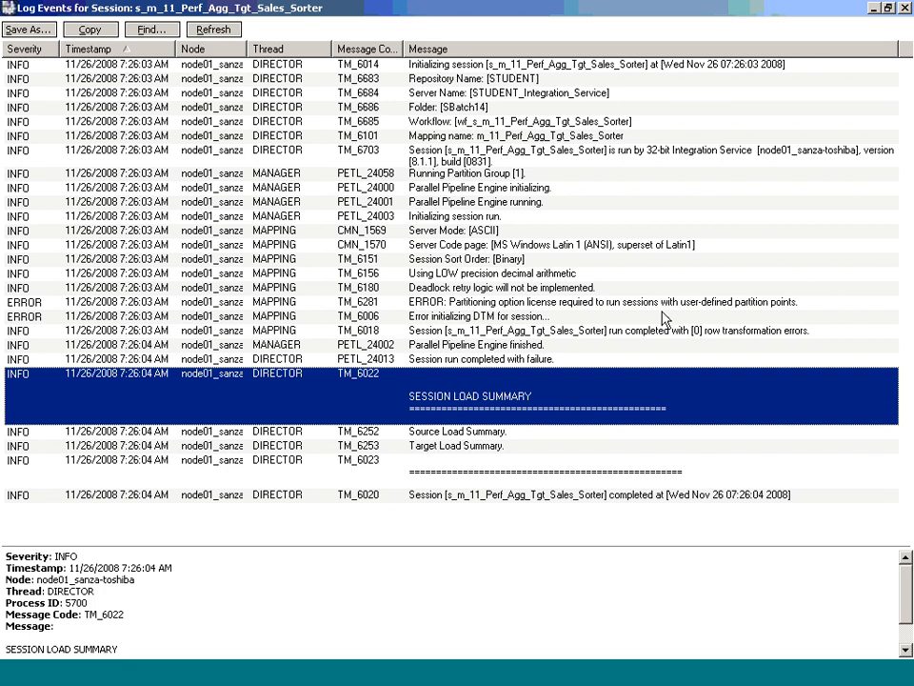
click(571, 302)
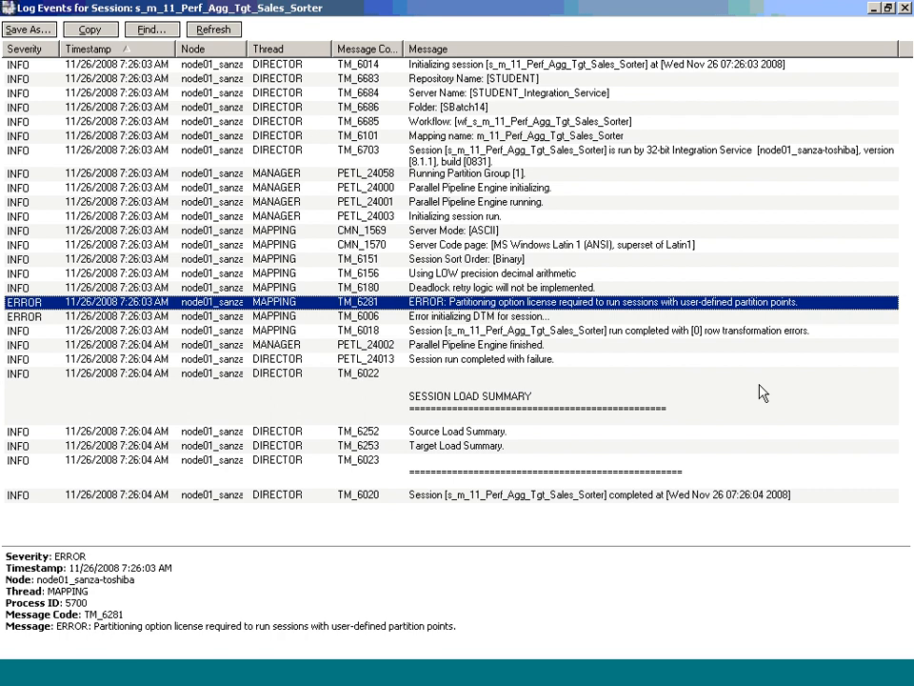
click(678, 332)
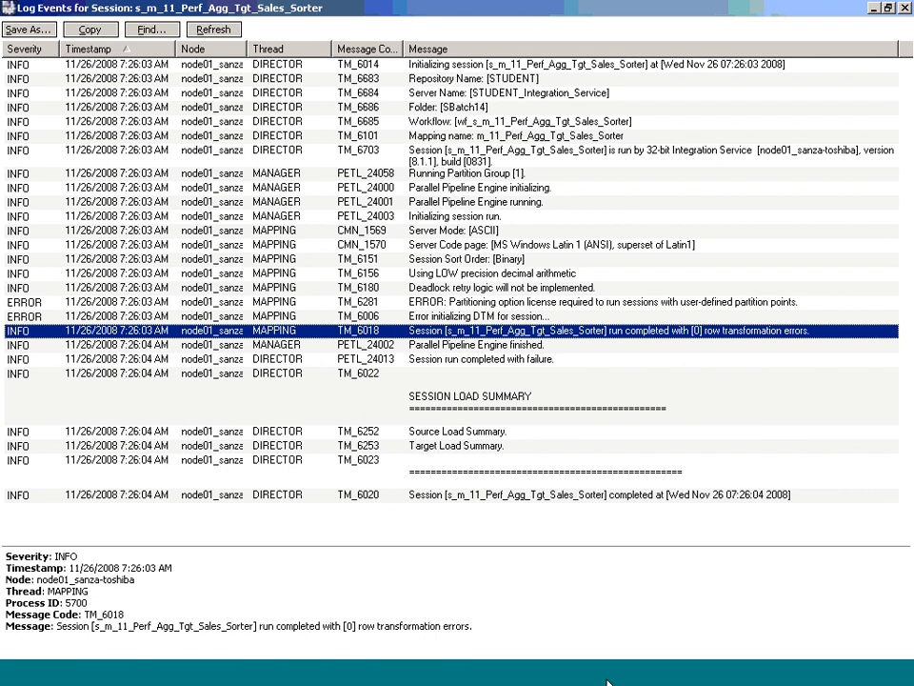
- Close the session log window and Workflow Monitor
click(650, 669)
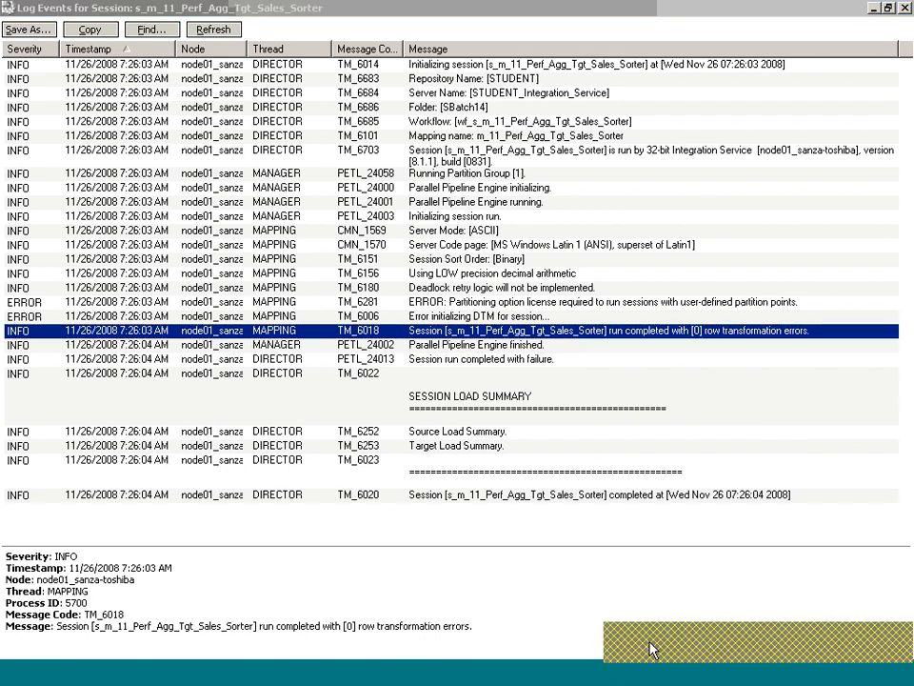
click(650, 643)
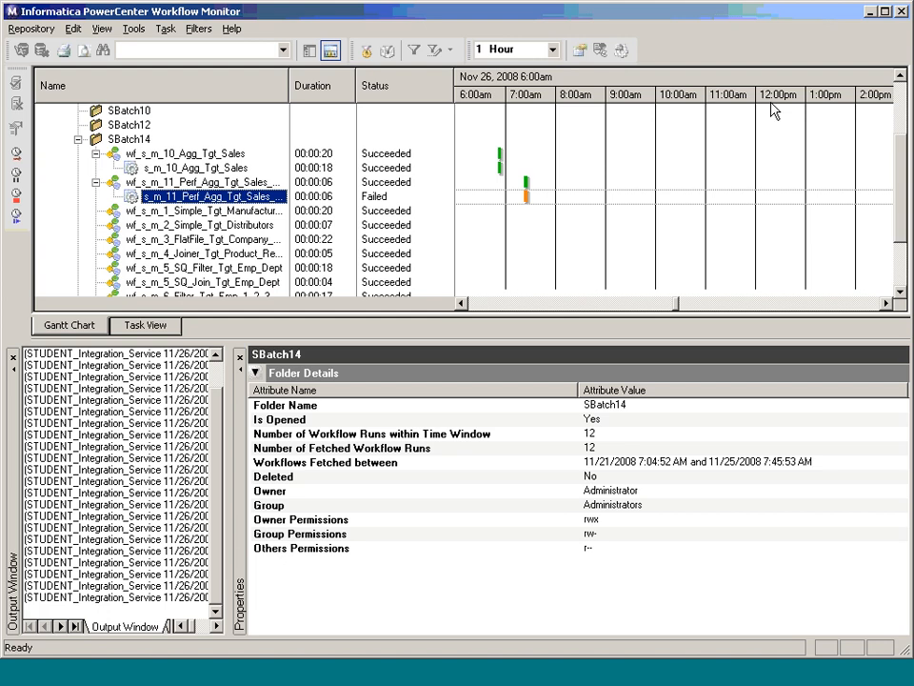
click(902, 13)
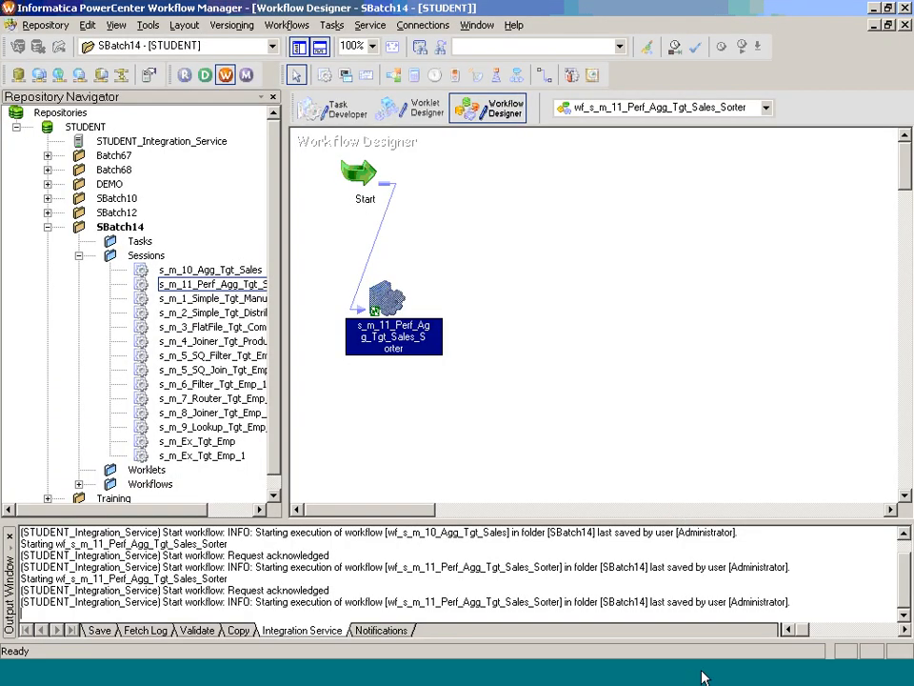
- Close TOAD, committing the open transactions of the SOURCE_STUDENT@ORCL session
click(586, 673)
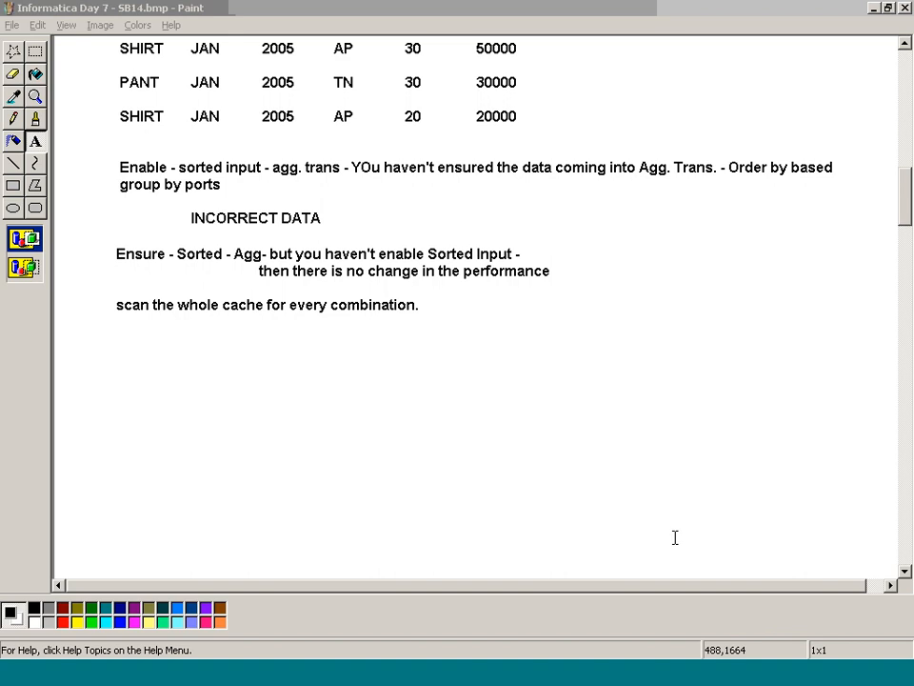
right_click(460, 679)
click(478, 665)
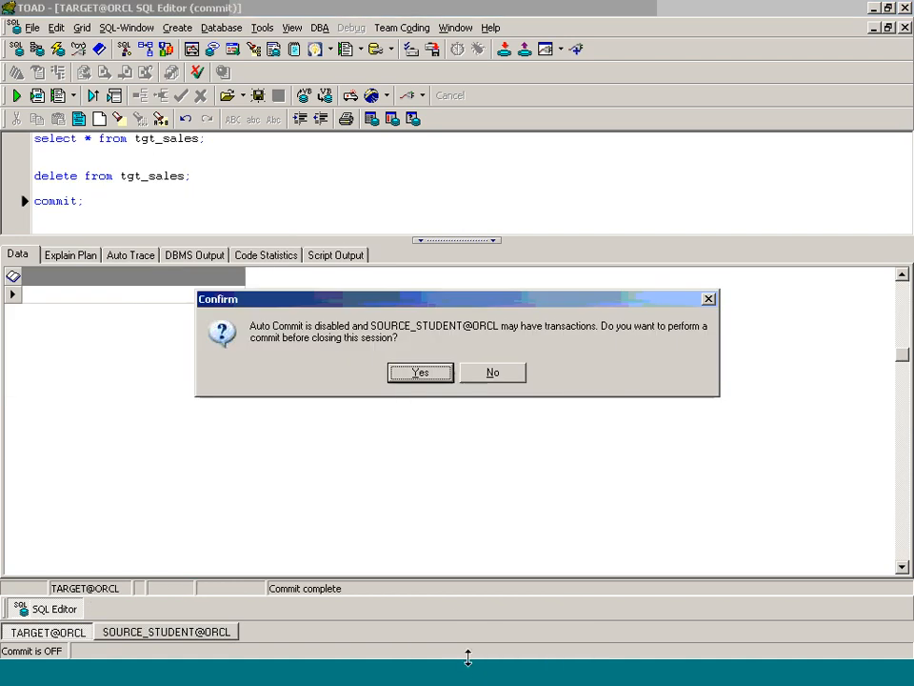
click(404, 377)
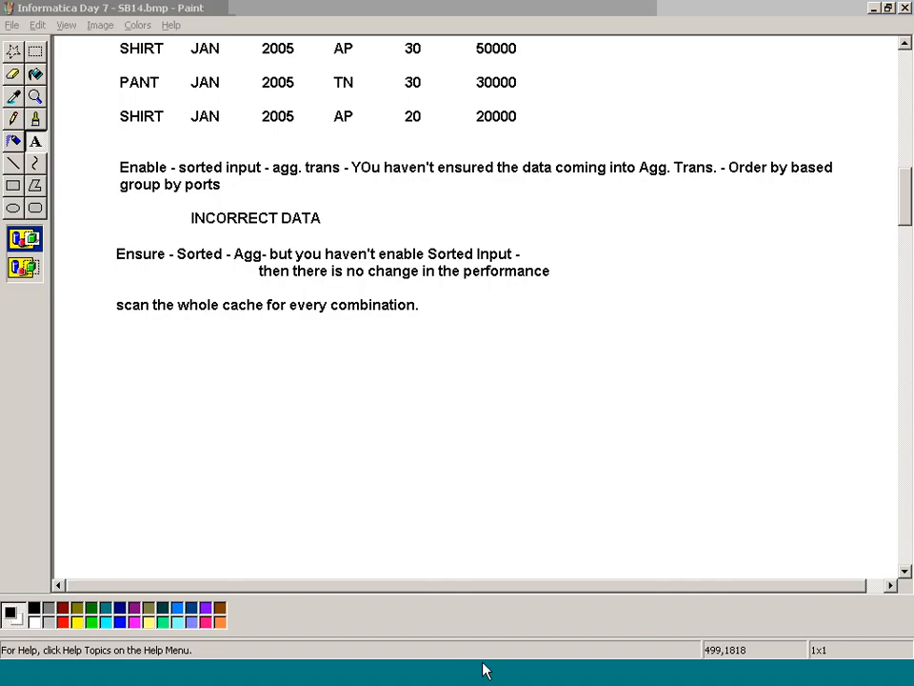
- Close Informatica PowerCenter Designer
click(483, 671)
right_click(484, 672)
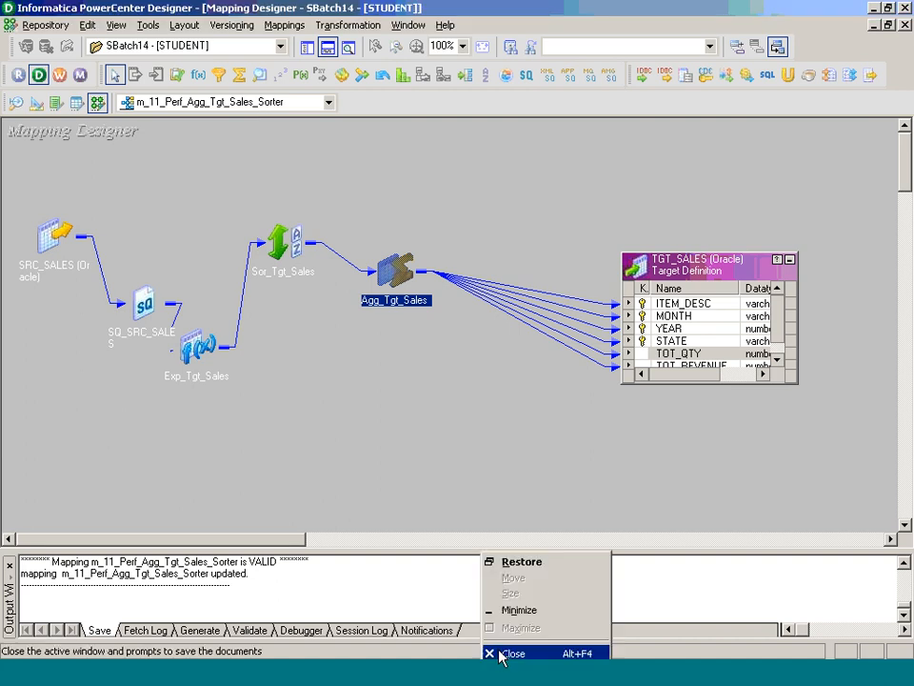
click(502, 654)
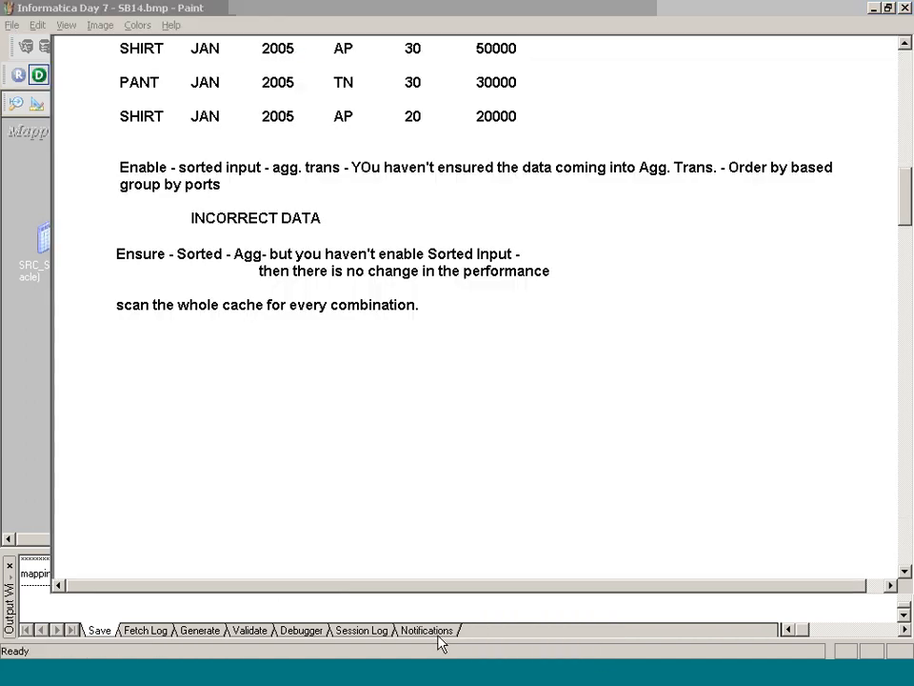
- Return to the Aggregator Cache slide show, advance to slide 277, and end the presentation
click(440, 676)
click(453, 634)
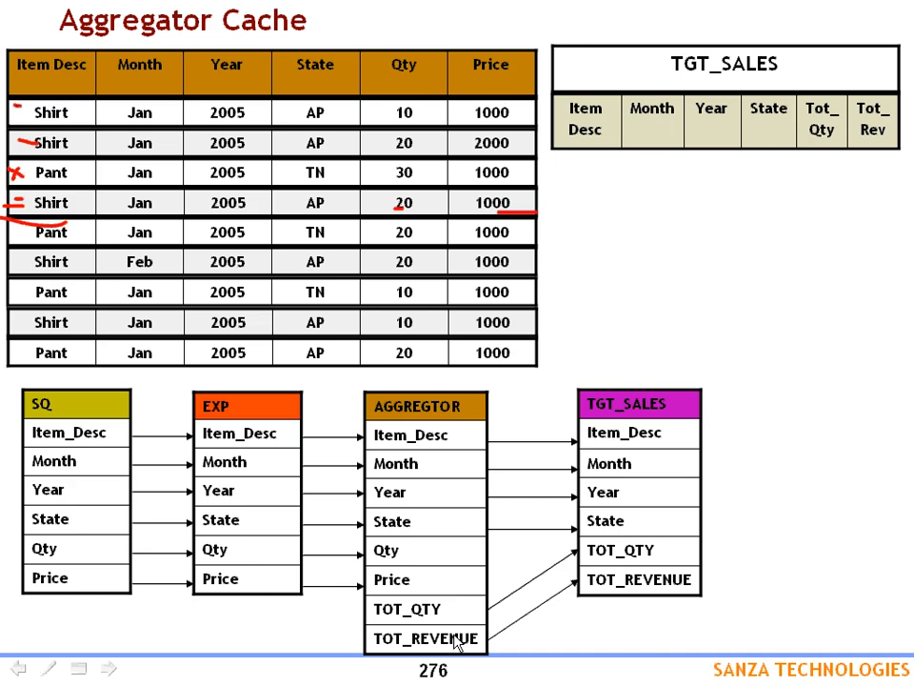
click(295, 625)
key(Escape)
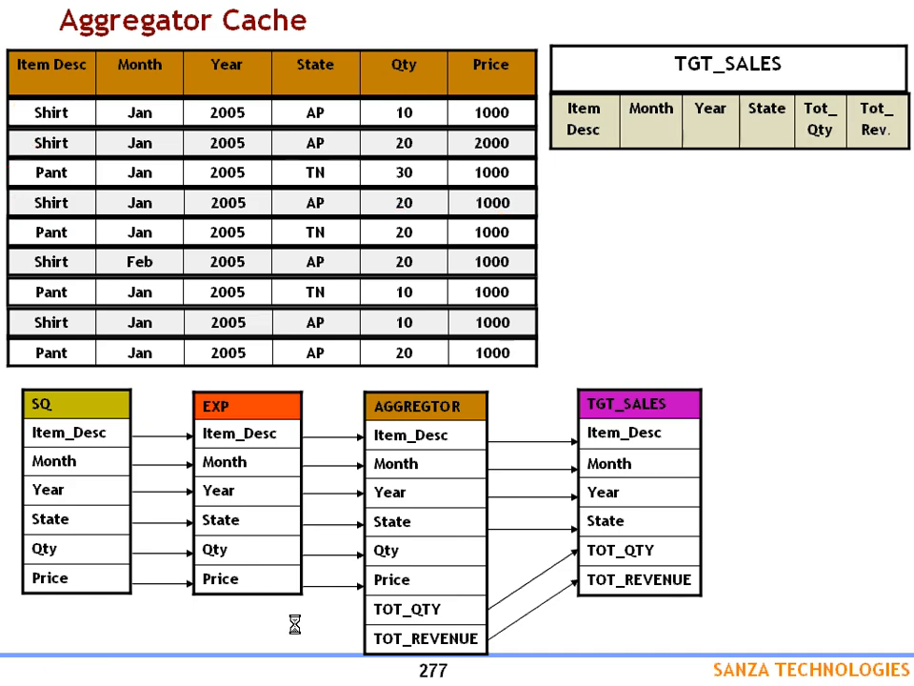
click(514, 381)
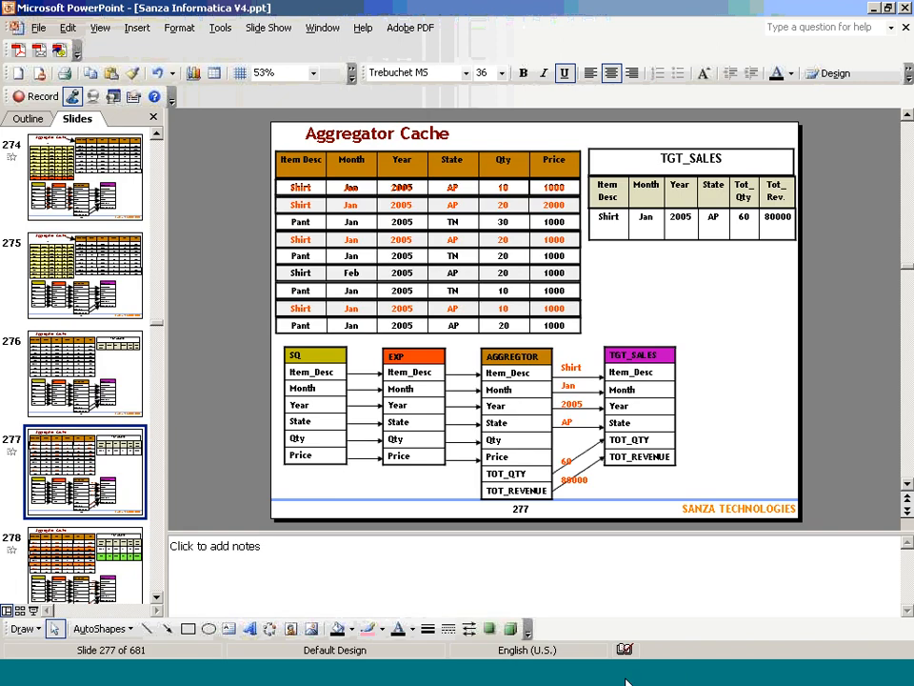
- Close the Informatica Day 7 - SB14.bmp notes in Paint and return to PowerPoint
click(553, 677)
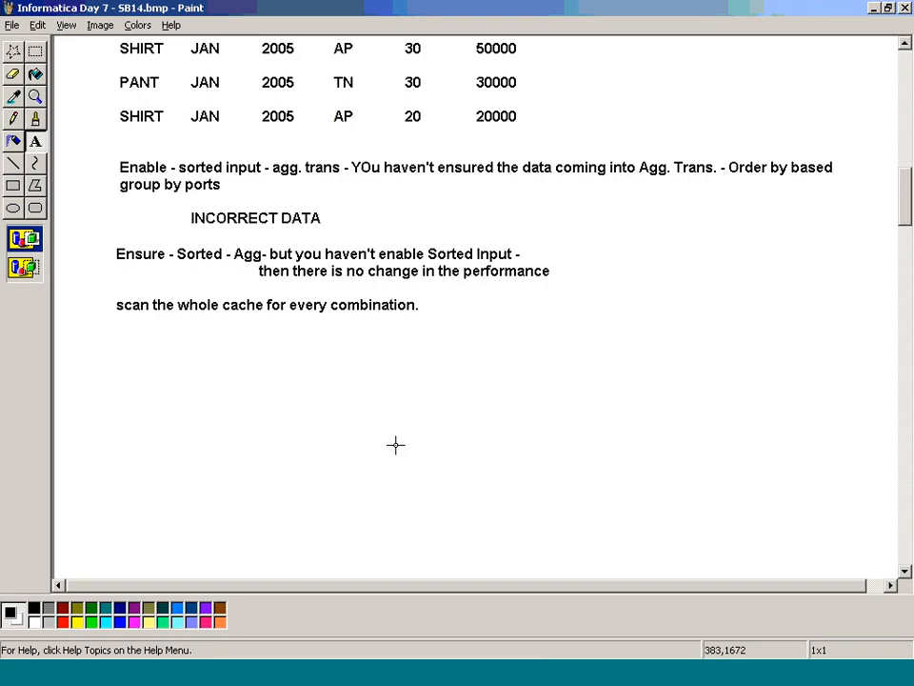
click(546, 673)
right_click(546, 673)
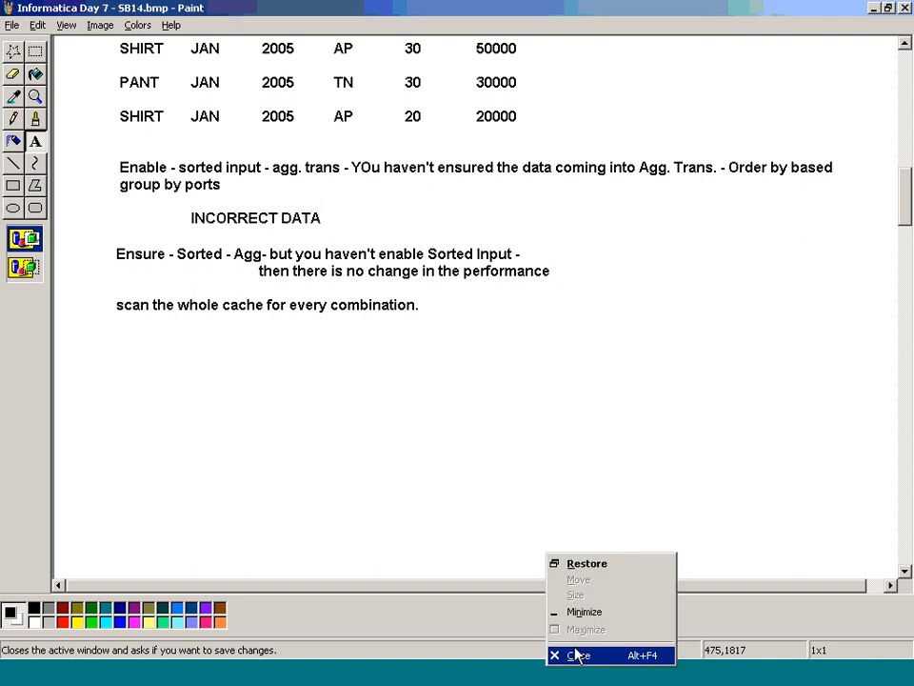
click(572, 656)
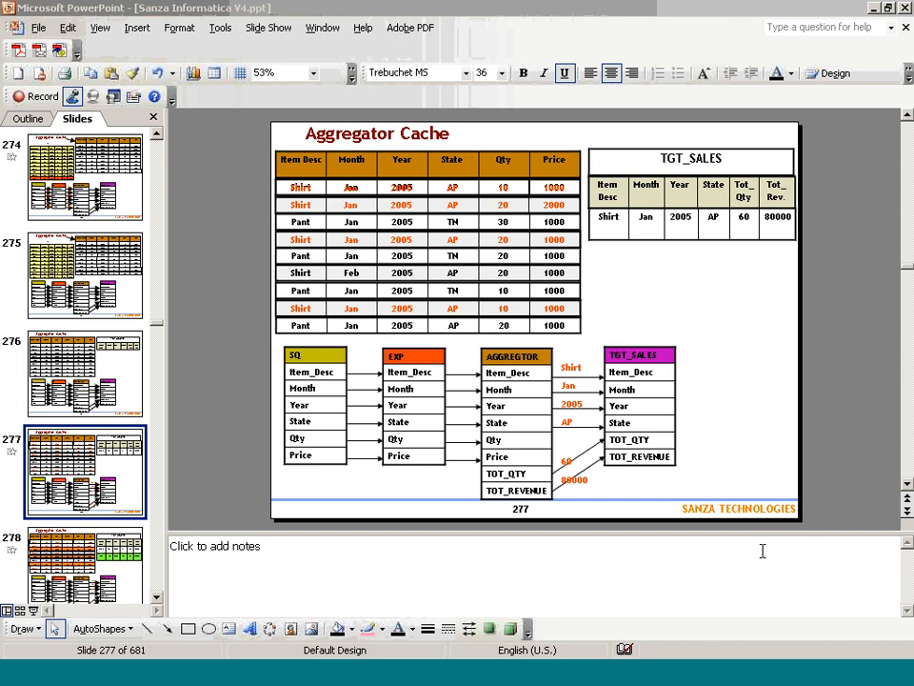
- Go back to slide 261, Business Case 10 Solution, in the presentation
click(157, 298)
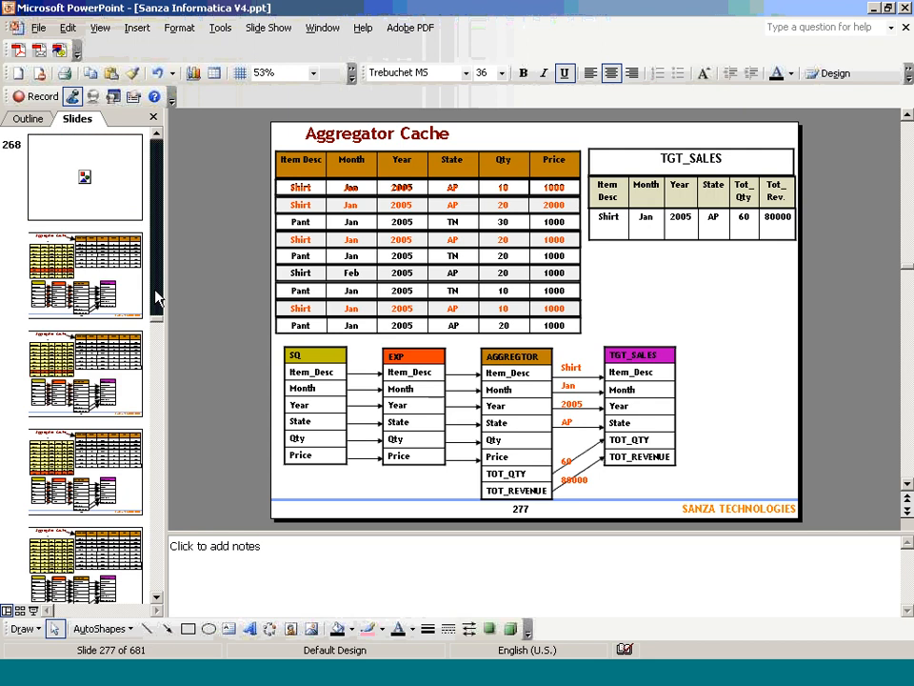
click(157, 298)
click(158, 299)
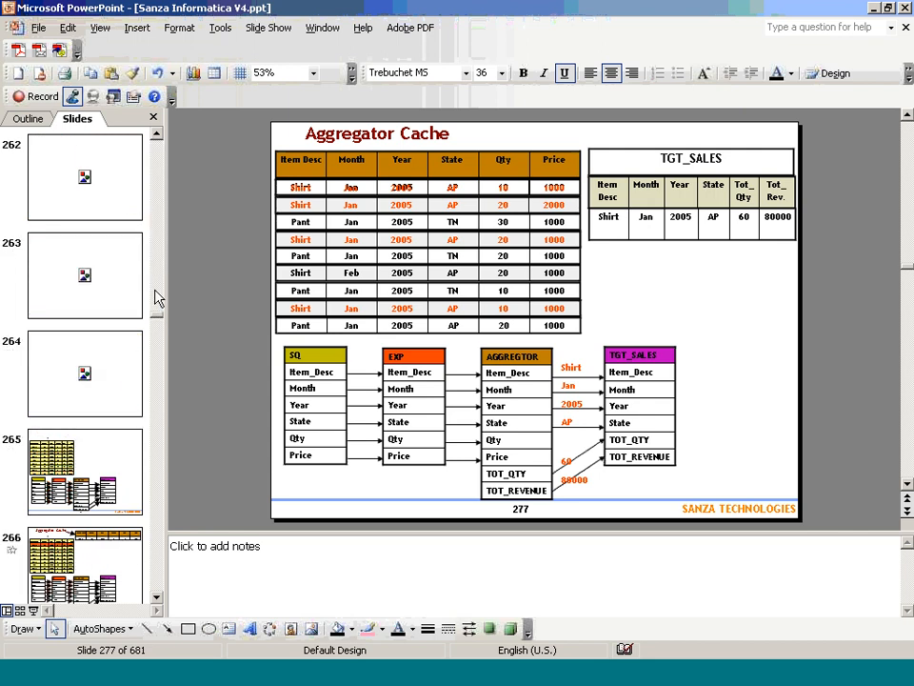
click(157, 299)
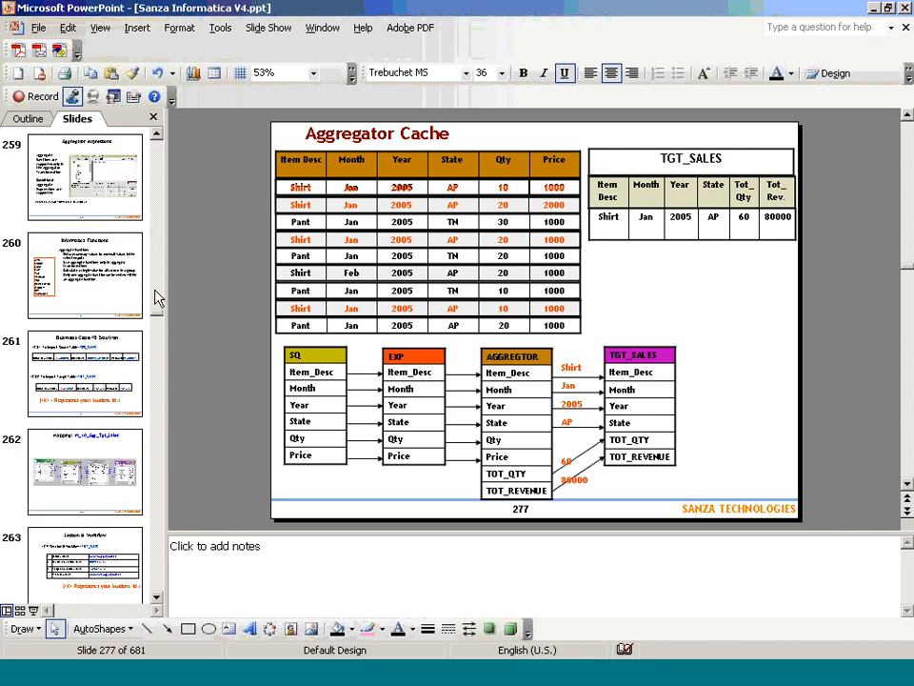
click(123, 368)
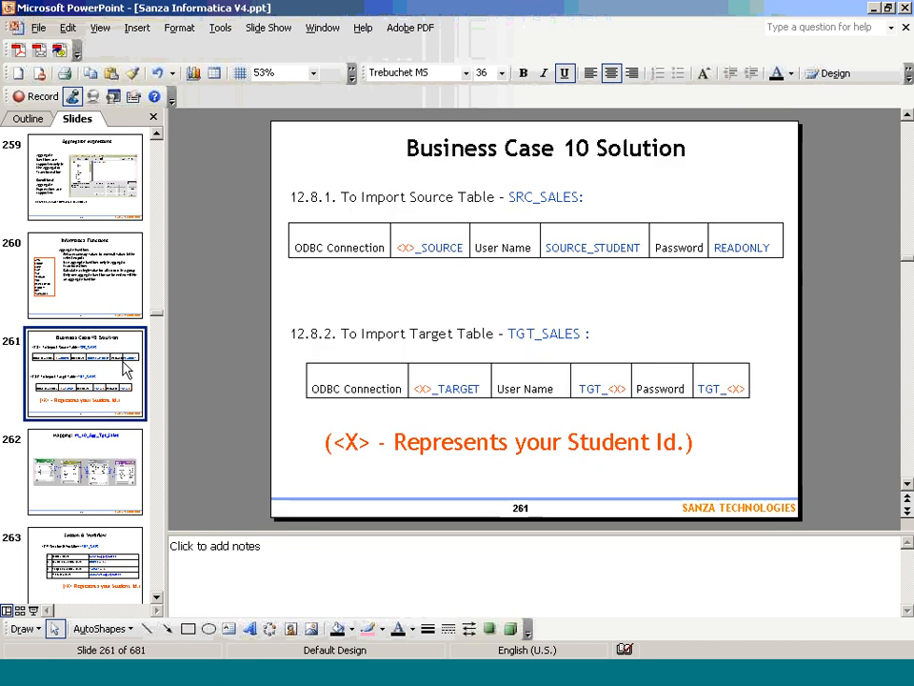